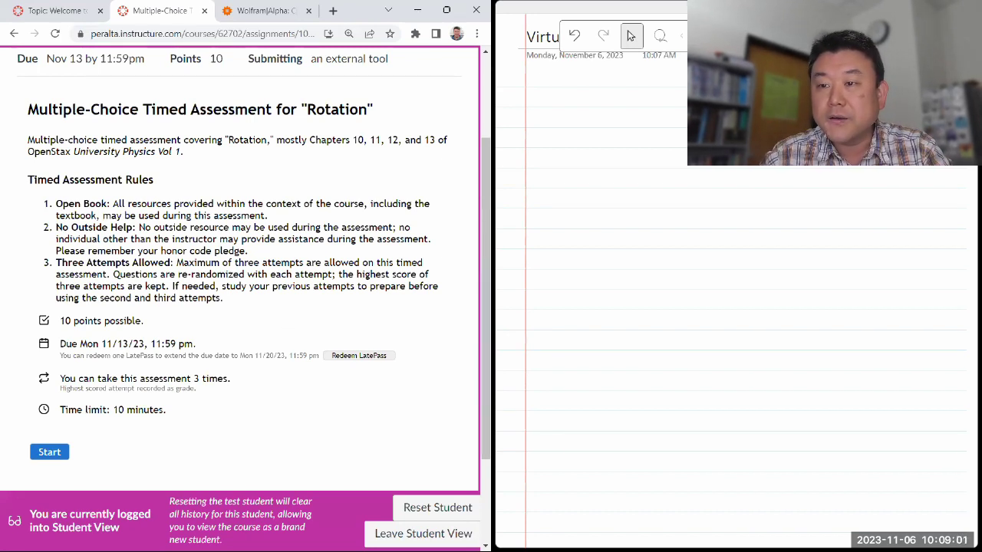
Step: Close the notes window and load perplexity.ai in a new browser window snapped to the right half
key(alt+F4)
key(super+Up)
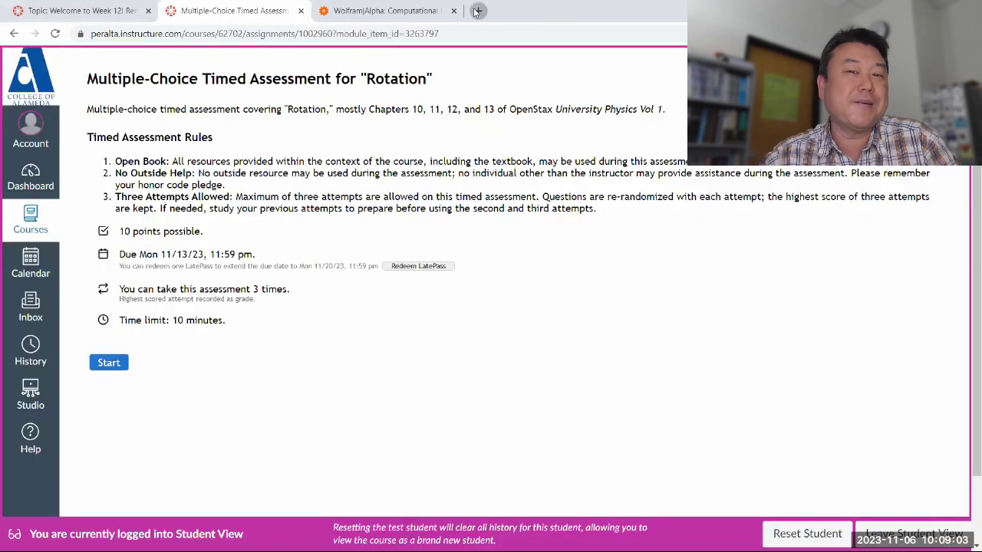
key(ctrl+t)
key(super+Right)
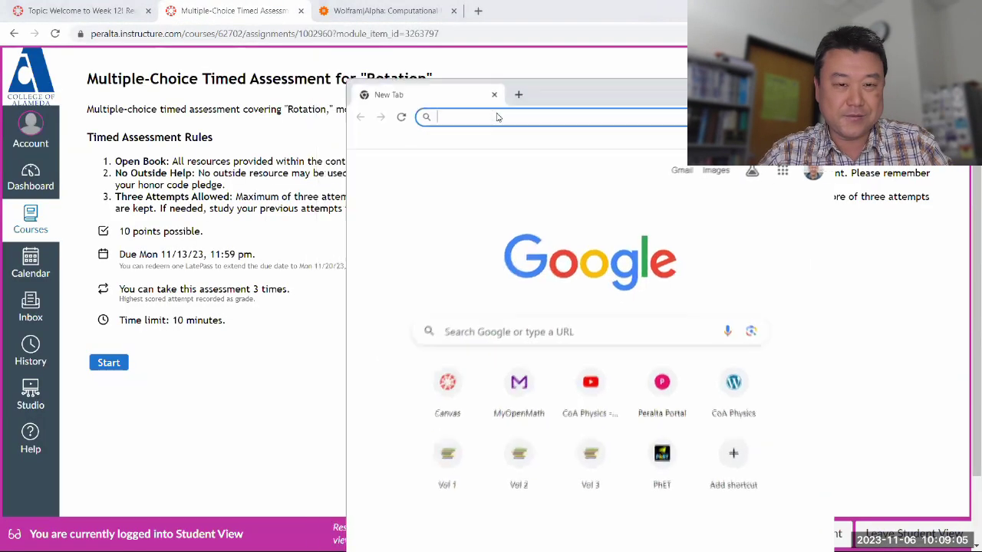
text(per)
key(Return)
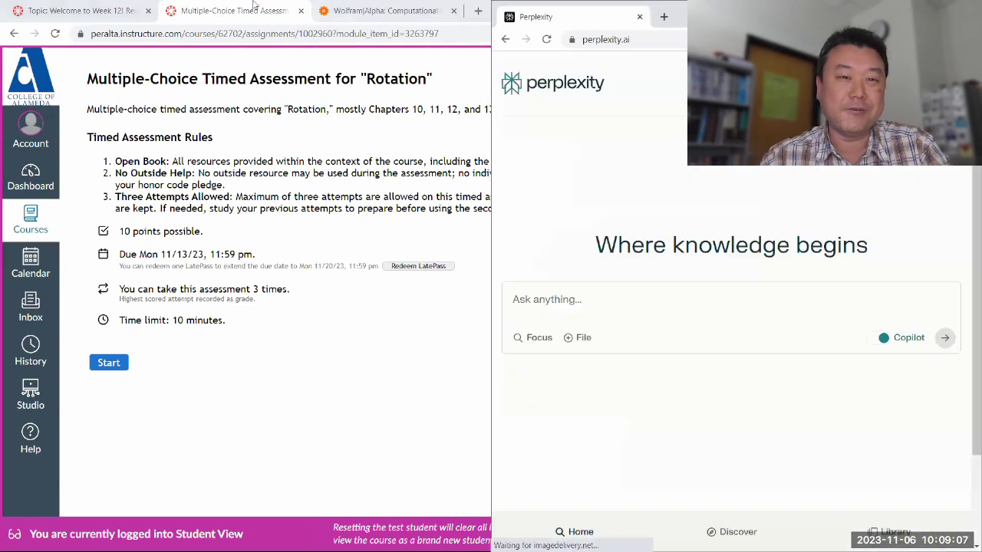
Step: Snap the Canvas Rotation quiz window to the left half and review the No Outside Help rule
click(241, 10)
key(super+Left)
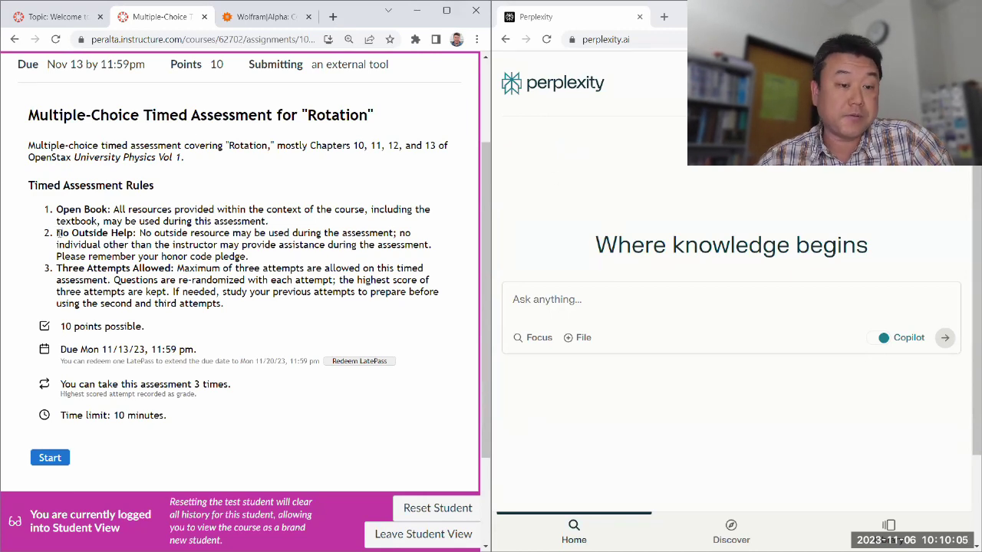
drag(56, 233, 278, 258)
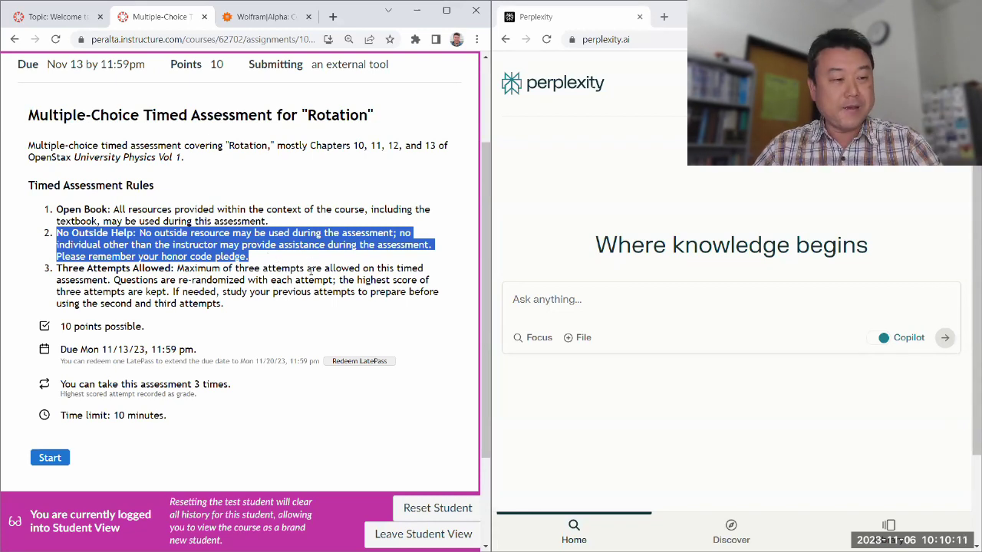
click(310, 270)
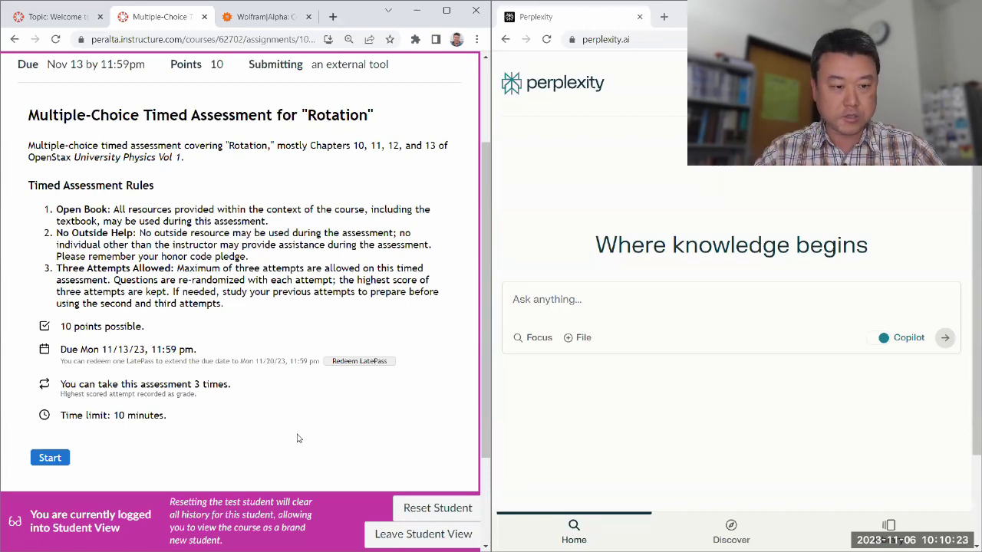
Step: Start the timed Rotation quiz and copy Question 1 with its answer options
click(50, 457)
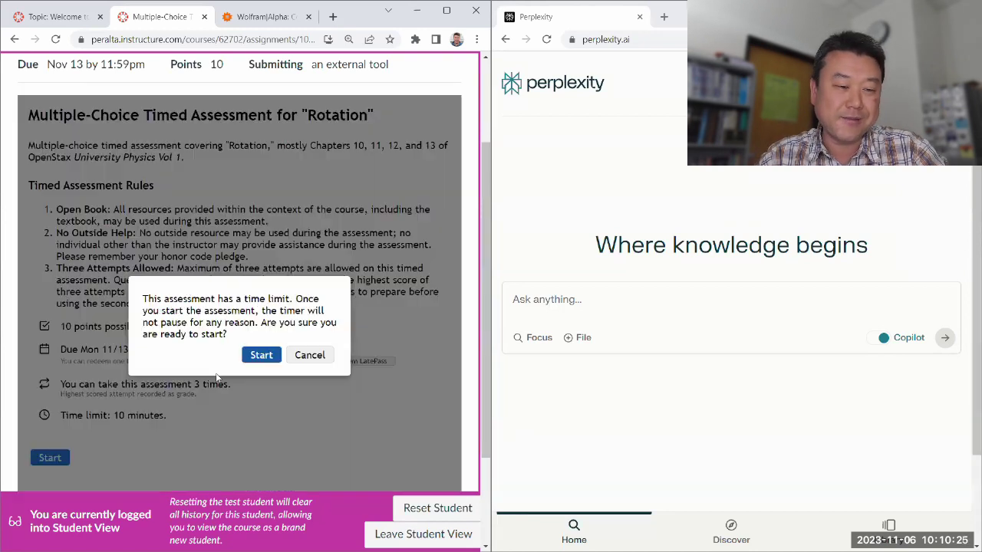
click(262, 356)
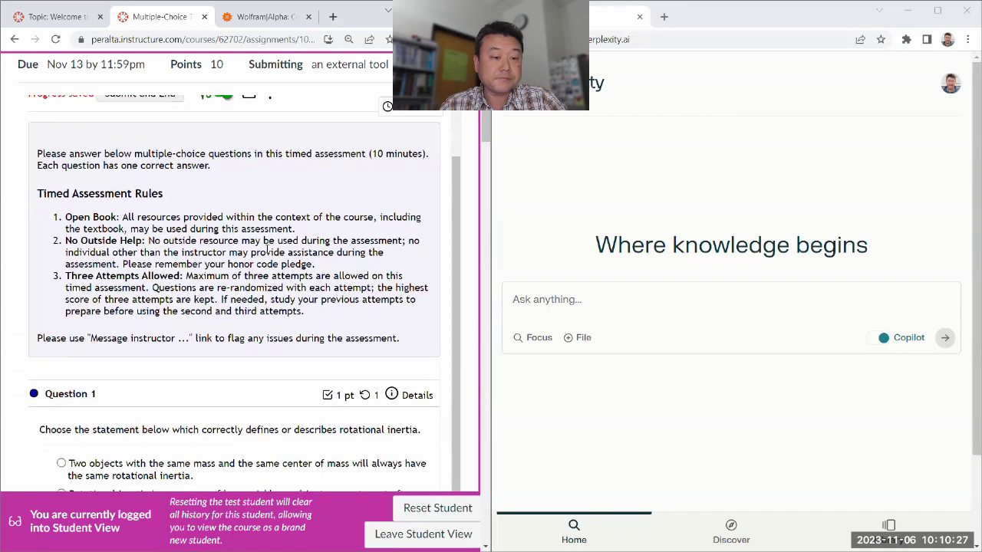
scroll(267, 247, down, 3)
drag(34, 238, 420, 382)
key(ctrl+c)
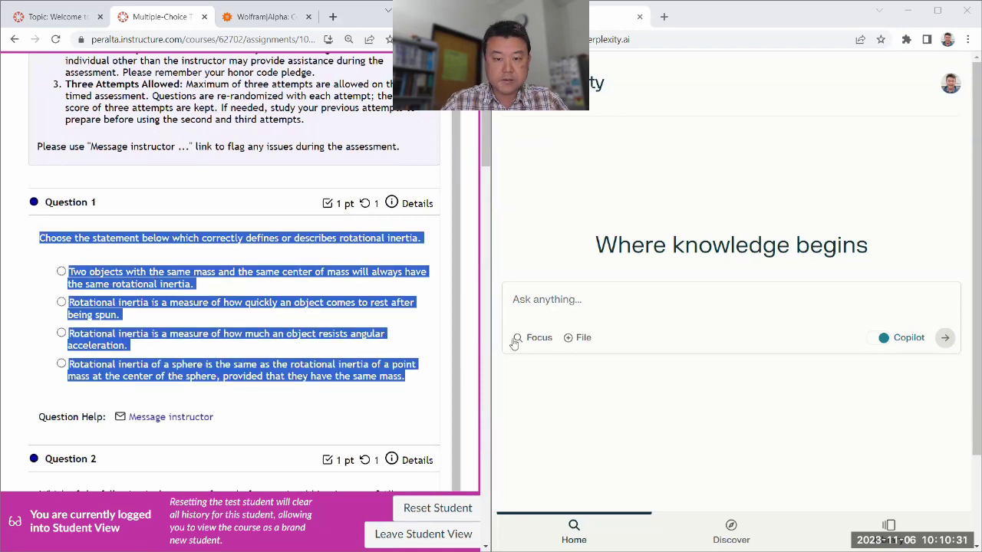
Step: Paste Question 1 into Perplexity's search box and label its four options (a) through (d)
click(540, 300)
key(ctrl+v)
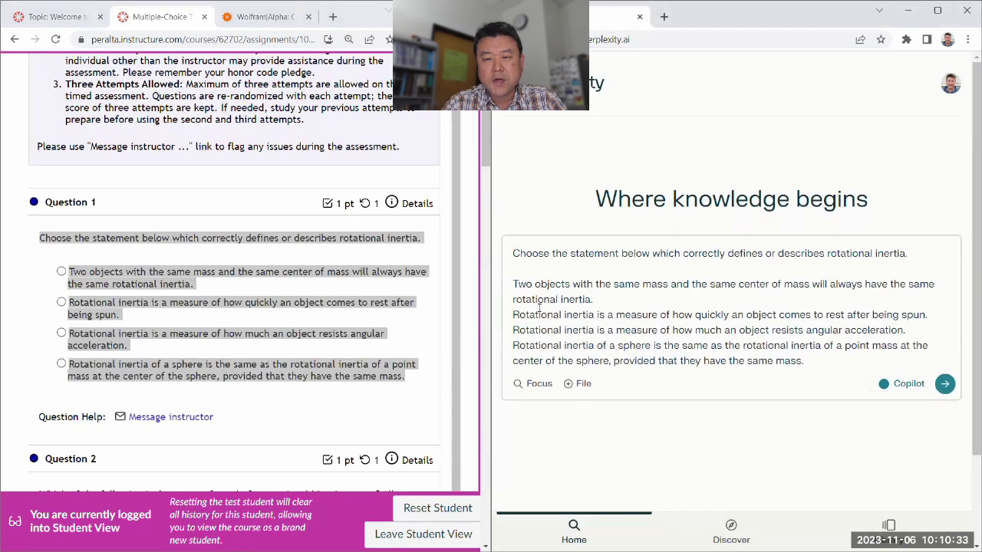
text((a) )
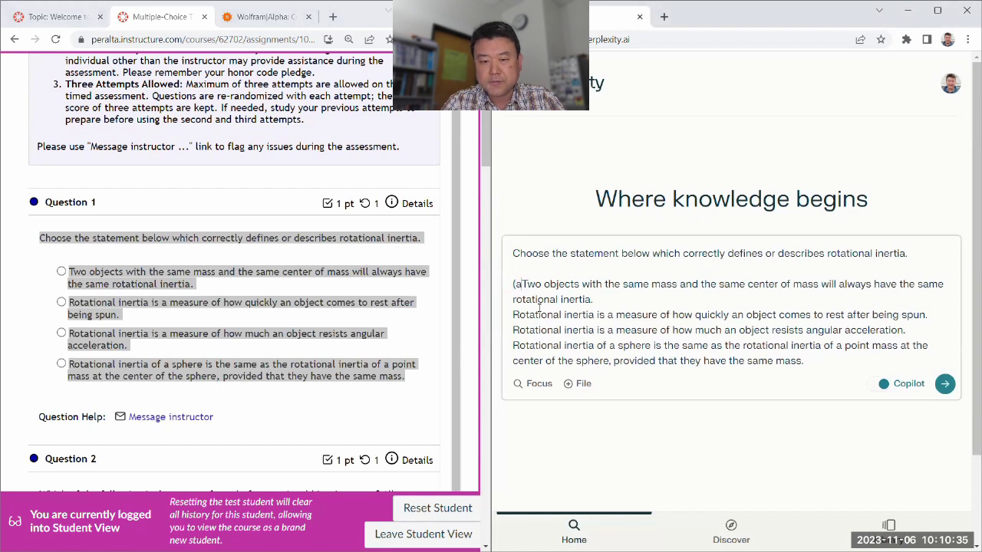
text((b) )
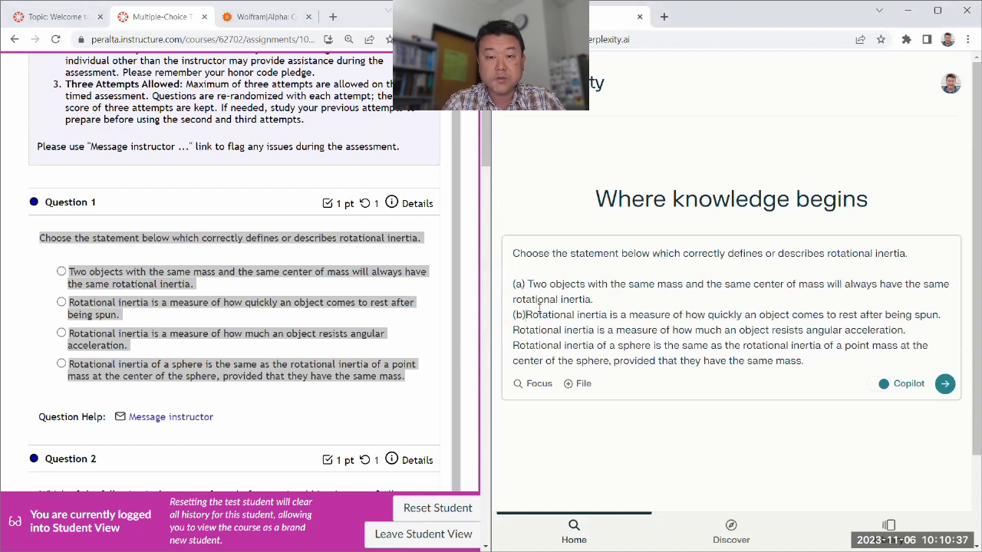
text((c))
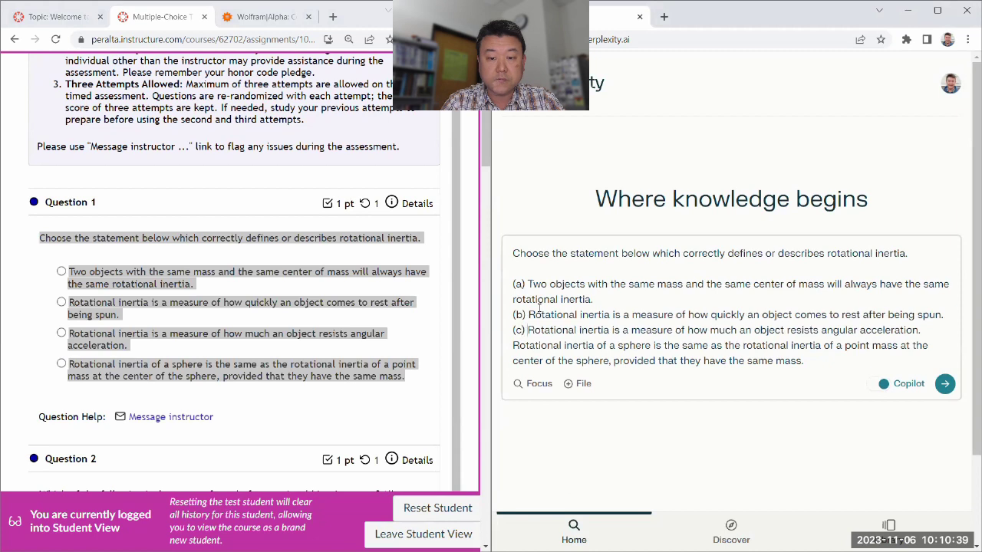
key(Down)
key(Home)
text((d))
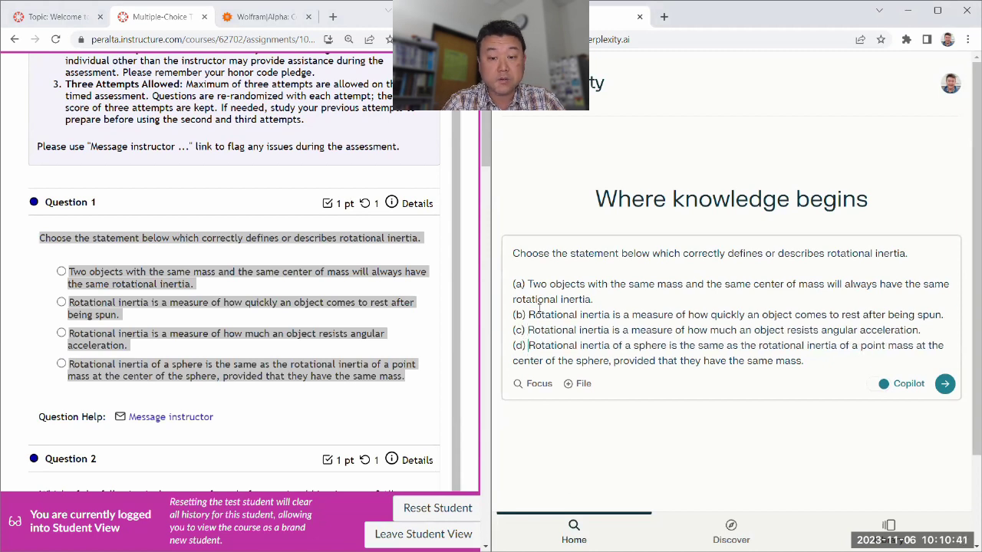
Step: Submit Question 1 to Copilot and read its answer
click(945, 384)
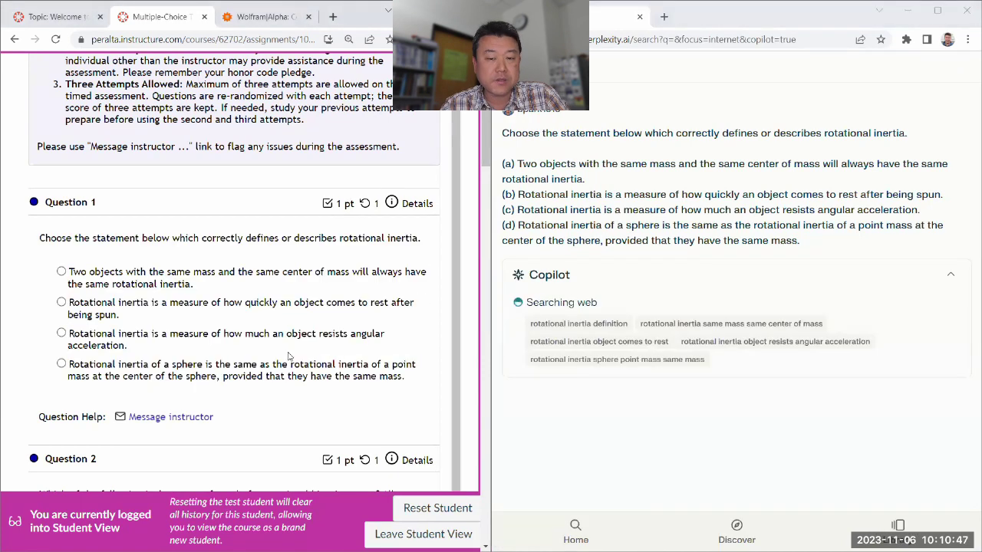
scroll(290, 357, down, 2)
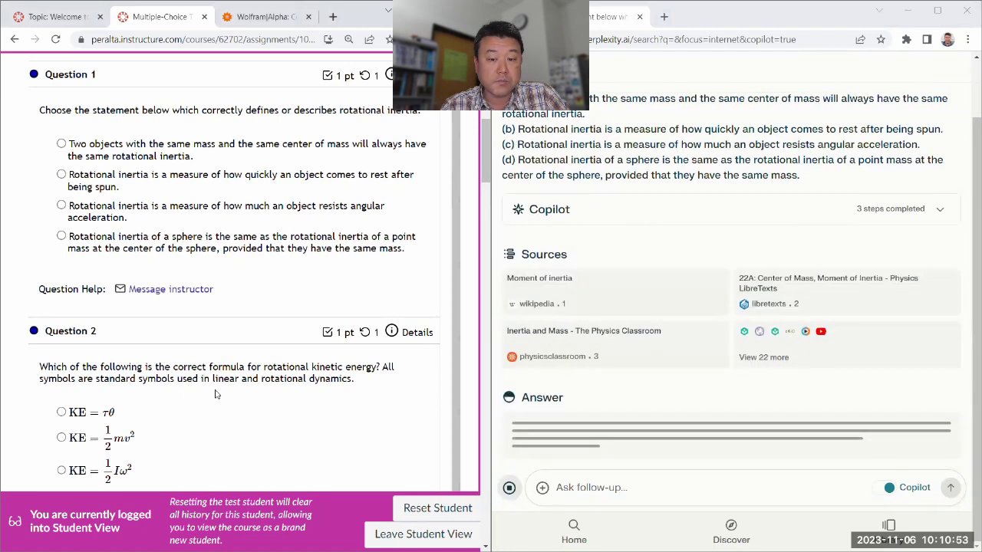
scroll(192, 388, down, 1)
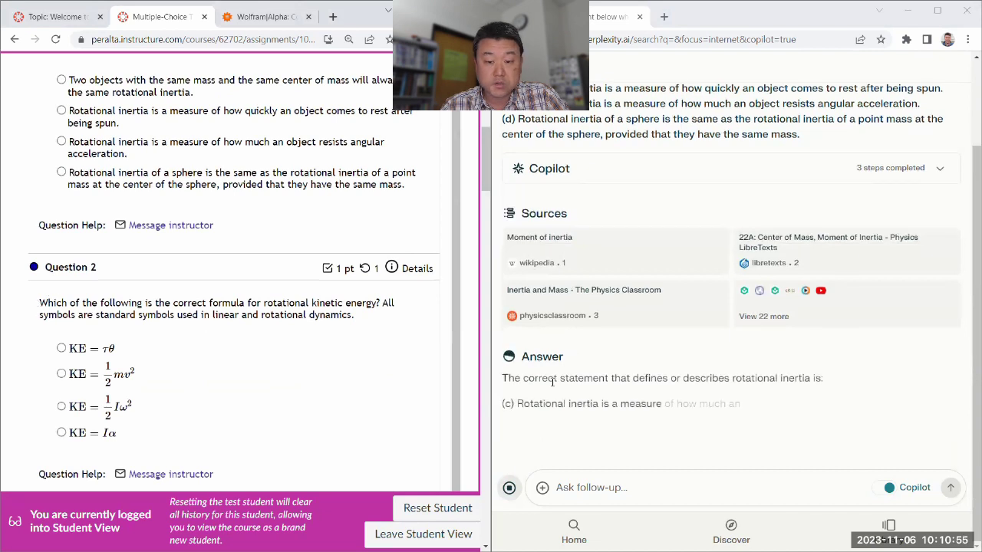
Step: Mark option (c), resisting angular acceleration, for Question 1 and select the Question 2 text
click(62, 141)
drag(36, 303, 326, 316)
right_click(326, 316)
Step: Copy Question 2 and paste it into Perplexity's follow-up box
click(326, 320)
scroll(326, 321, down, 1)
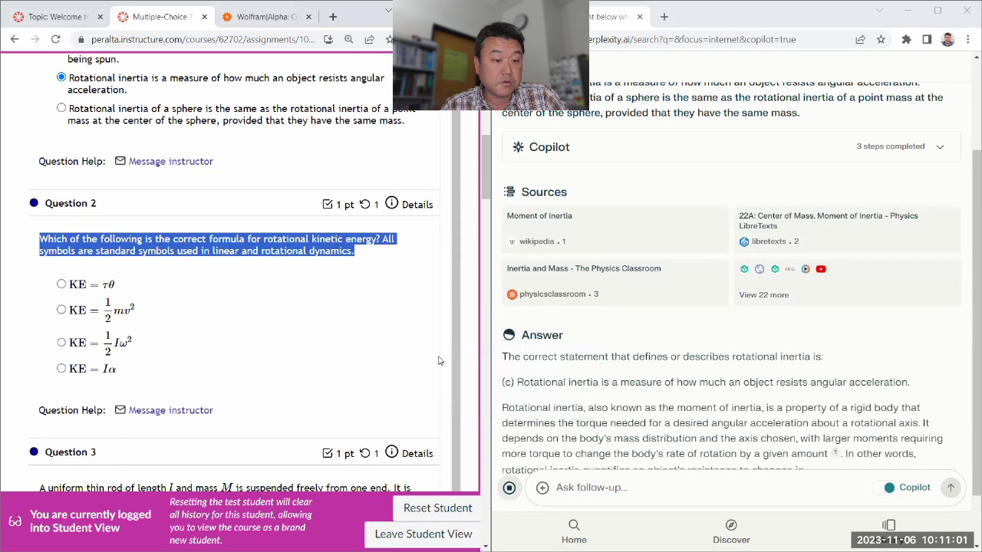
scroll(583, 399, down, 1)
click(617, 488)
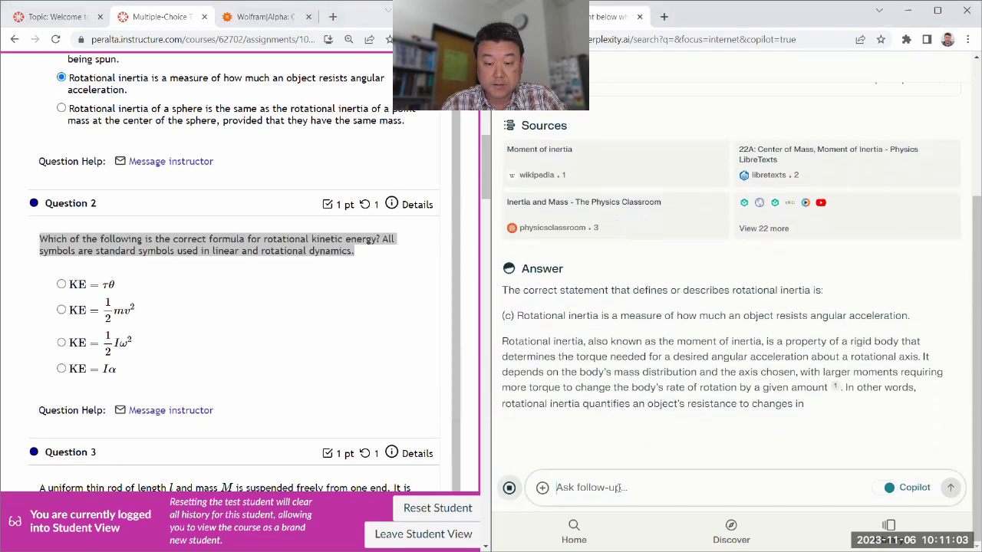
key(ctrl+v)
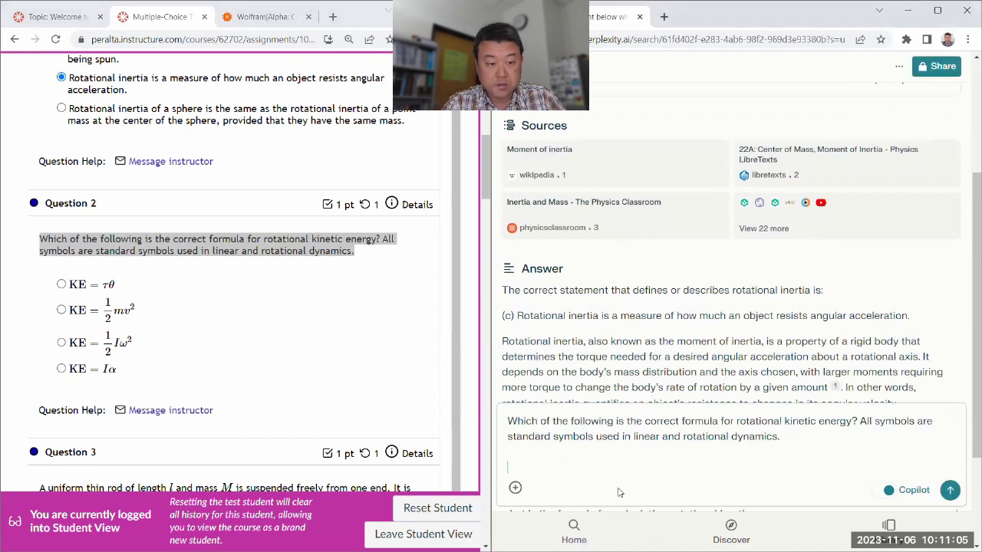
Step: Add the four formula choices, (a) KE = tau*theta through (d) KE = I * alpha, and submit
text((a) KE = )
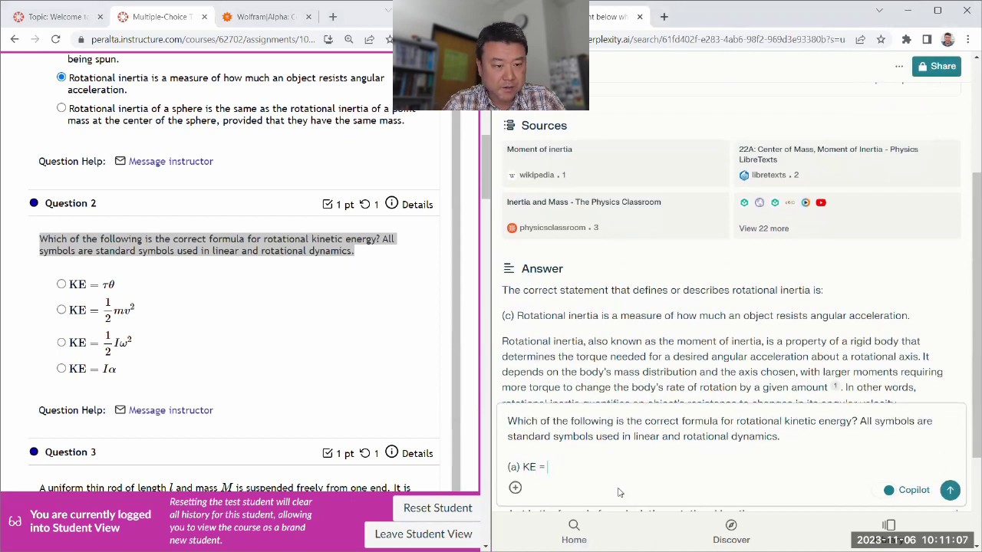
text(tau*theta)
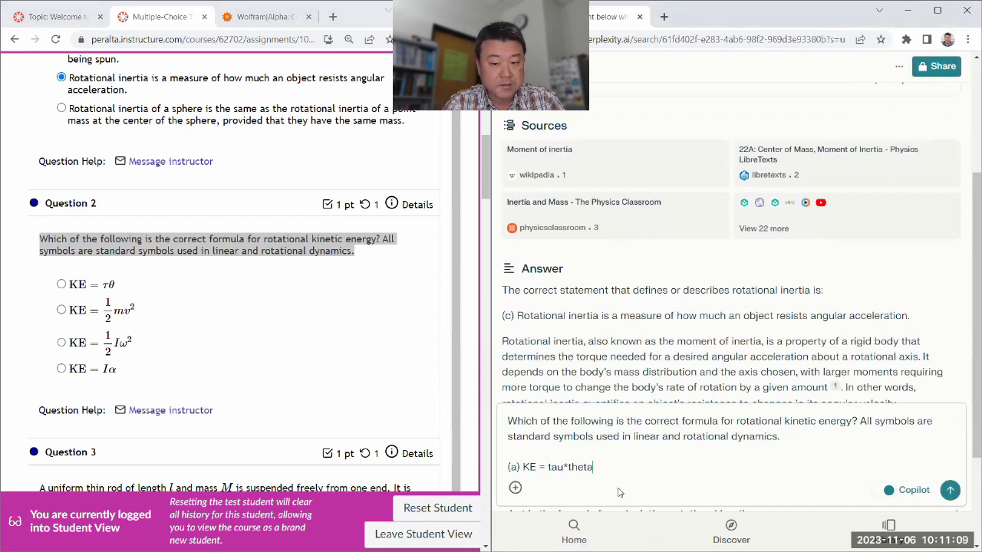
key(shift+Return)
text((b) = )
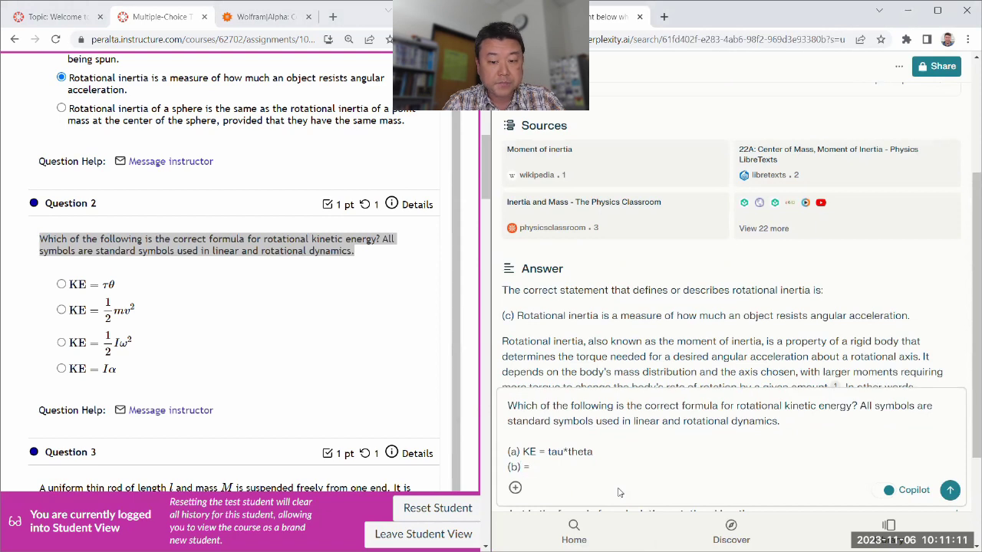
key(BackSpace)
key(BackSpace)
text(KE = (1)
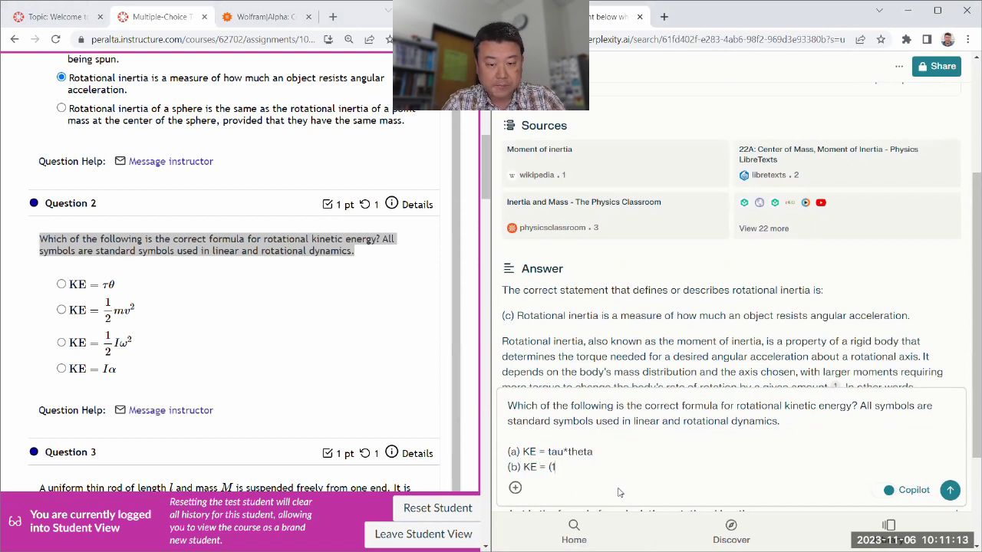
text(/2) m v)
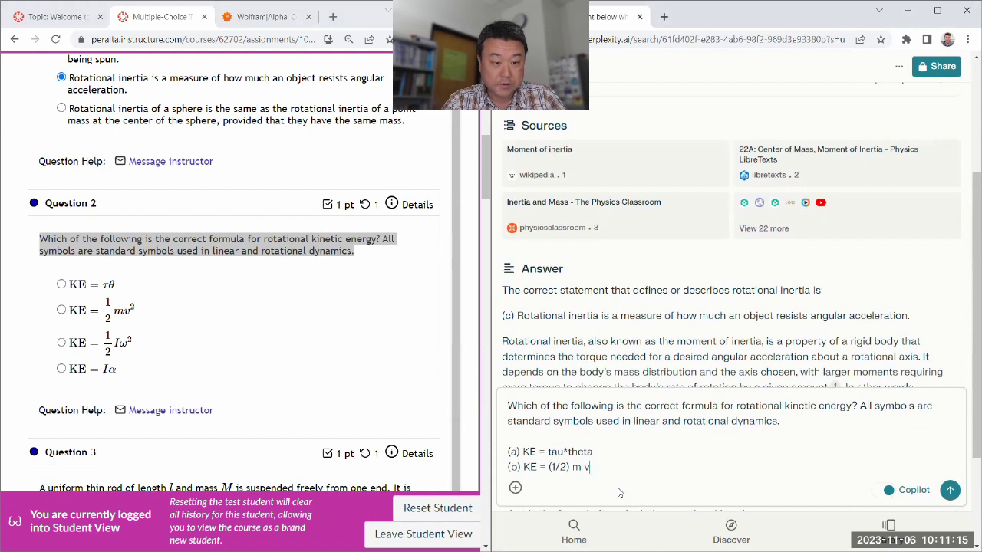
text(^2)
key(shift+Return)
text((c)
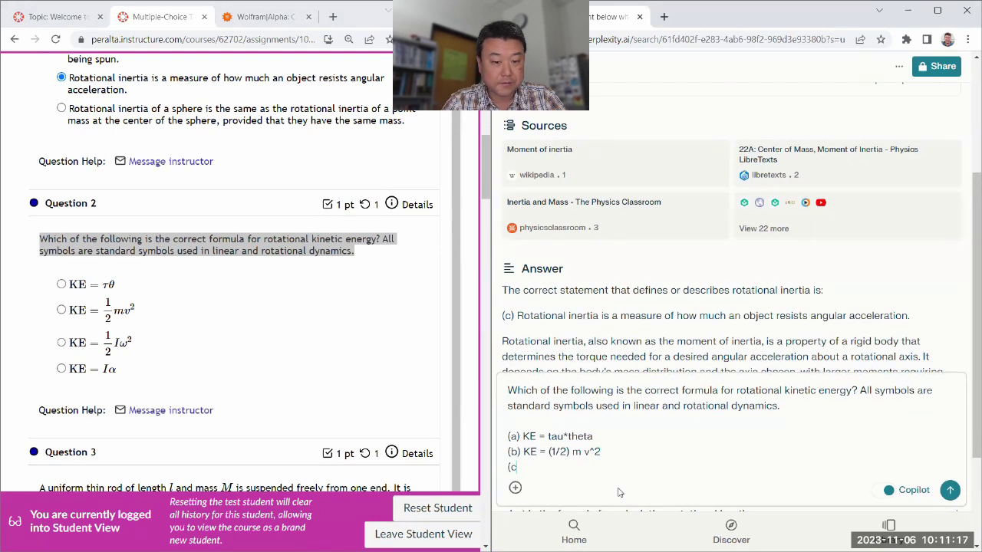
text() KE = )
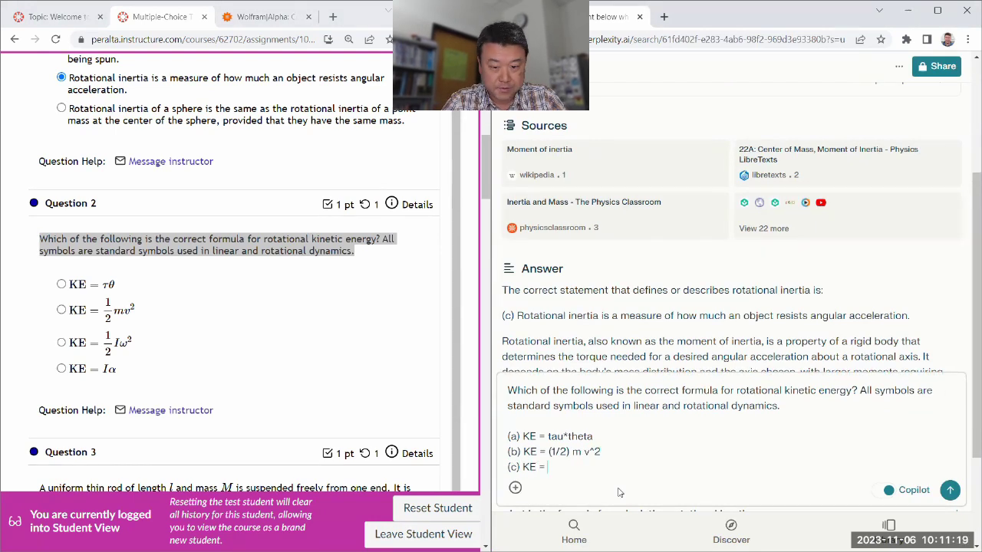
text((1/2) )
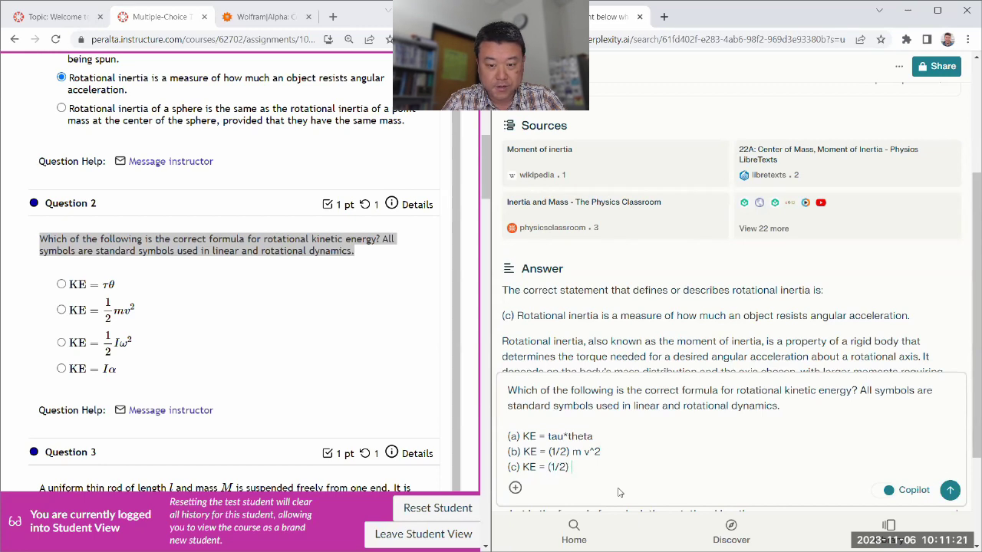
text(I omega^2)
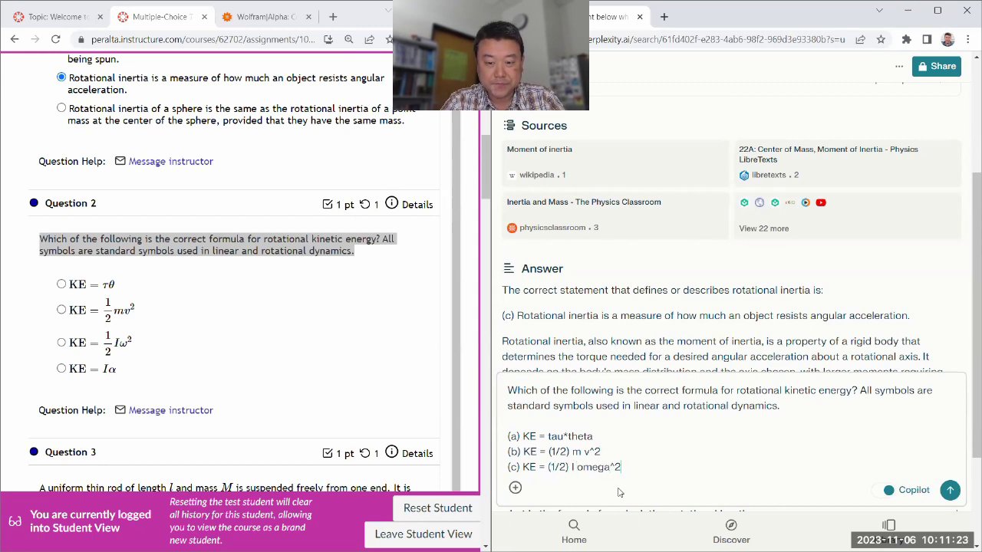
key(shift+Return)
text((d) K)
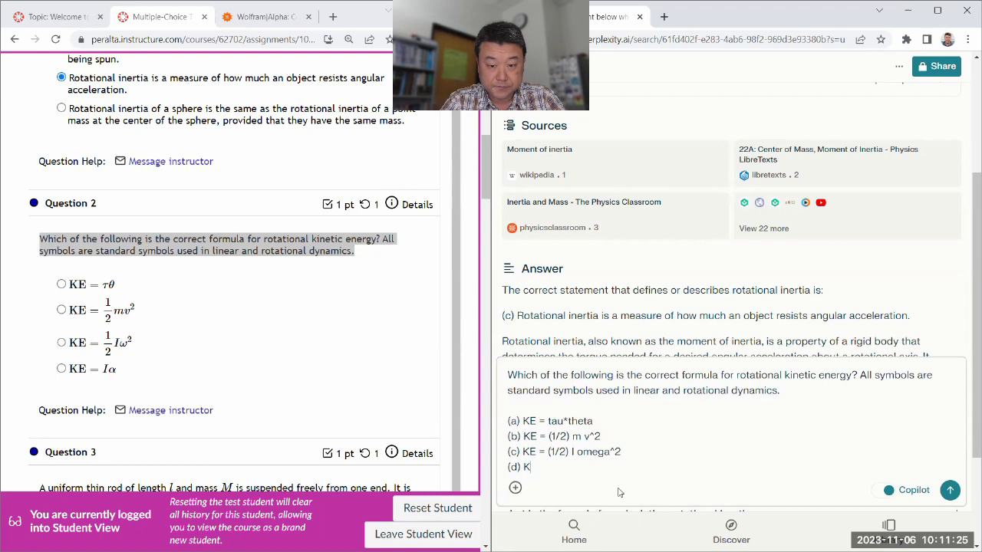
text(E = I)
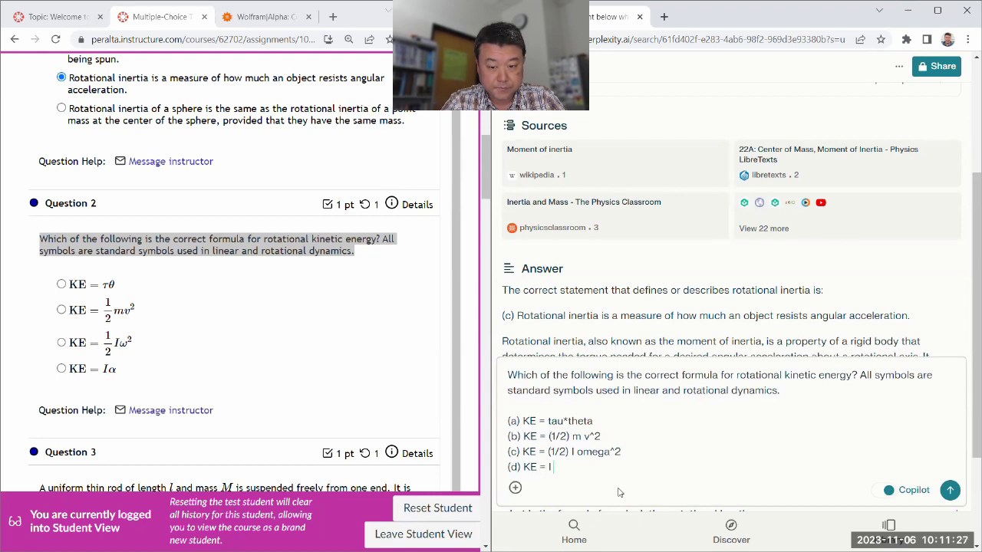
text( * alpha)
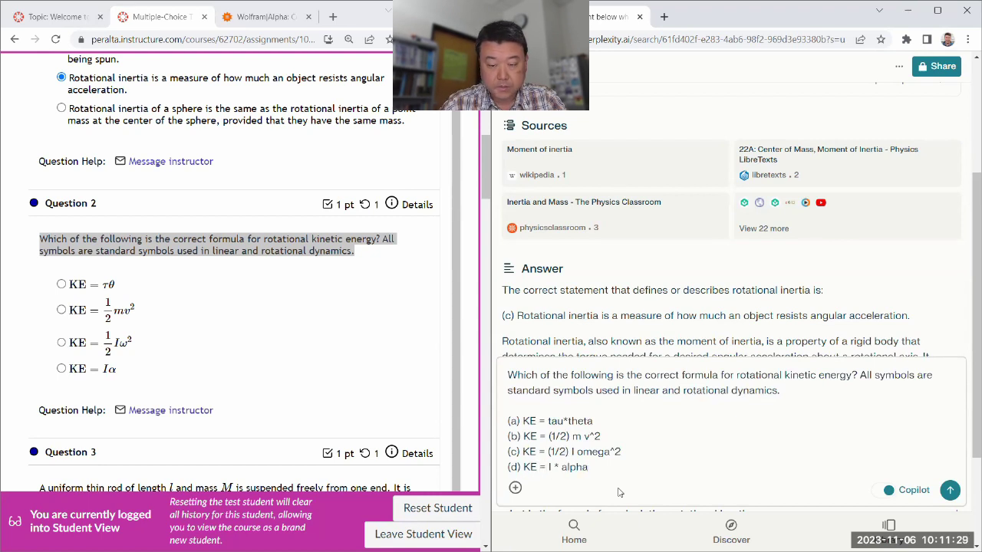
click(949, 489)
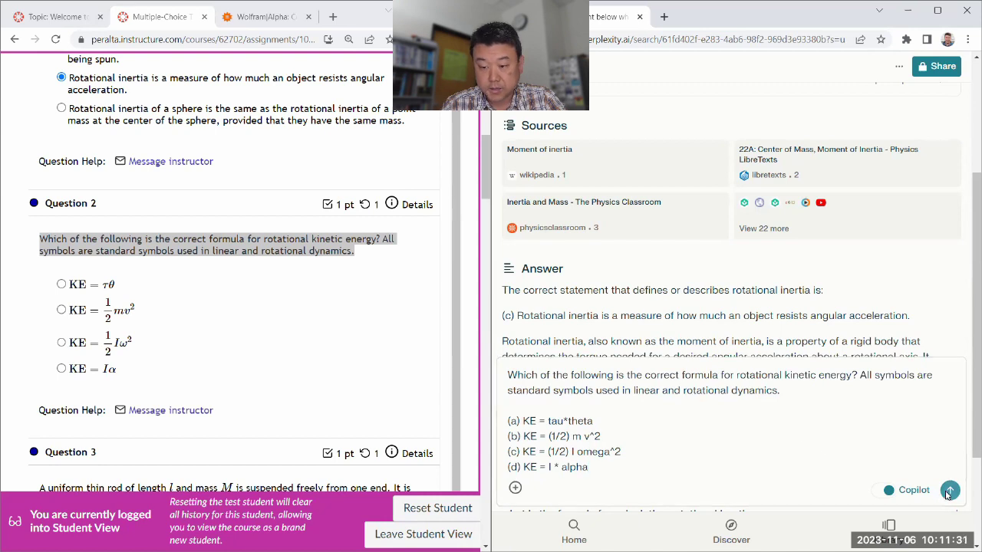
Step: Mark KE = ½Iω² as the answer to Question 2 in Canvas
click(279, 242)
scroll(228, 255, down, 1)
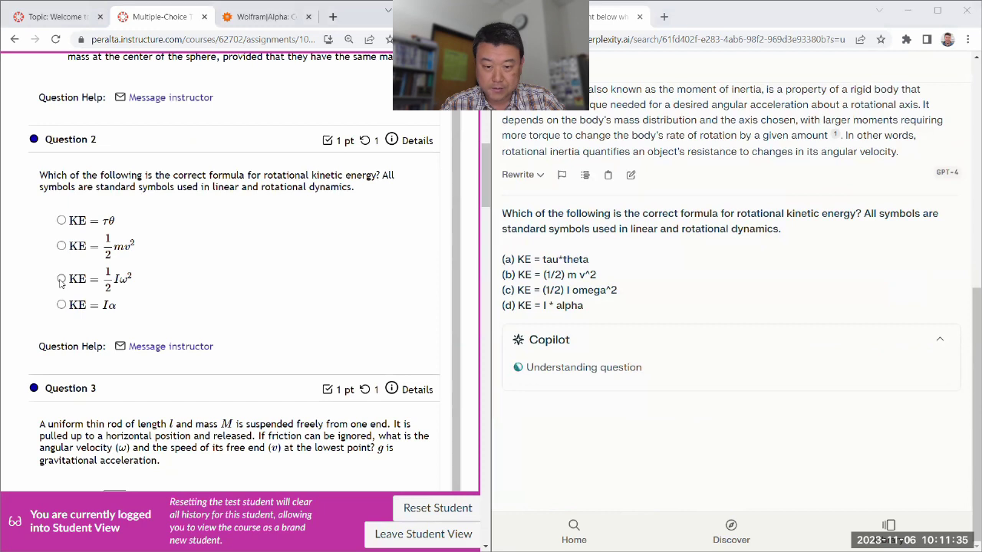
scroll(281, 315, down, 1)
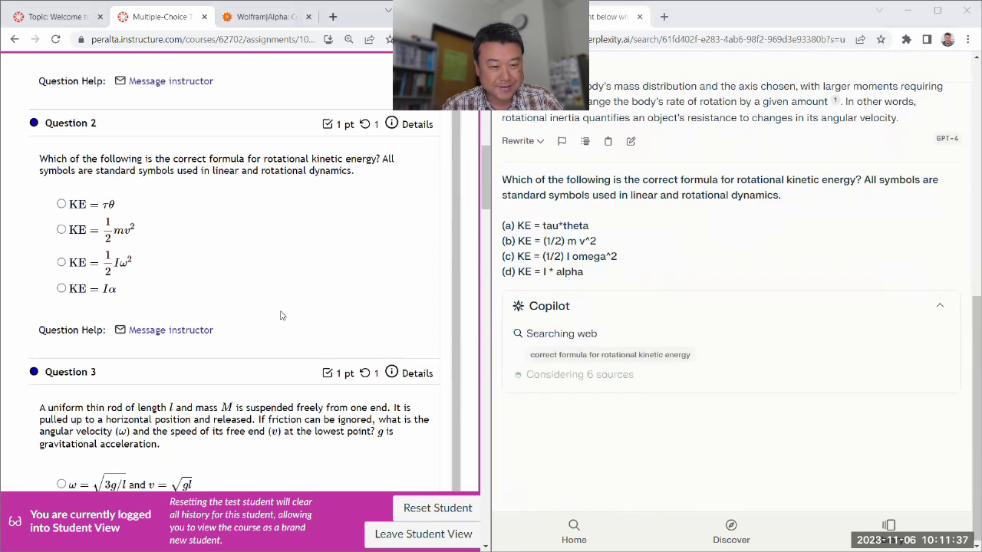
scroll(280, 315, down, 2)
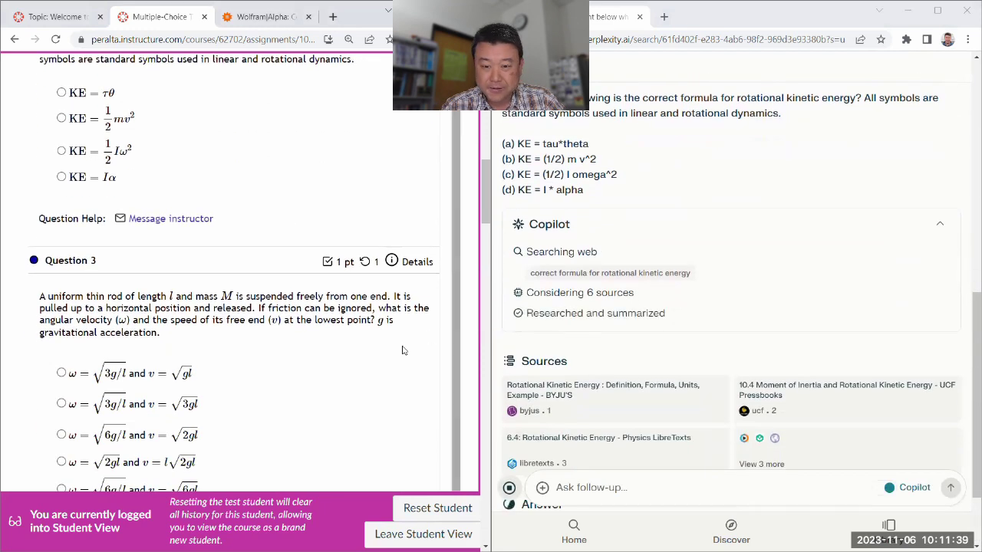
scroll(402, 351, down, 1)
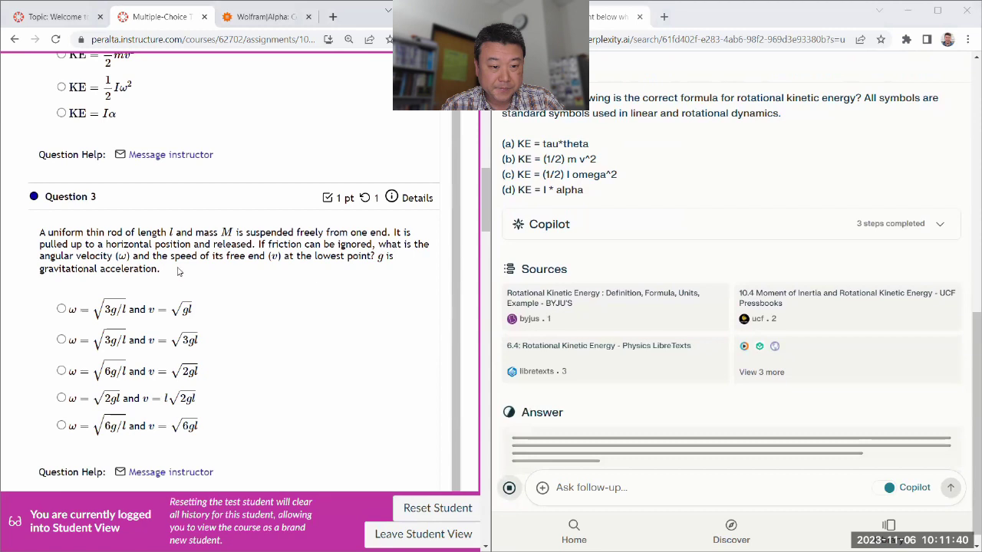
triple_click(111, 247)
click(110, 253)
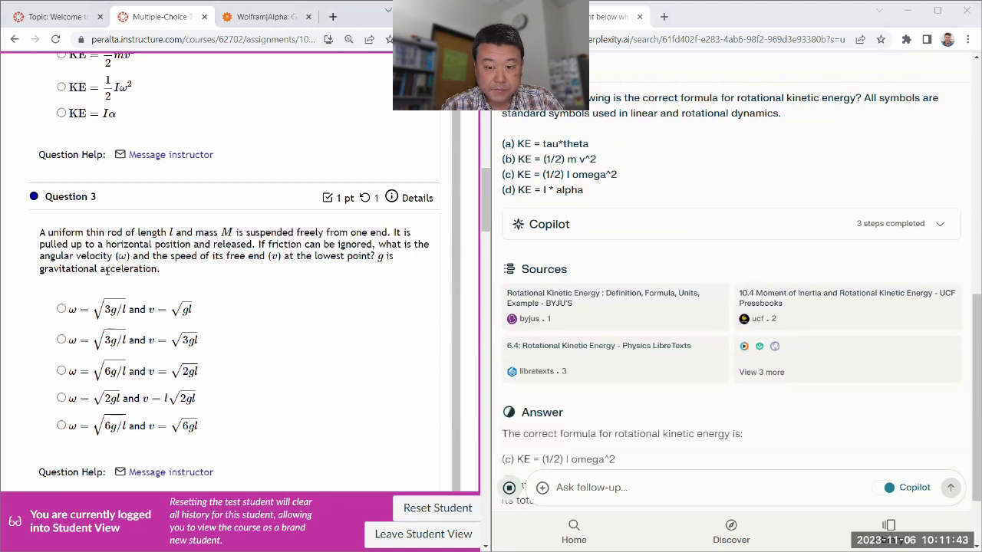
click(62, 87)
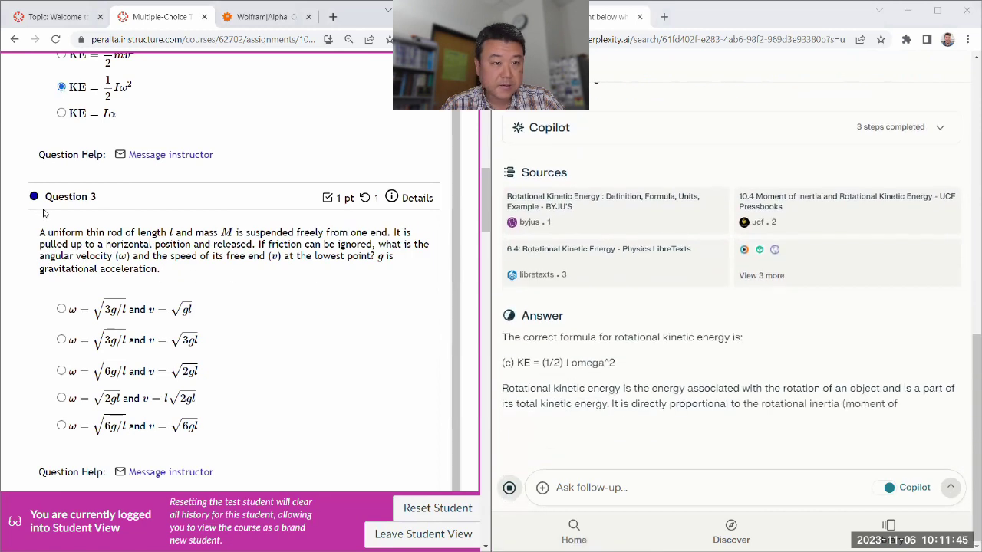
Step: Copy the Question 3 rod problem and paste it into a new Perplexity follow-up
drag(40, 228, 184, 270)
right_click(213, 262)
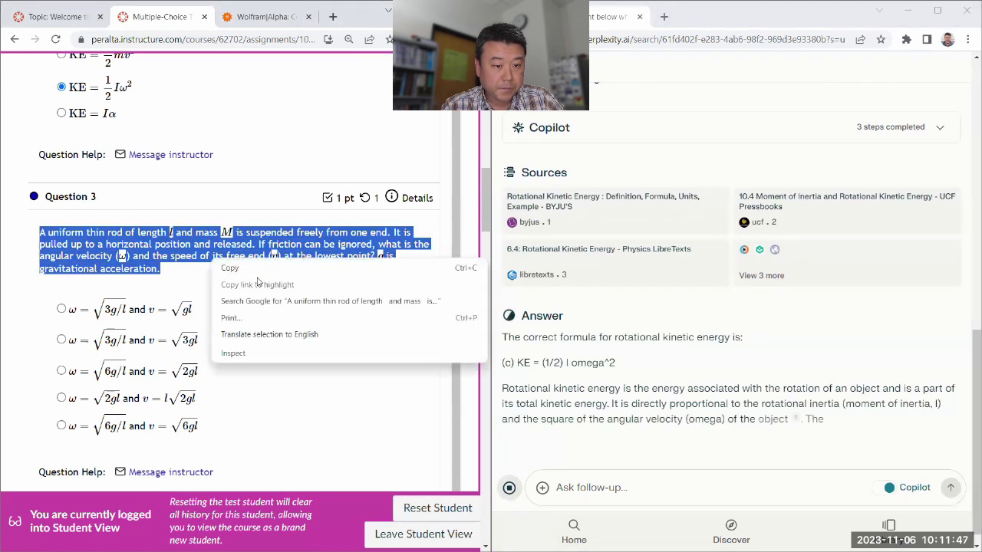
click(231, 268)
scroll(307, 307, down, 2)
scroll(307, 307, up, 1)
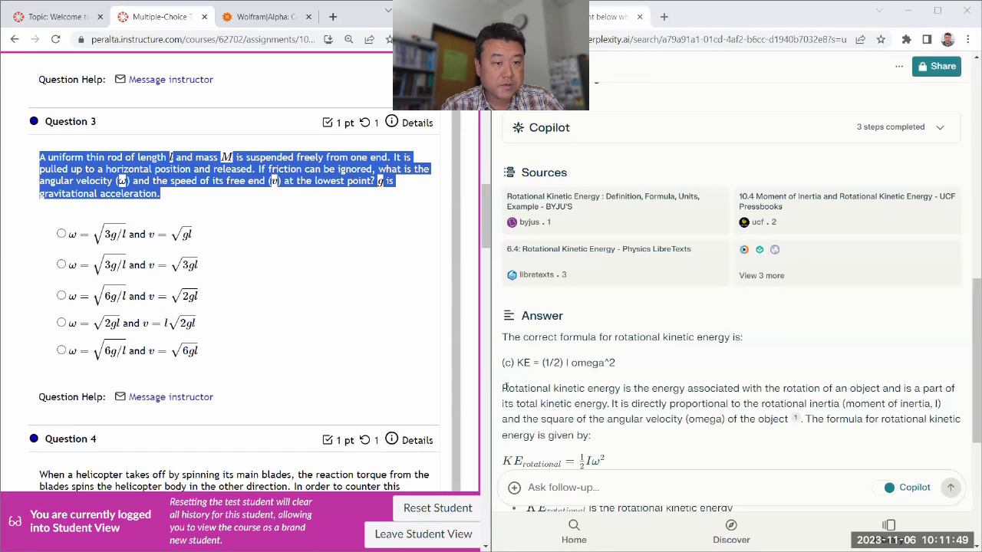
click(529, 488)
key(ctrl+v)
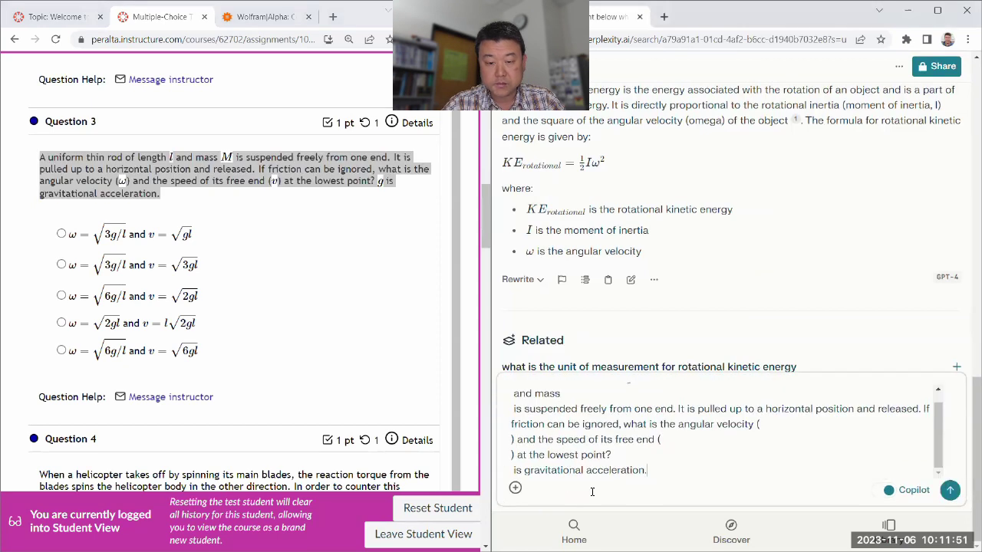
Step: Join the pasted question onto one line, filling in M, omega and g
key(Up)
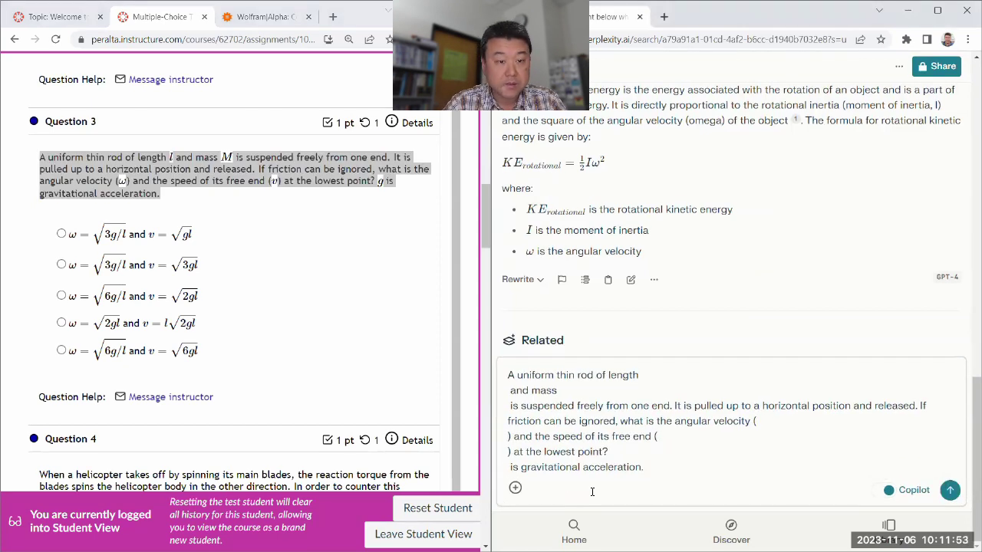
key(Delete)
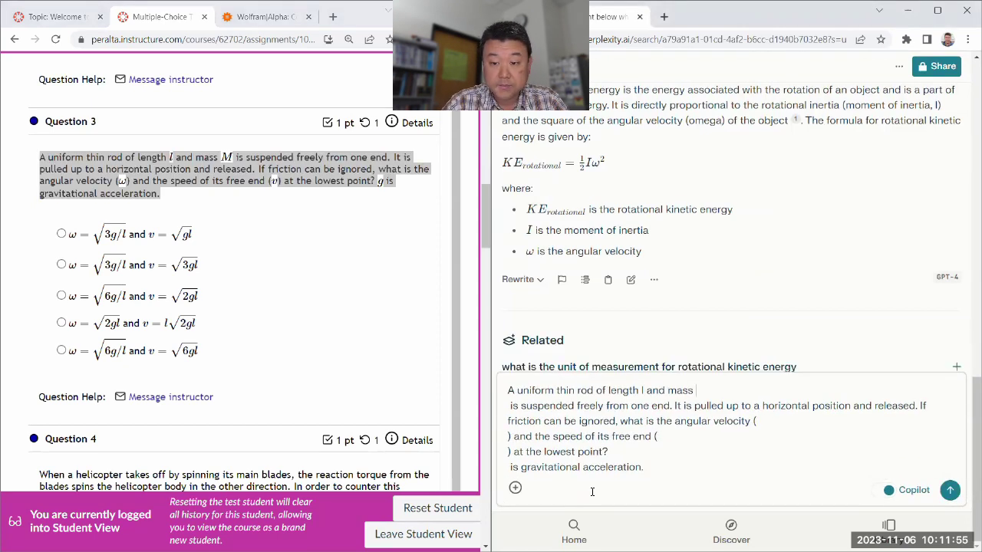
text(M)
key(Delete)
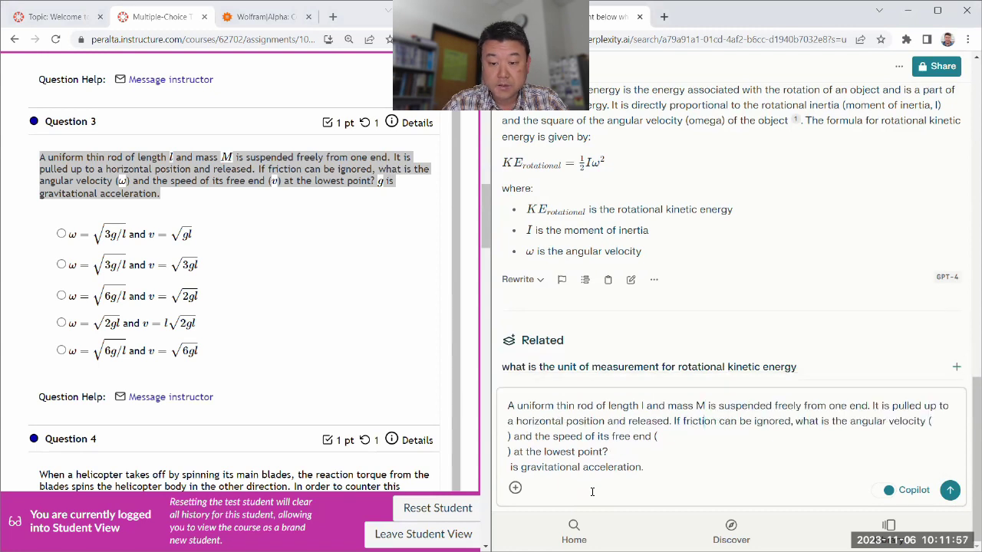
text(omega)
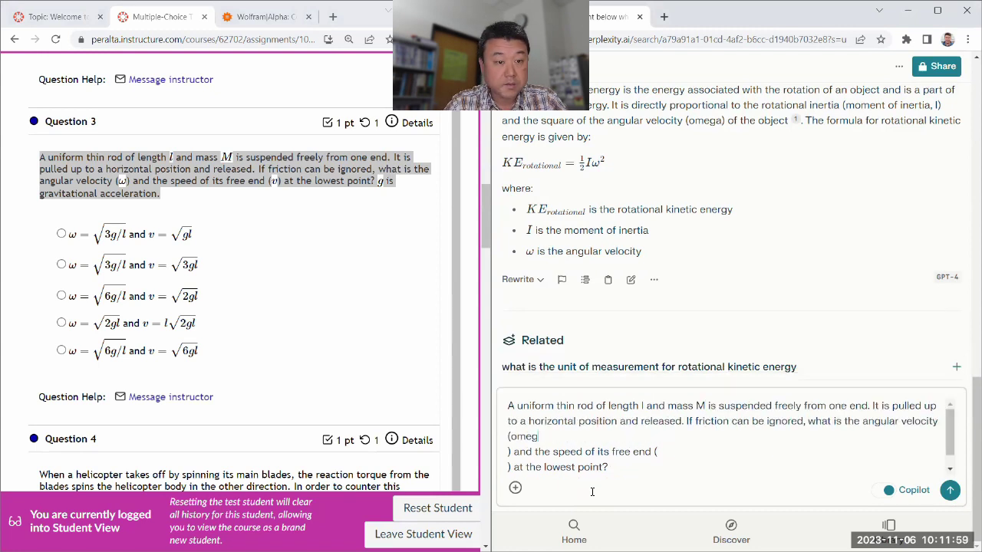
key(Delete)
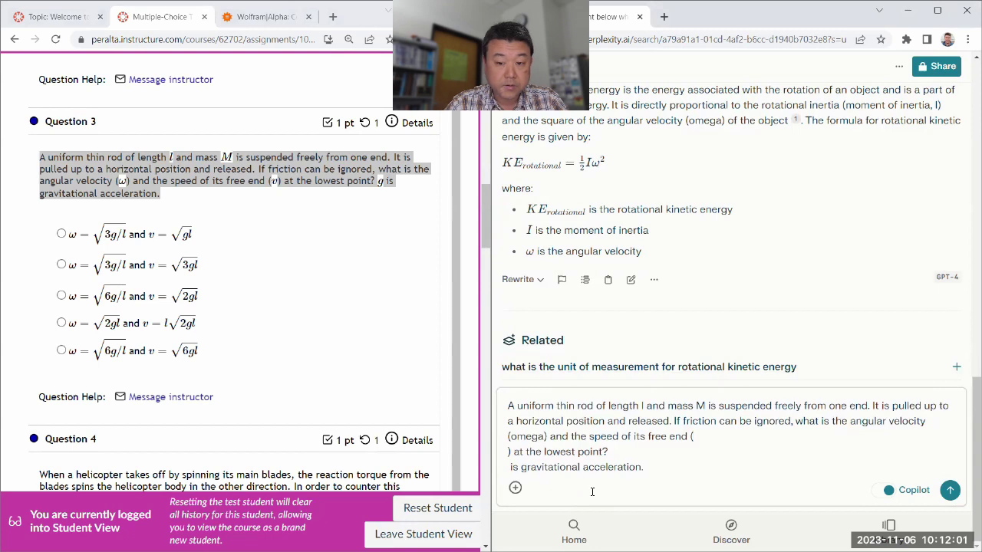
key(Delete)
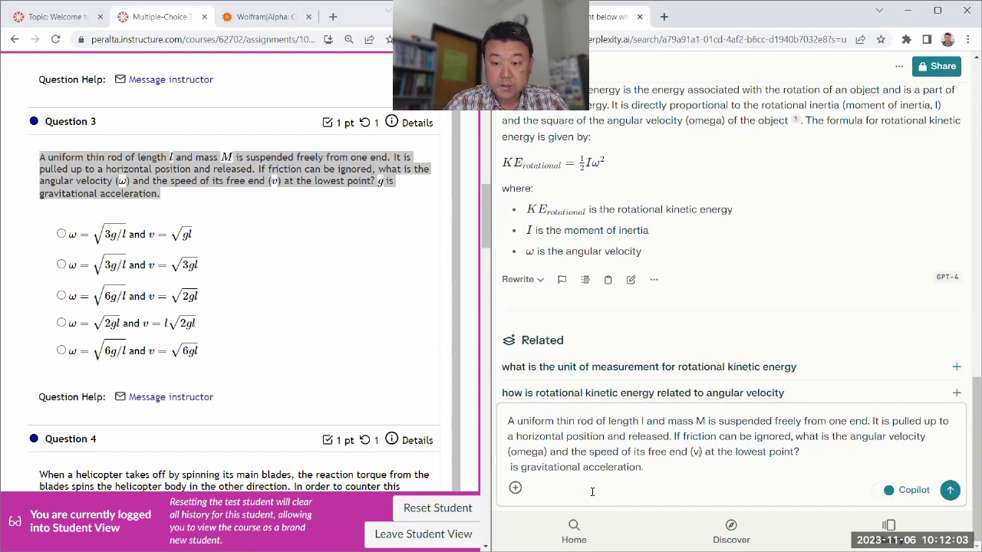
text(g)
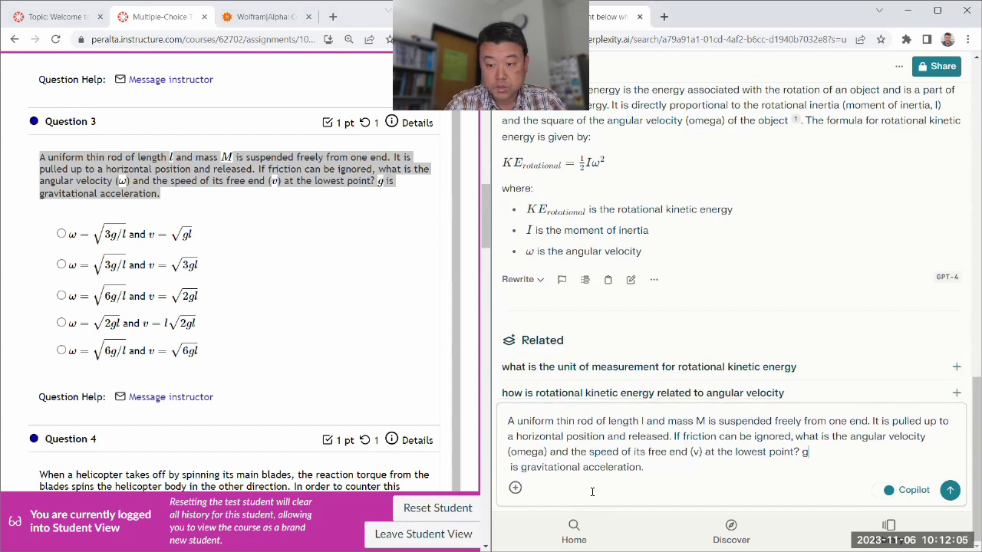
key(Delete)
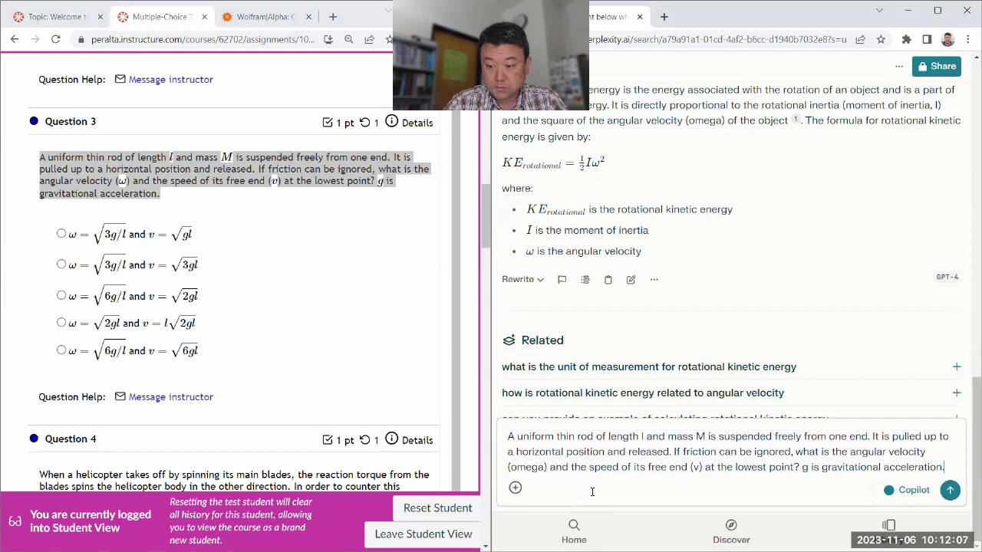
Step: Type the answer choices (a) through (e), ending with omega = sqrt(6g/l) and v
key(shift+Return)
key(shift+Return)
text((a) omega = )
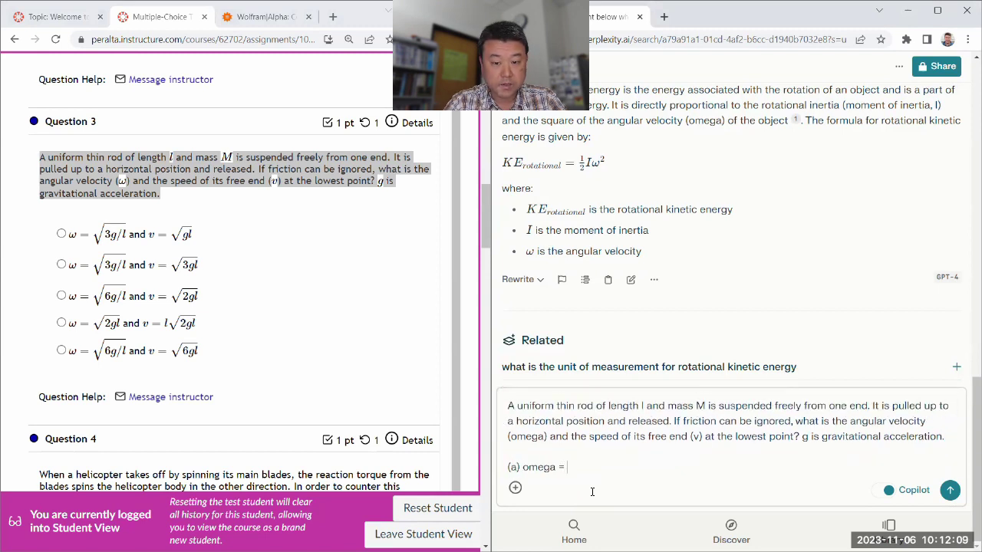
text(sqrt(3g/l)
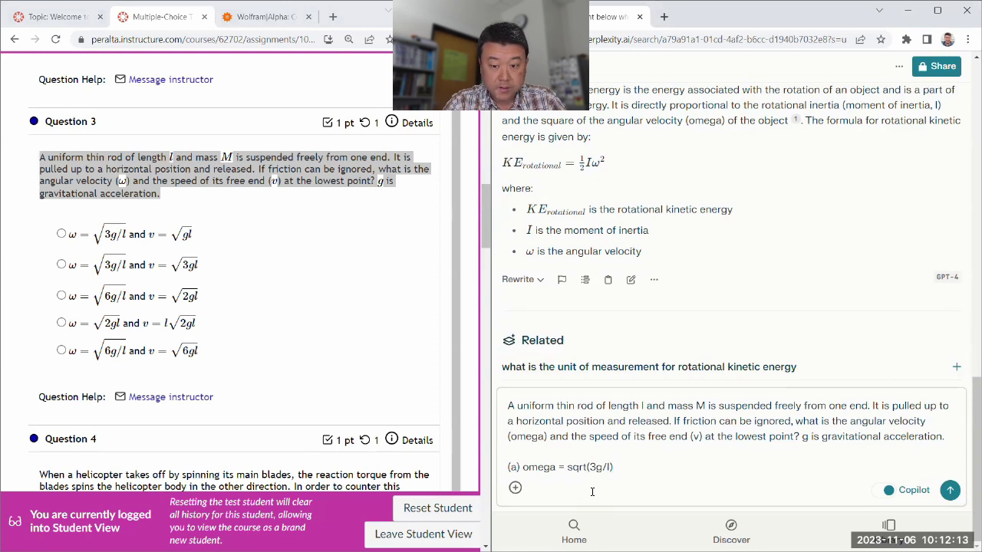
text(sqrt)
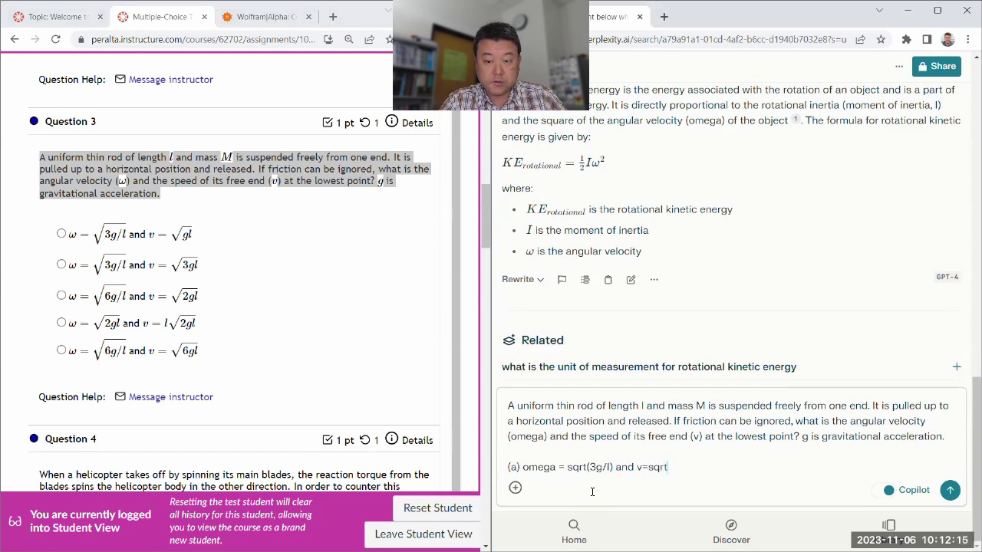
text((gl))
key(shift+Return)
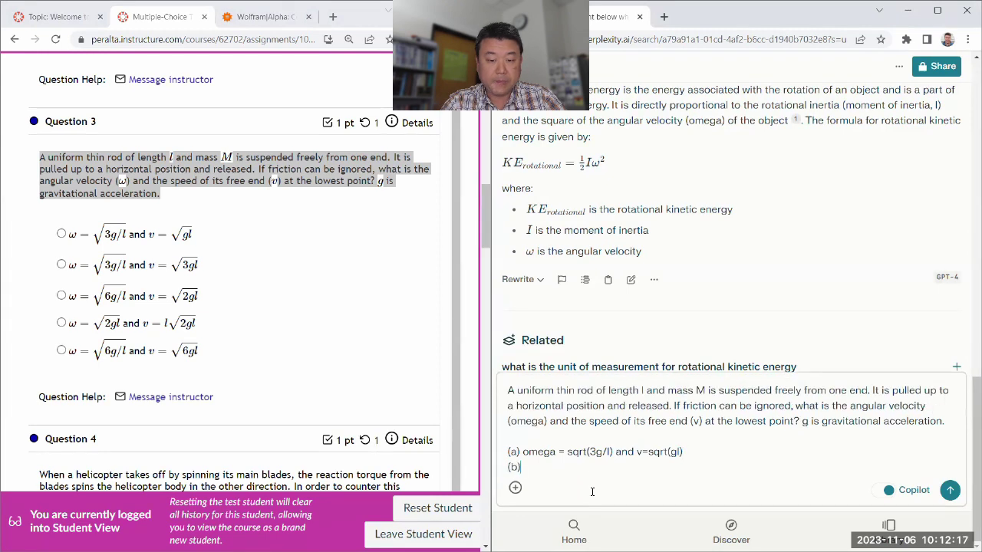
text((b) omega)
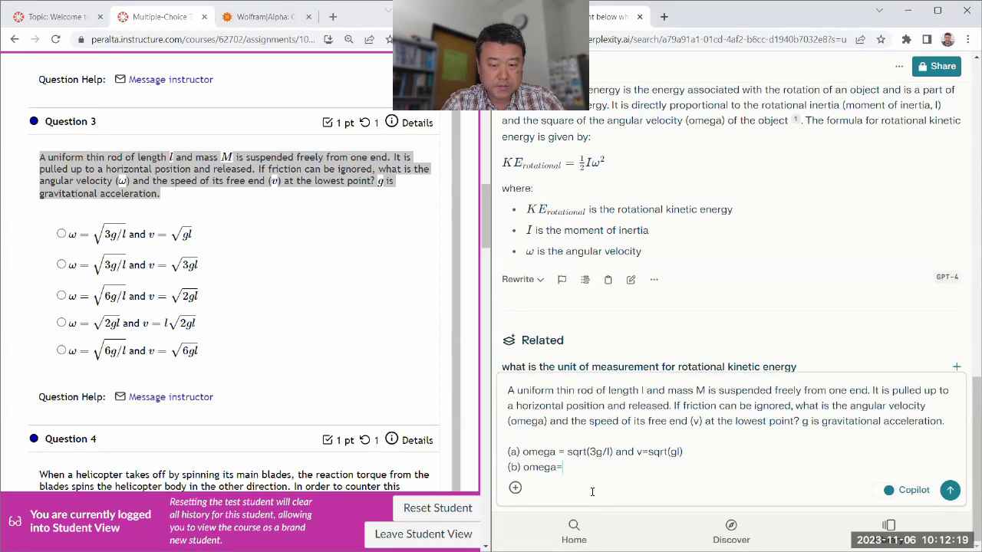
text( = sqrt(3g)
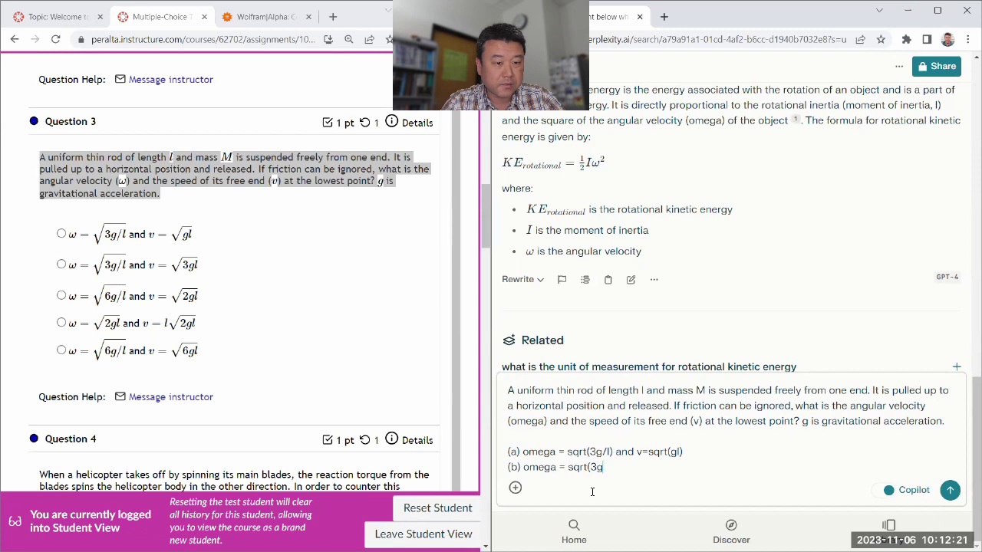
text(/l) and v=sqrt(3gl)
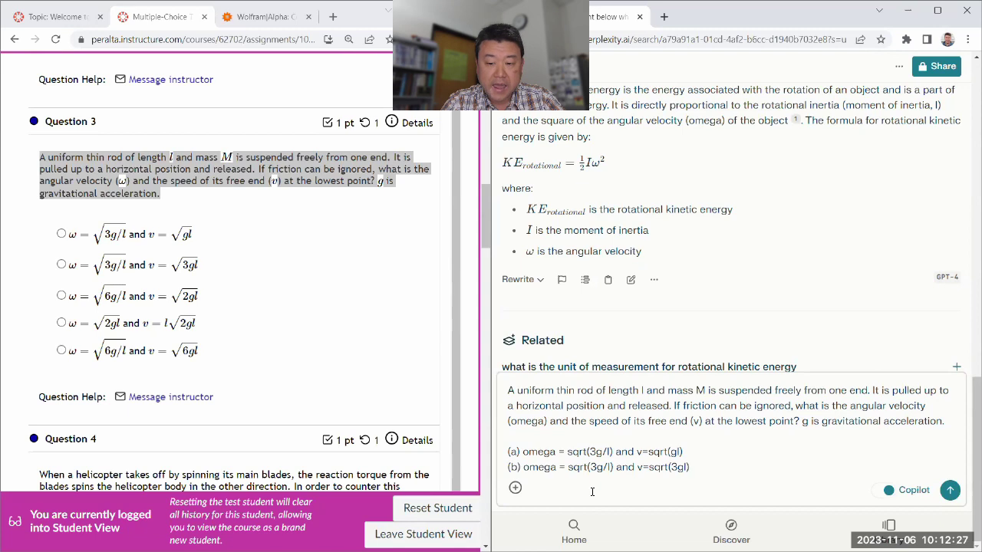
key(shift+Return)
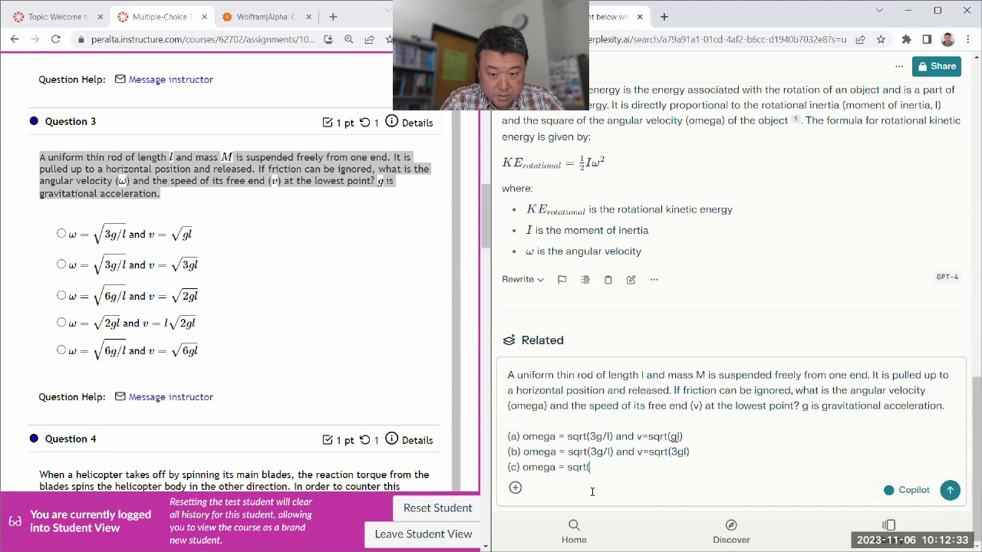
text((c) omega = sqrt(6g/l) and v=sqrt(2gl)
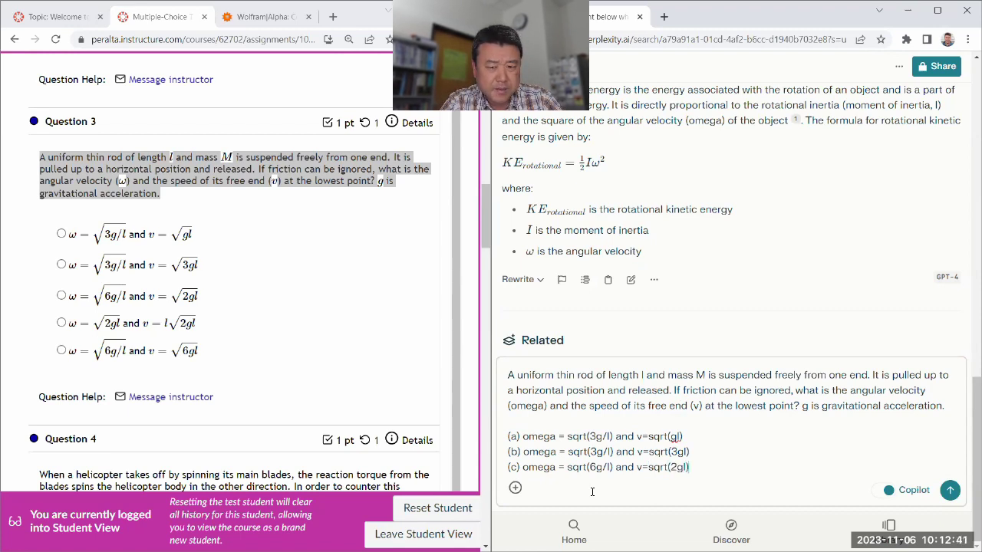
key(shift+Return)
text((d) )
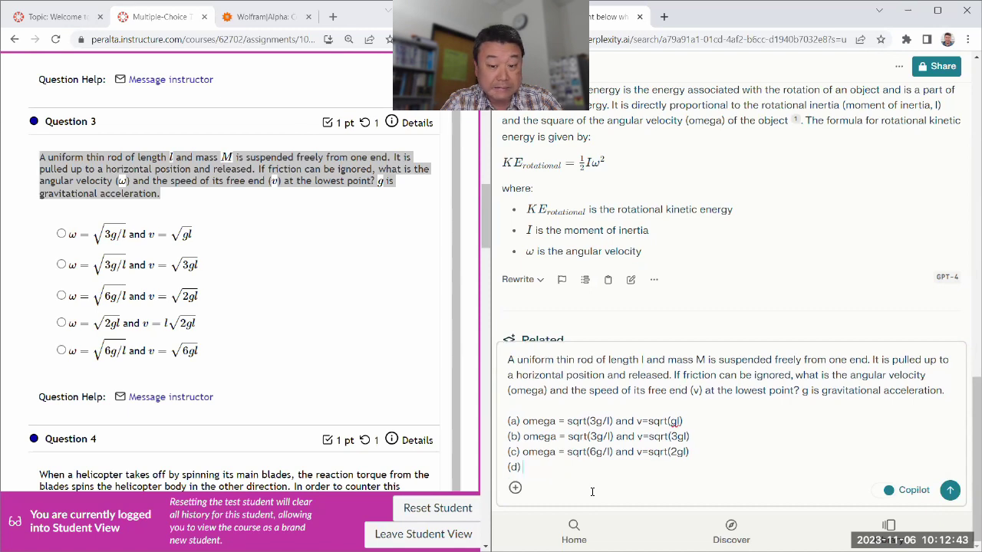
text(omega = sqrt(2gl) and v=l s)
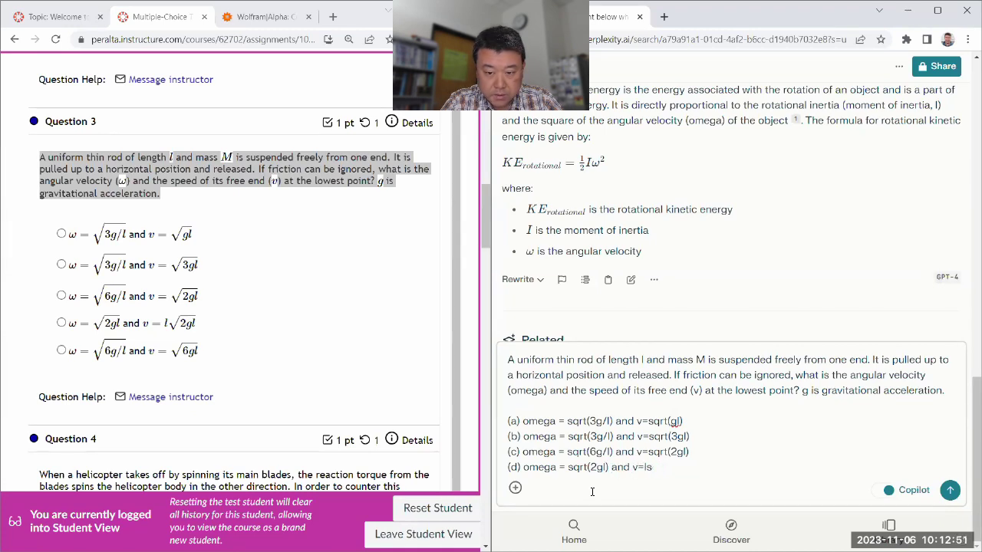
text(2gl))
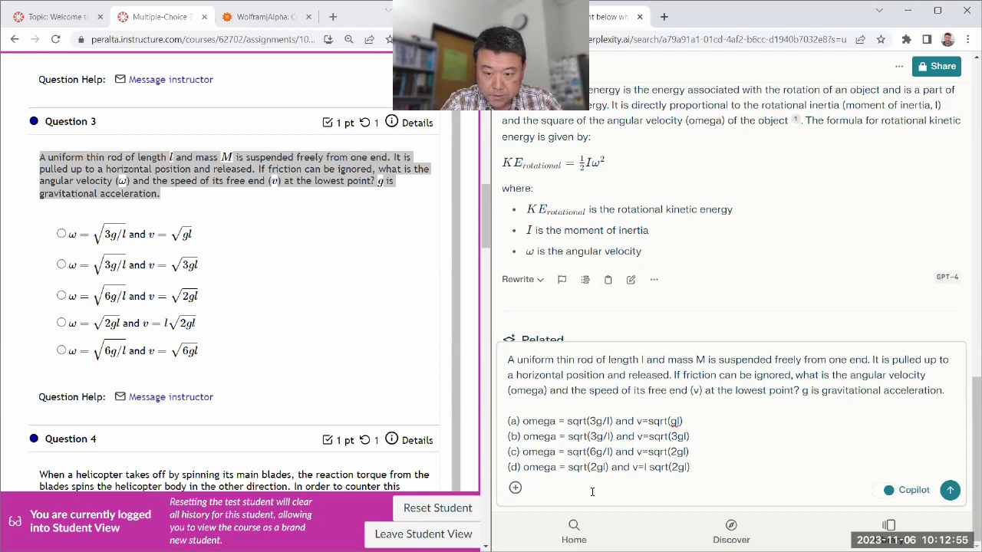
key(shift+Return)
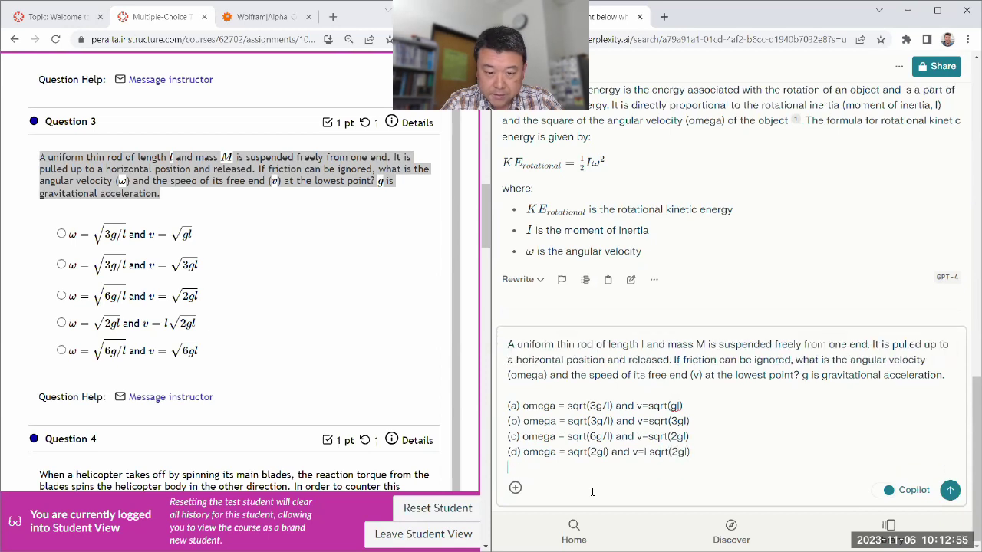
key(BackSpace)
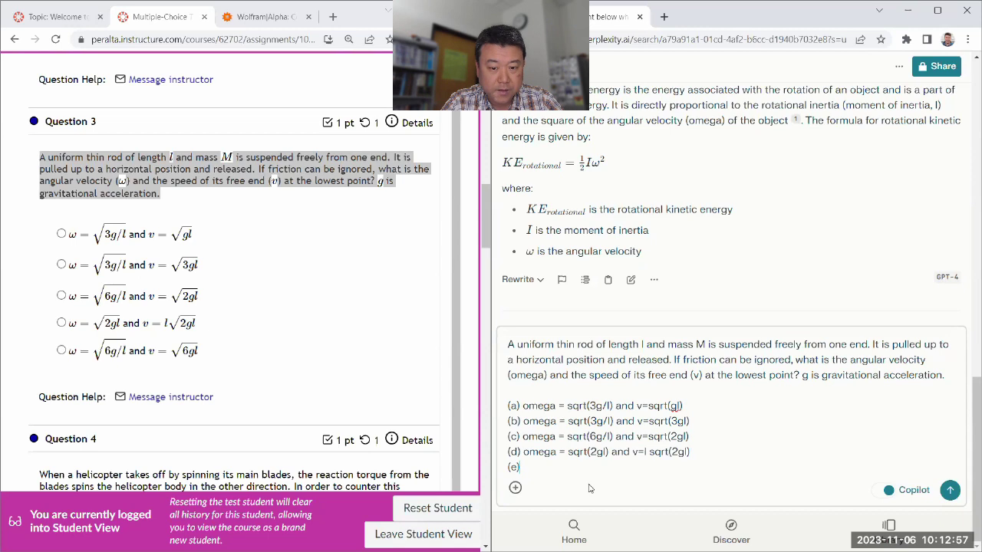
text((e) omega = )
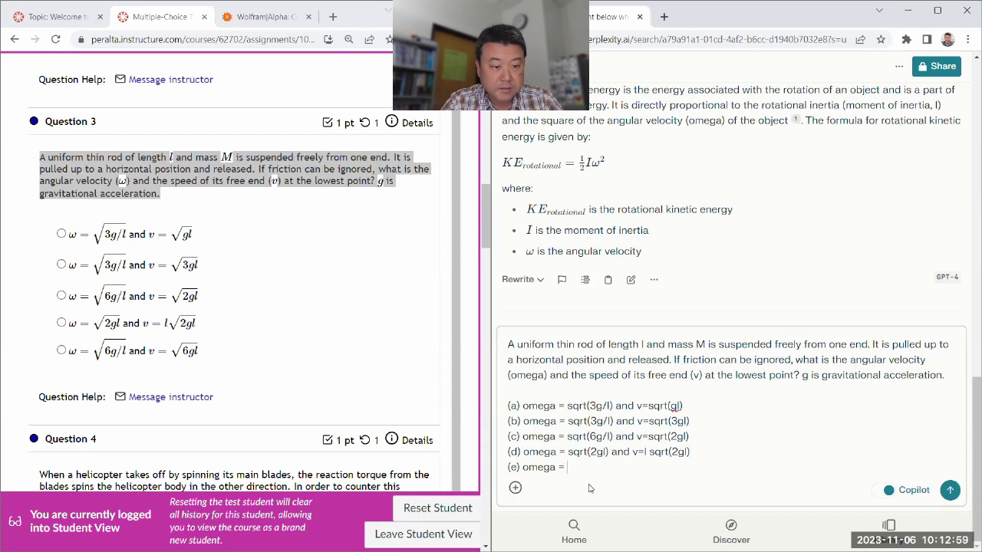
text(sqrt(6g/l)
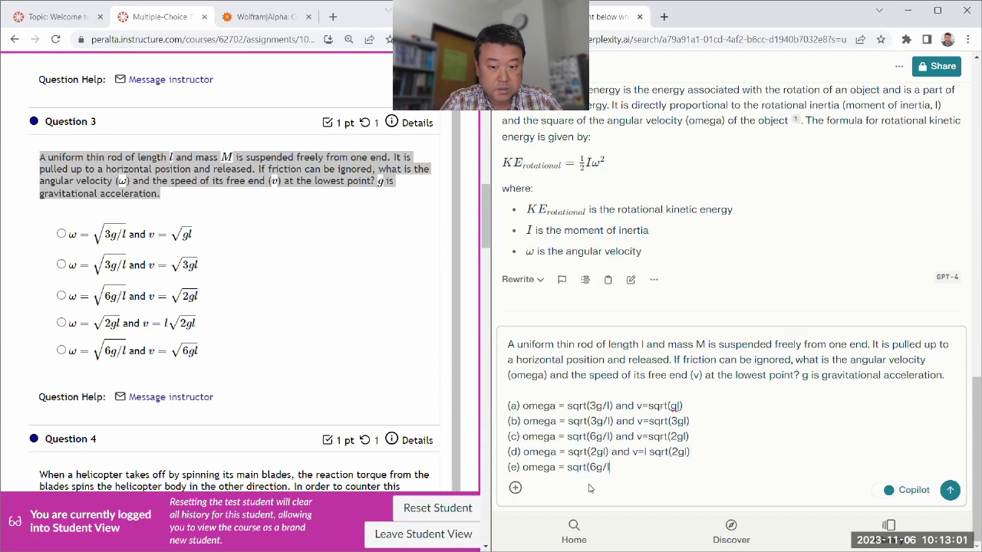
text() and v=sqrt(6gl)
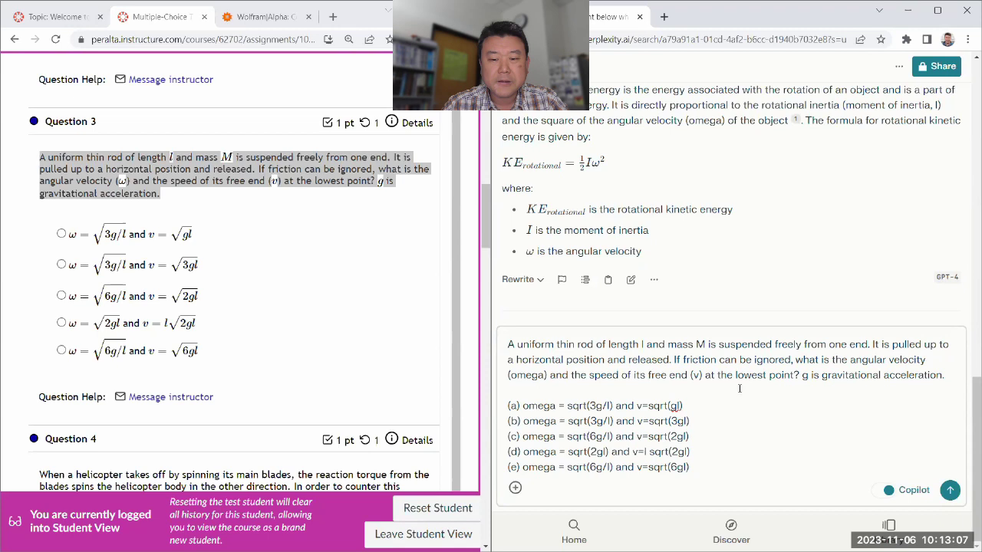
Step: Submit the rod problem to Copilot, skip its clarifying question, and read the option (b) answer
click(950, 492)
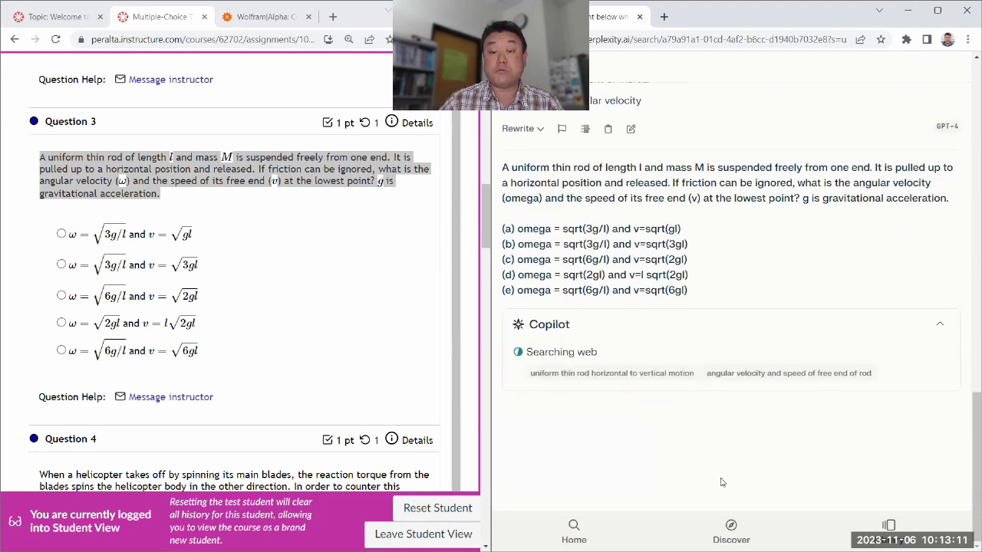
scroll(272, 301, down, 3)
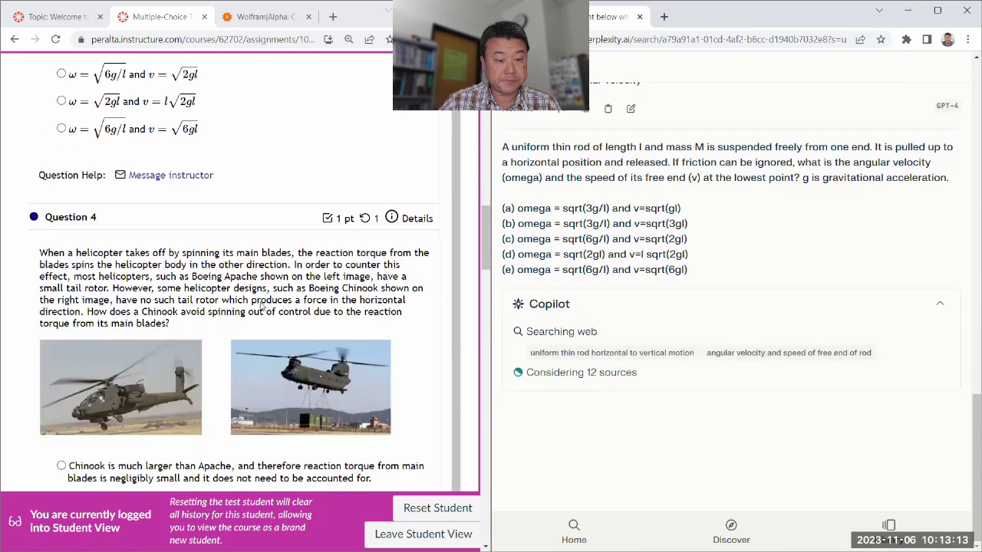
scroll(280, 301, up, 1)
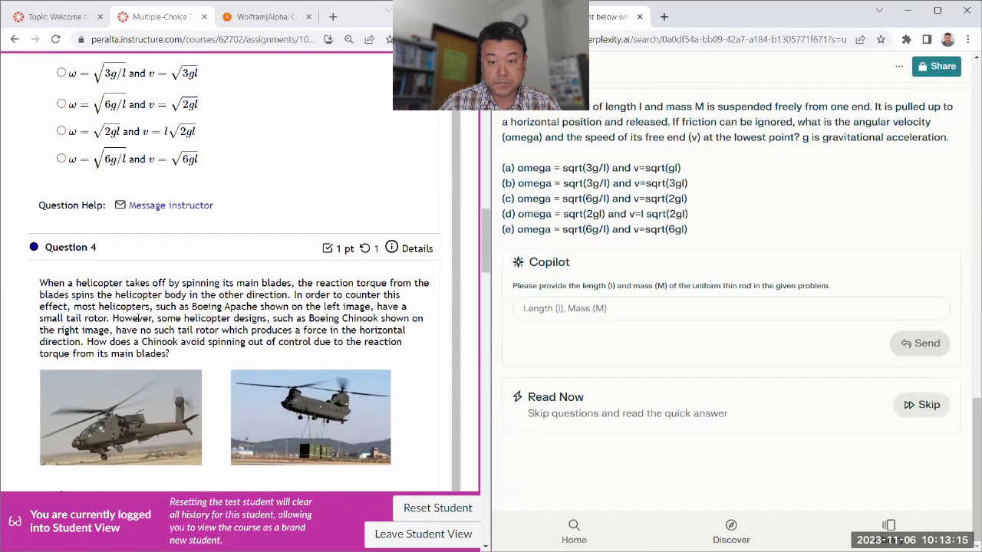
click(925, 345)
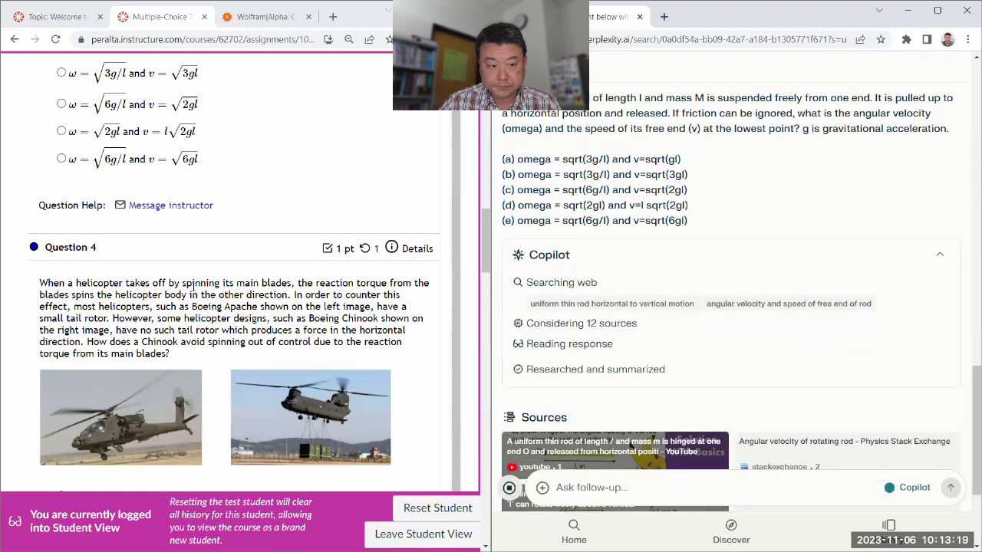
scroll(194, 288, down, 1)
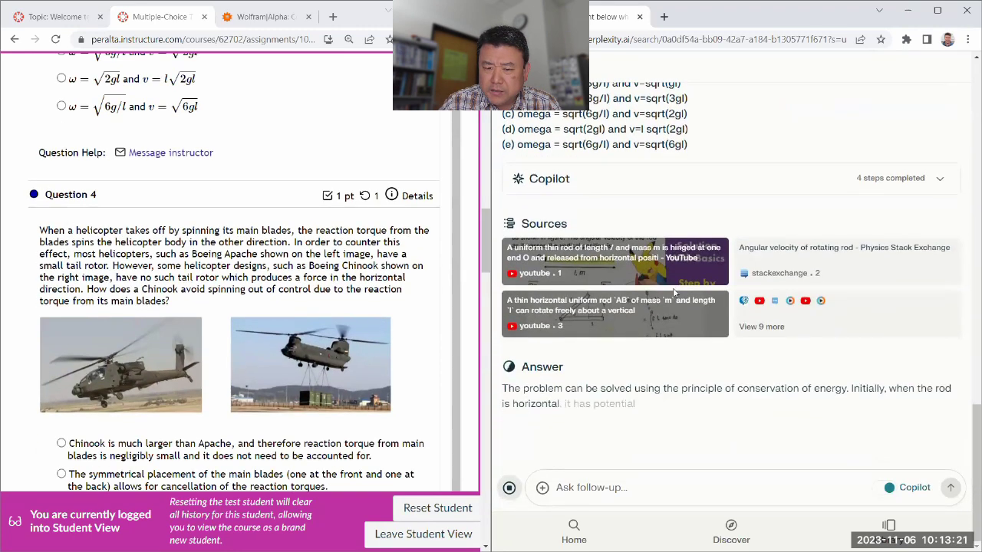
Step: Copy the Question 4 text from the Canvas quiz
drag(39, 229, 335, 264)
scroll(134, 265, down, 3)
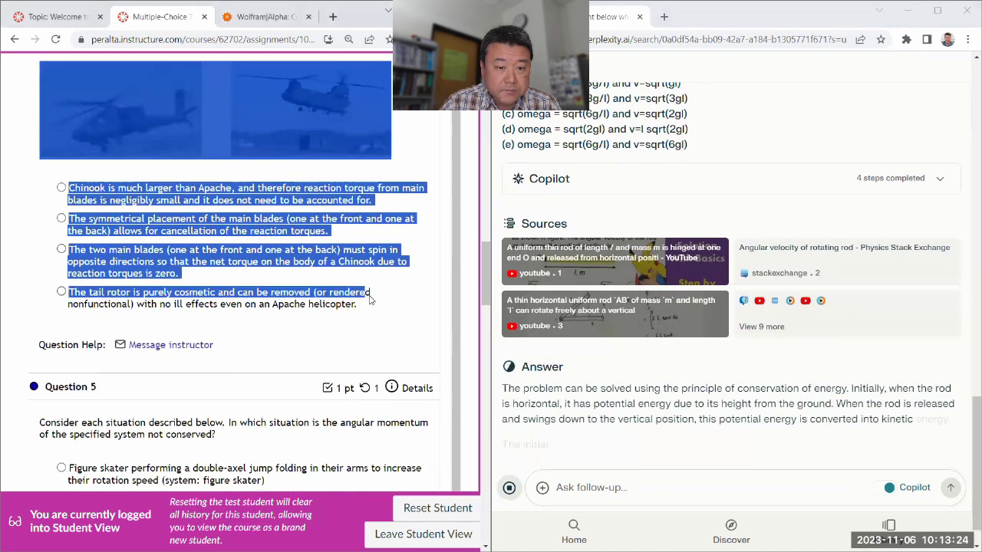
right_click(335, 264)
click(361, 274)
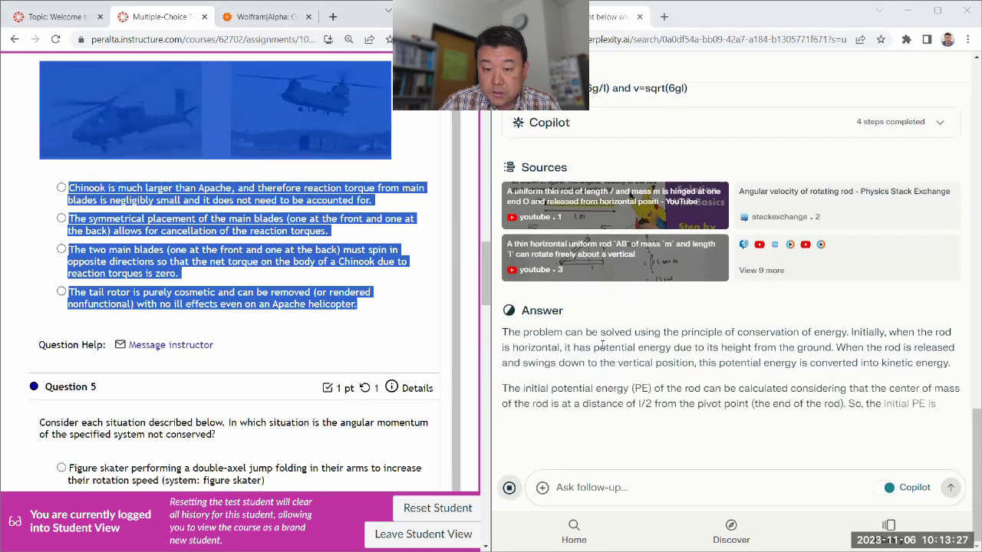
scroll(405, 170, up, 3)
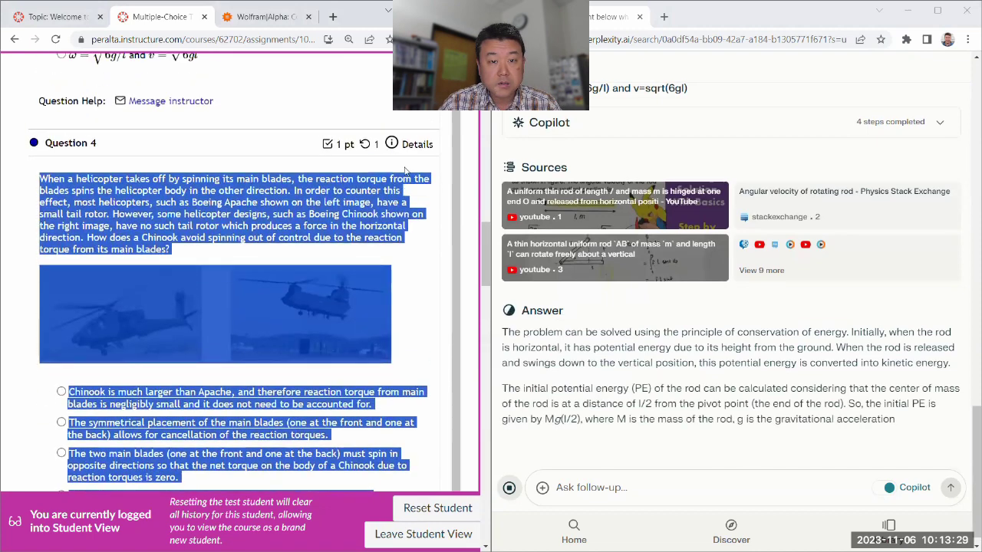
scroll(405, 170, up, 4)
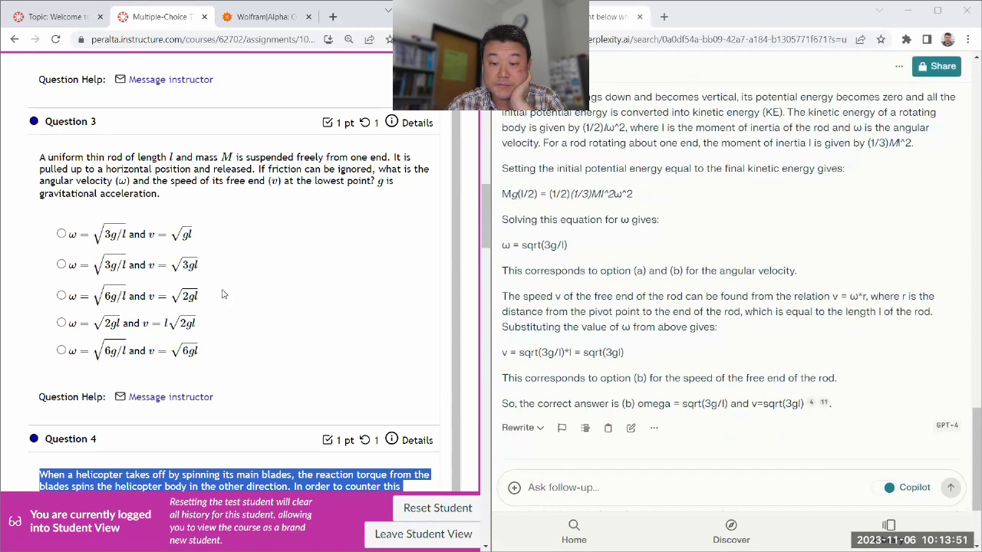
Step: Mark option (b) as the answer to Question 3
click(224, 164)
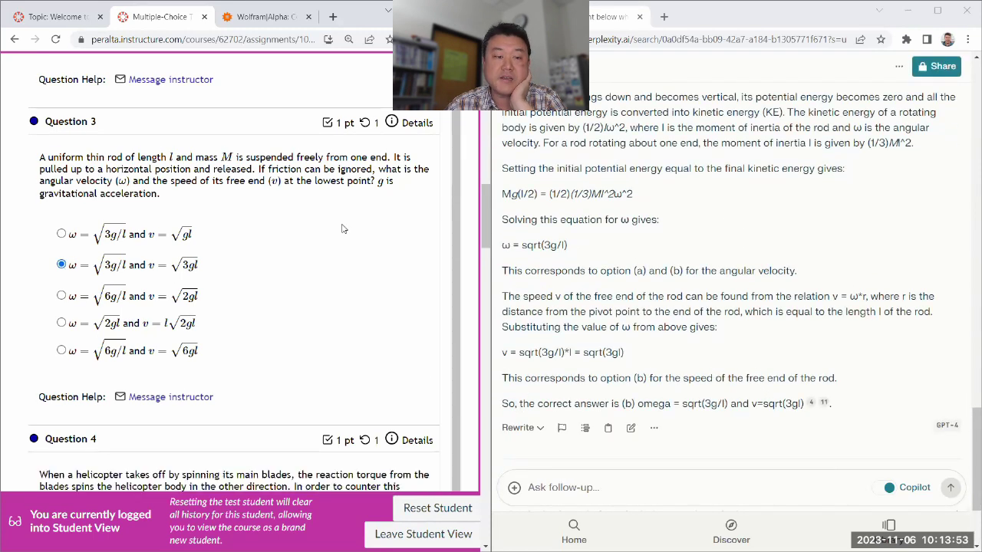
scroll(344, 230, down, 1)
scroll(639, 460, down, 2)
Step: Paste the helicopter question as a follow-up, label its choices (a)–(d), and submit
click(638, 478)
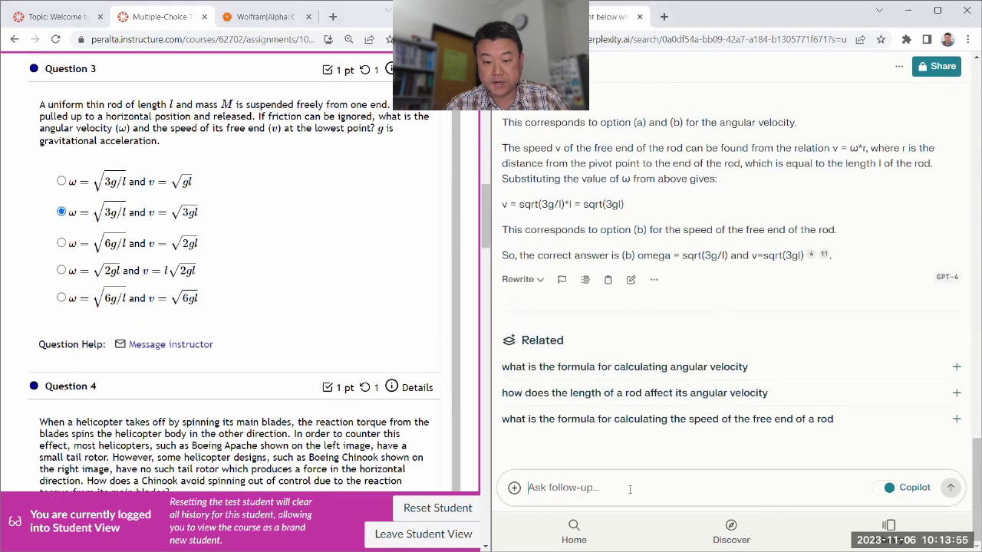
key(ctrl+v)
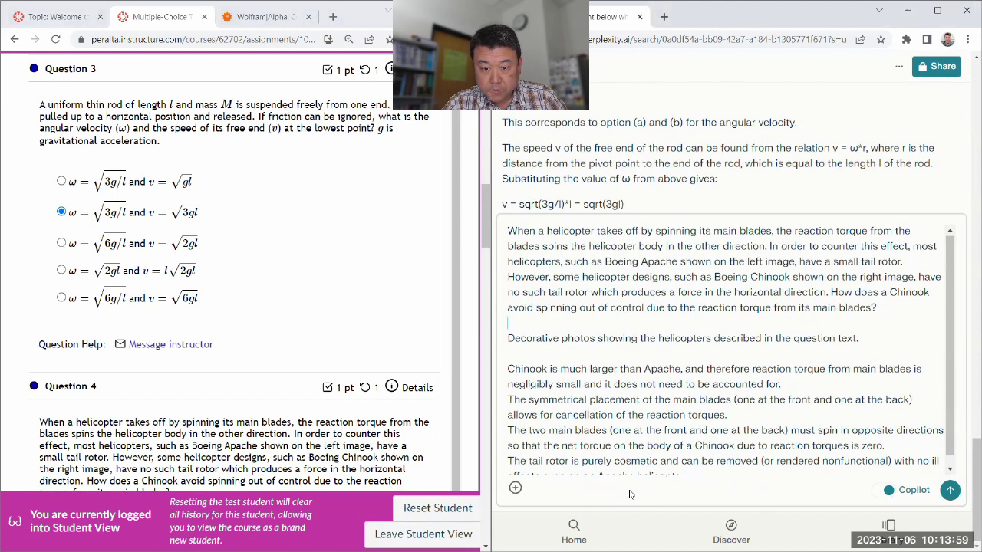
key(Down)
key(Down)
text((a) )
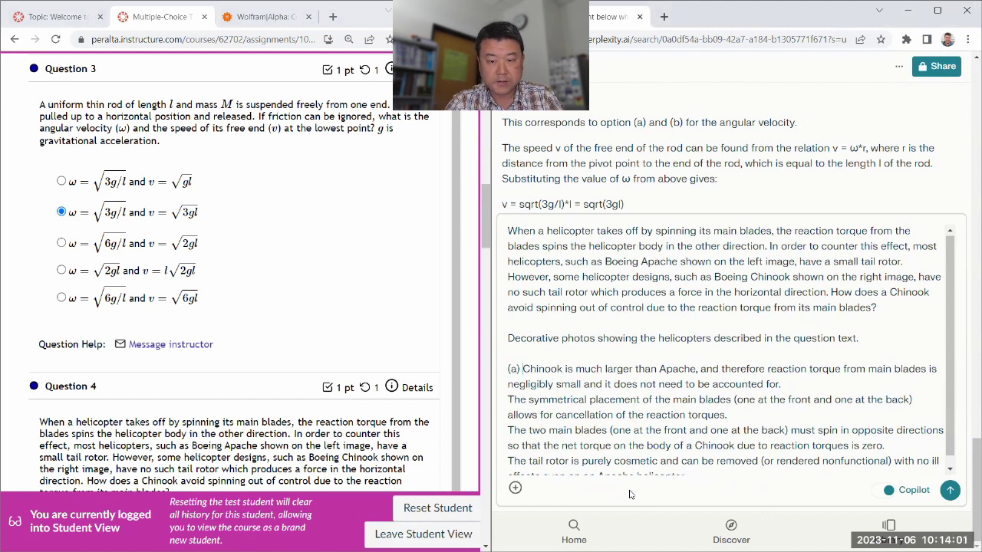
text((b) )
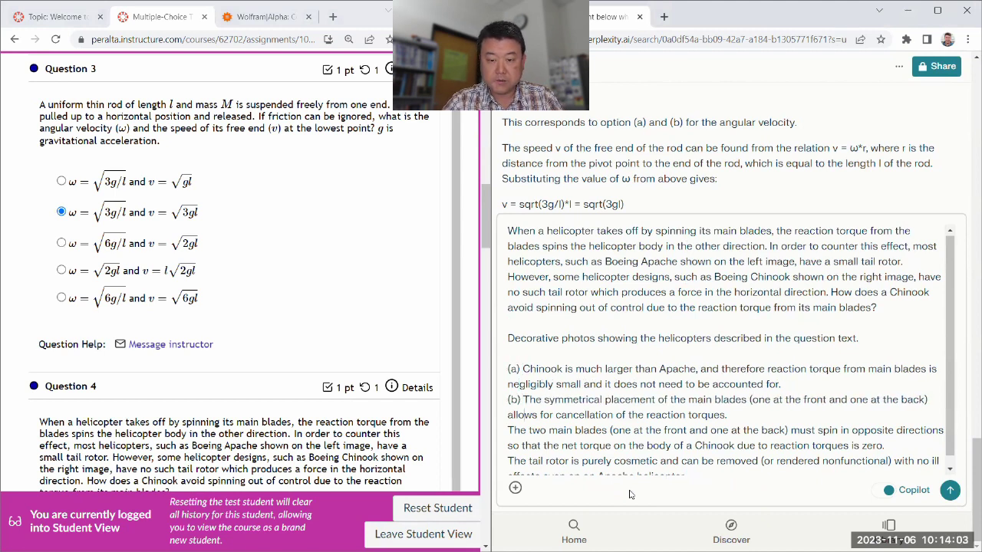
text((c) )
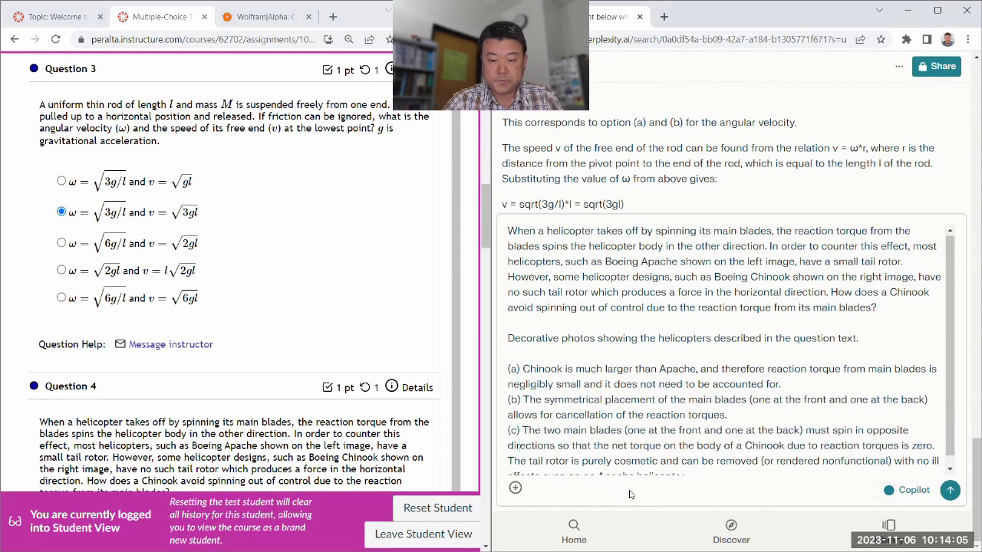
text((d))
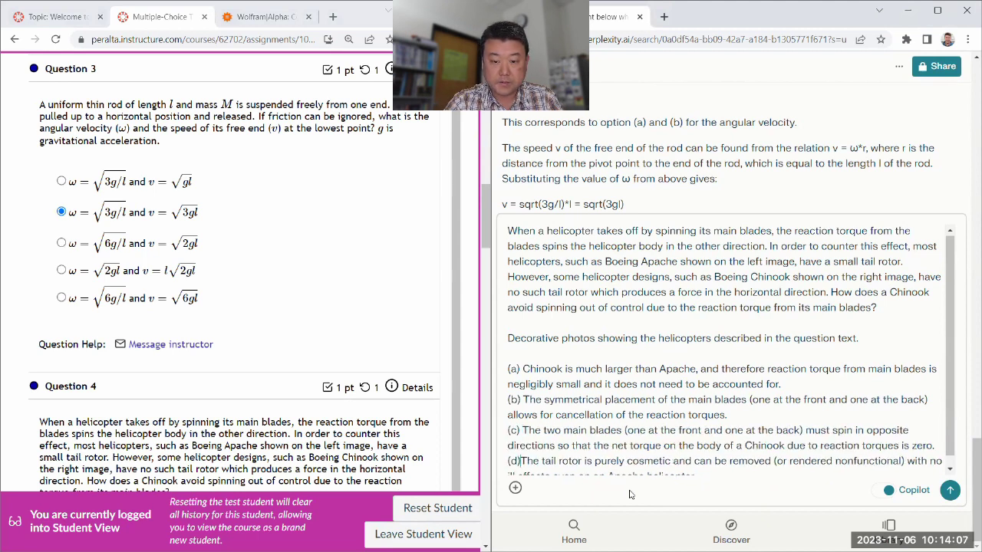
scroll(375, 366, down, 5)
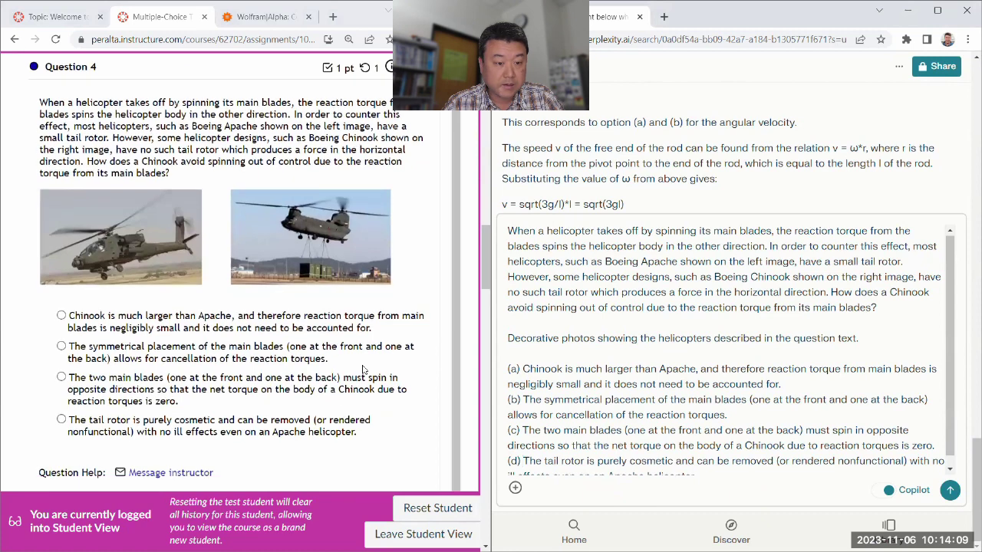
scroll(833, 440, down, 1)
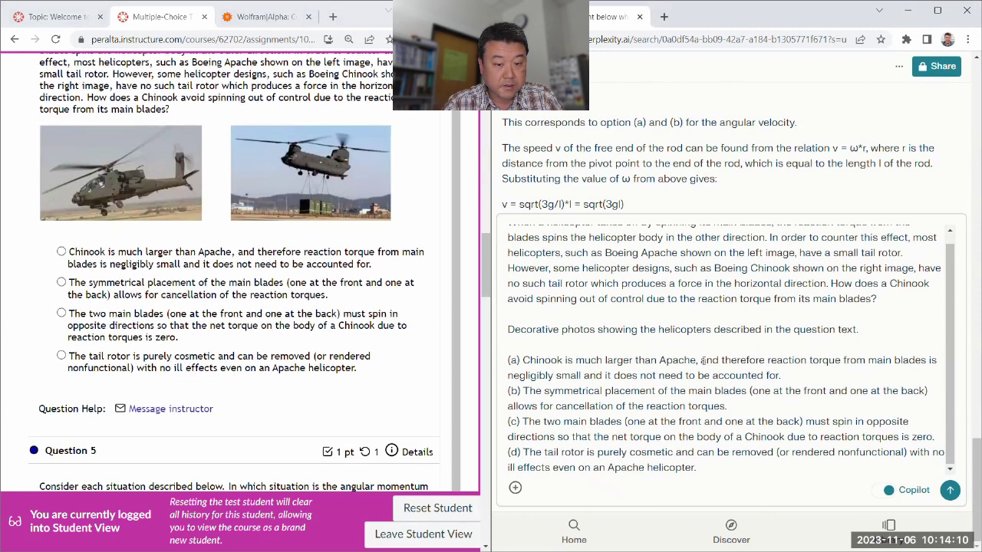
click(949, 490)
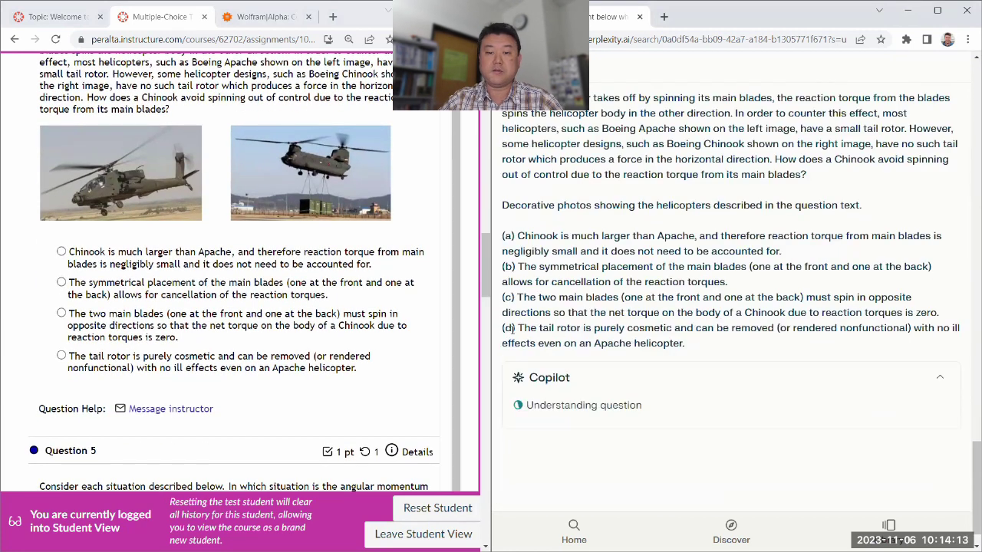
scroll(40, 169, down, 5)
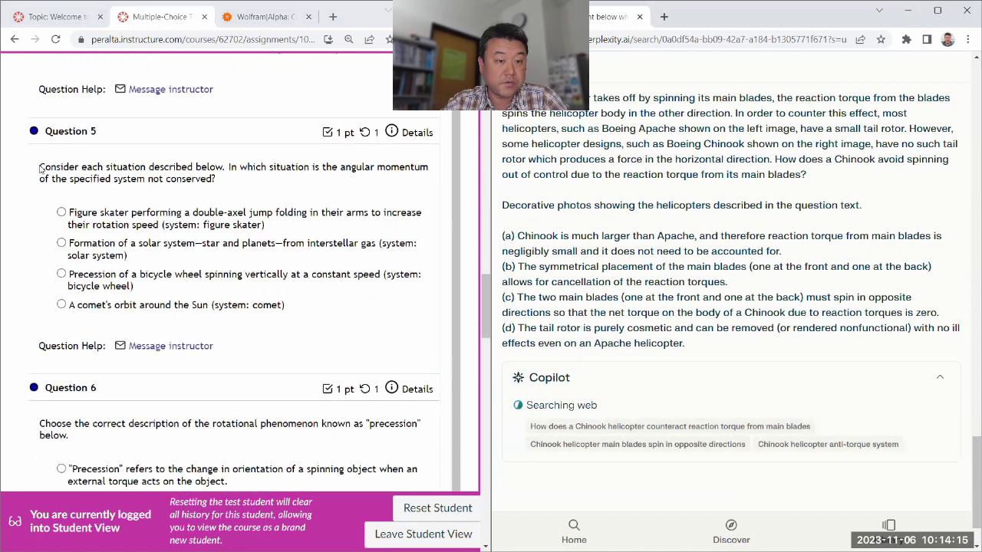
Step: Copy Question 5 and its answer choices while Copilot concludes option (c), counter-rotating blades
drag(41, 168, 288, 311)
key(ctrl+c)
right_click(208, 172)
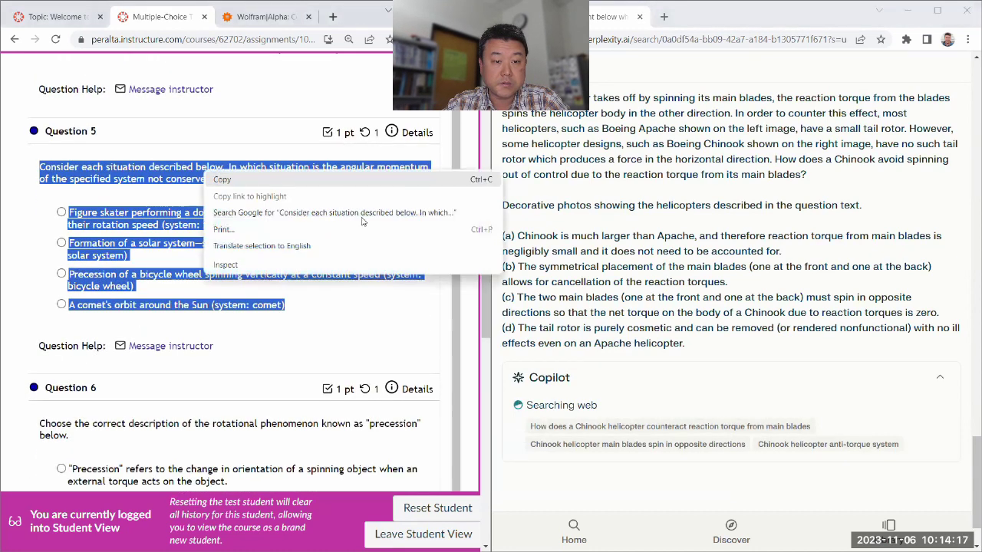
click(222, 179)
scroll(369, 315, down, 1)
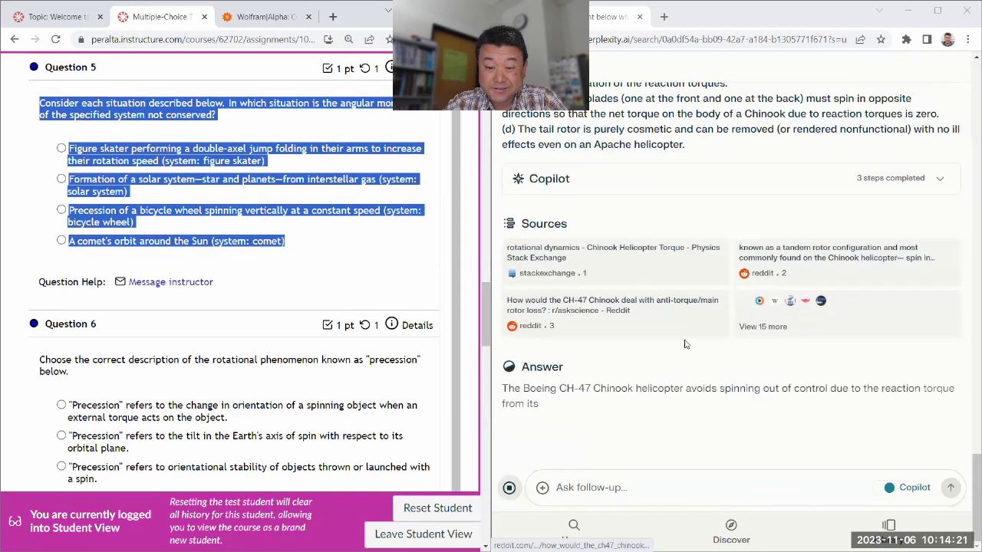
scroll(379, 306, up, 1)
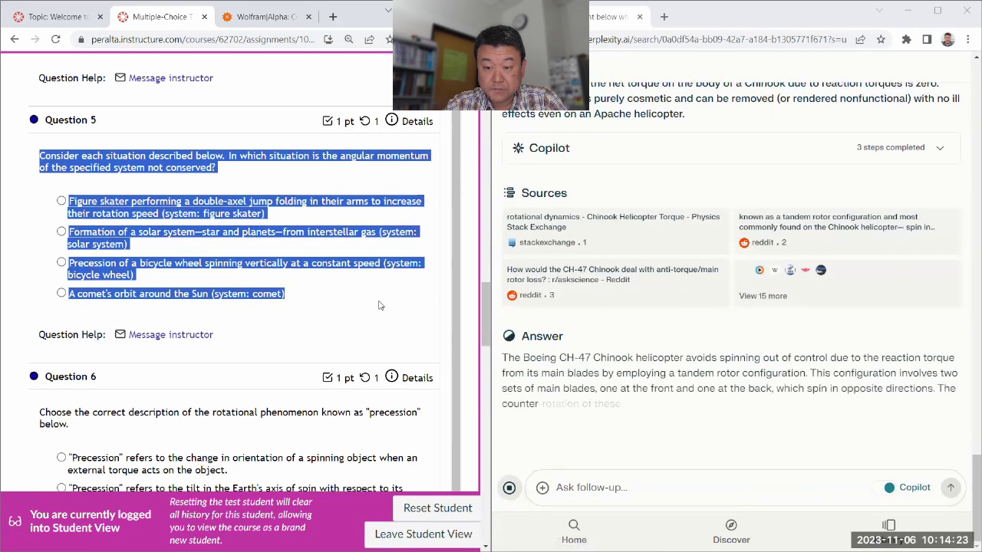
scroll(378, 305, up, 3)
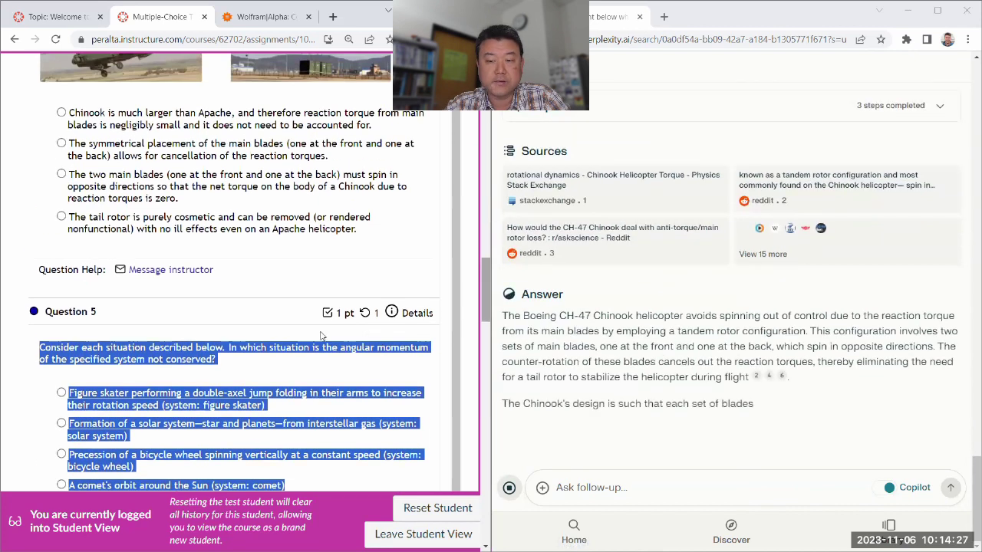
scroll(266, 300, up, 1)
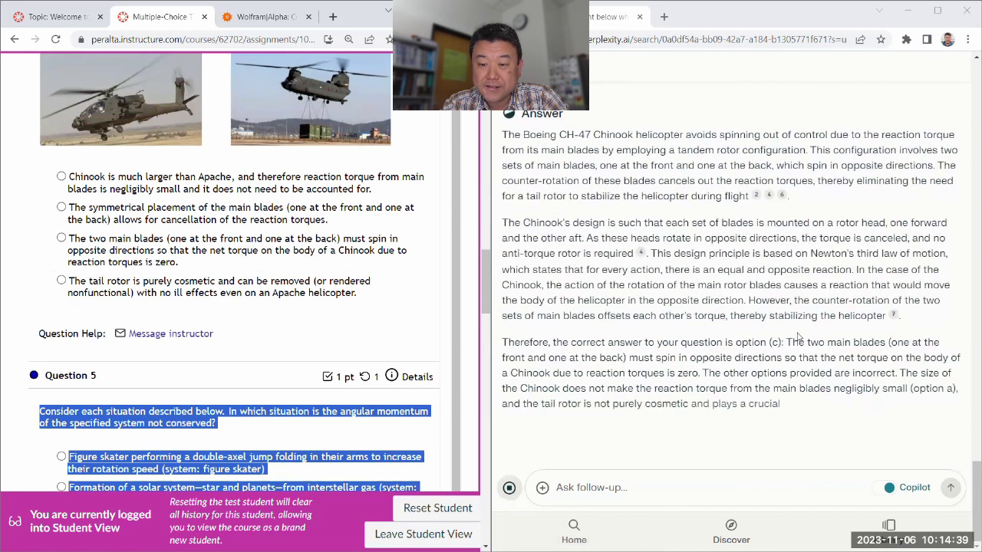
Step: Mark counter-rotating main blades for Question 4 and paste Question 5 into the follow-up box
click(61, 238)
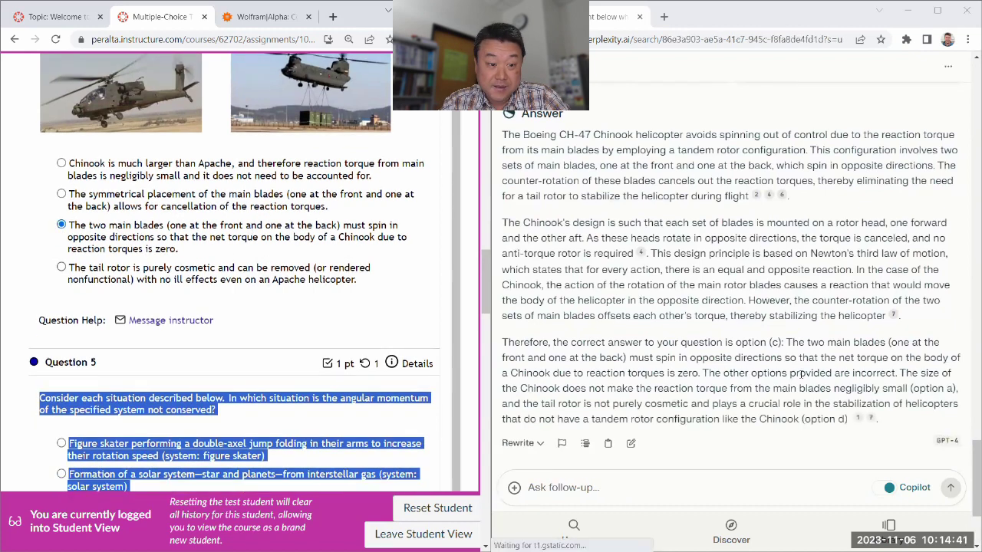
scroll(291, 303, down, 1)
click(641, 487)
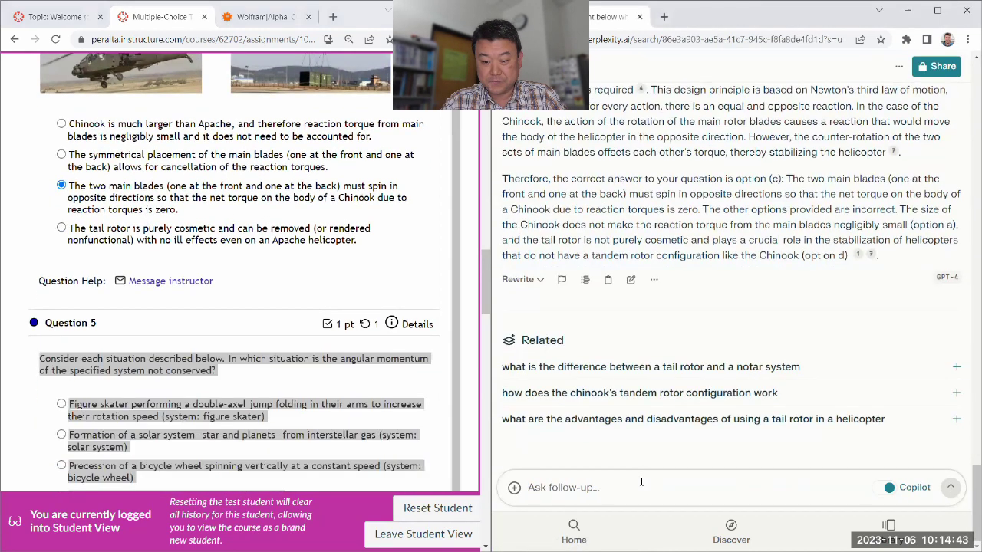
key(ctrl+v)
Step: Label Question 5's four situations (a) through (d) and submit it
scroll(258, 201, down, 2)
scroll(258, 201, down, 2)
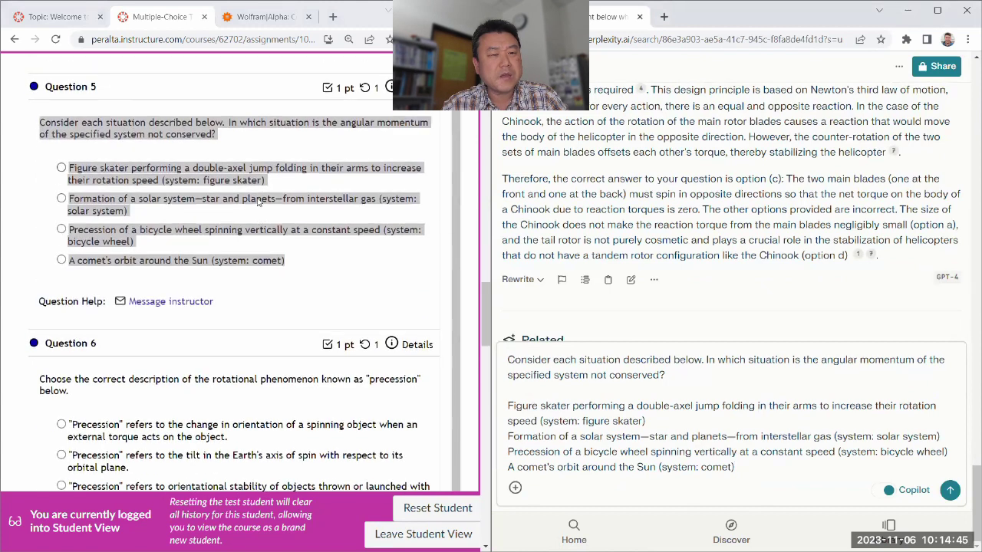
scroll(258, 230, up, 1)
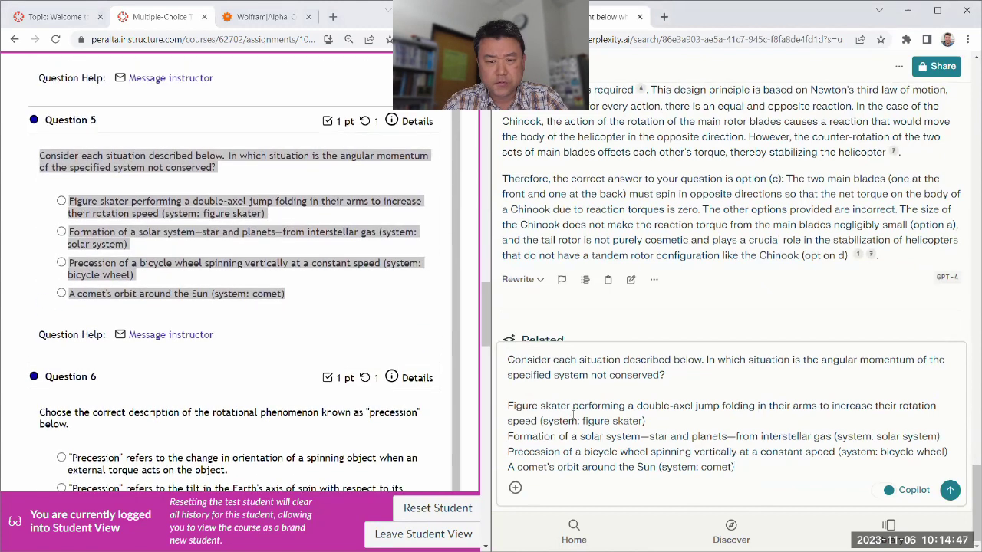
text((a) )
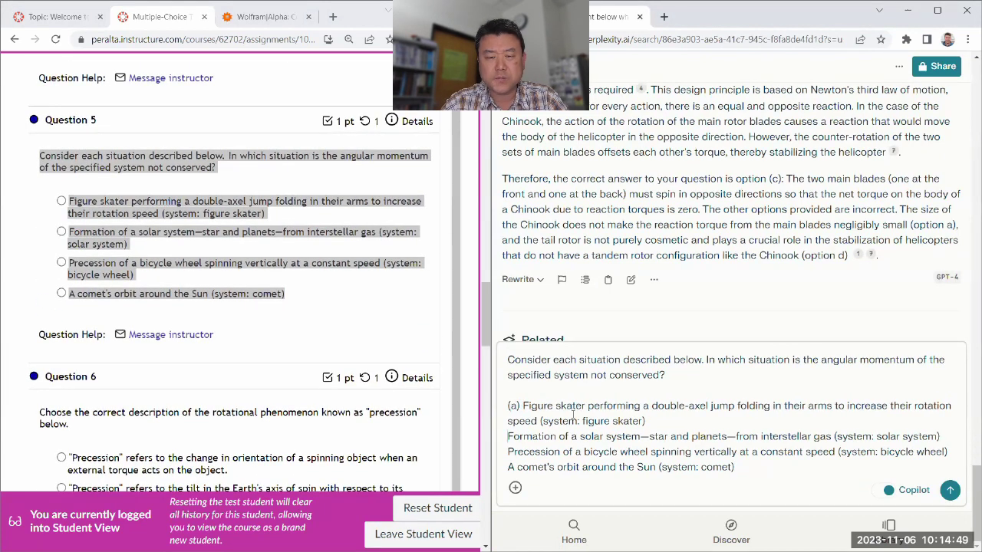
text((b) )
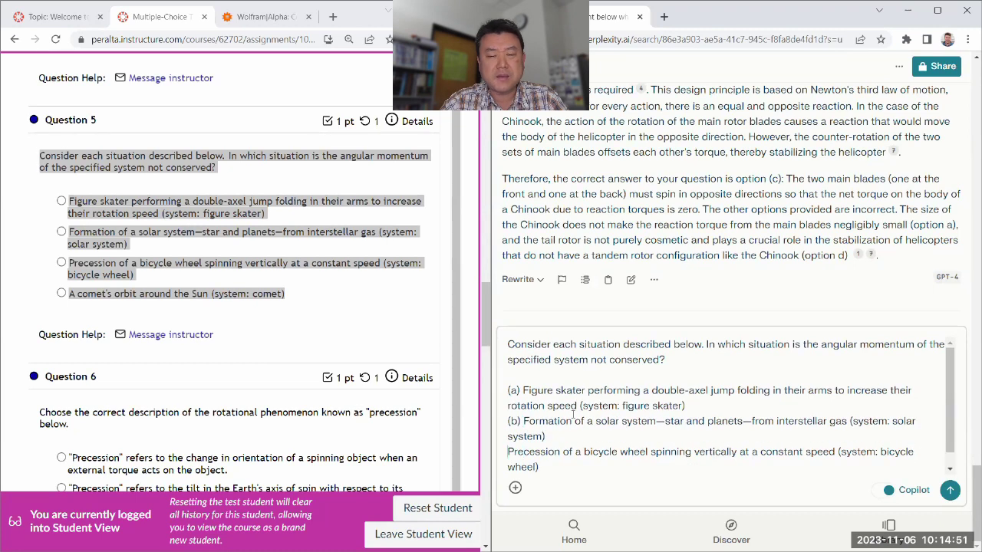
text((c) )
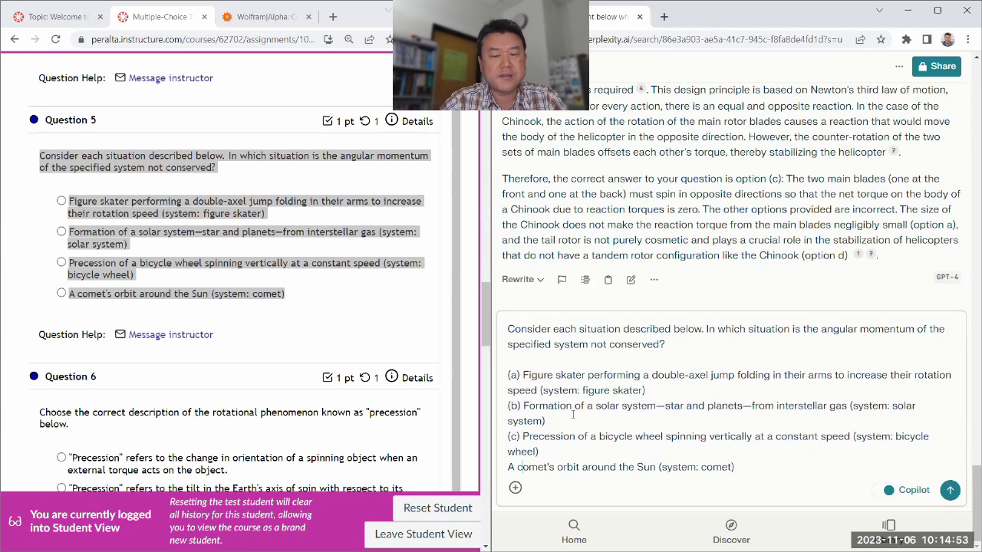
text((d))
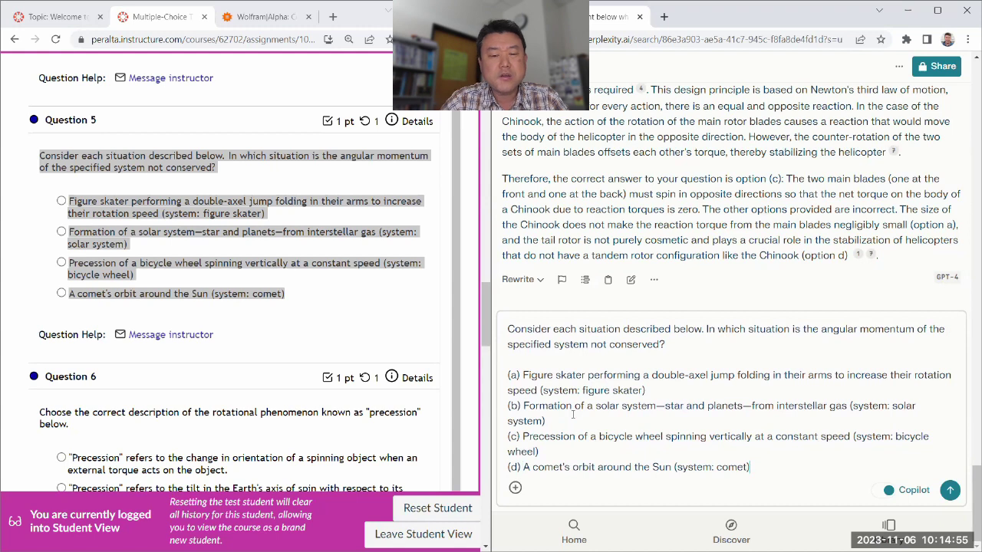
click(949, 490)
Step: Copy Question 6 and its four options from the Canvas quiz
click(292, 343)
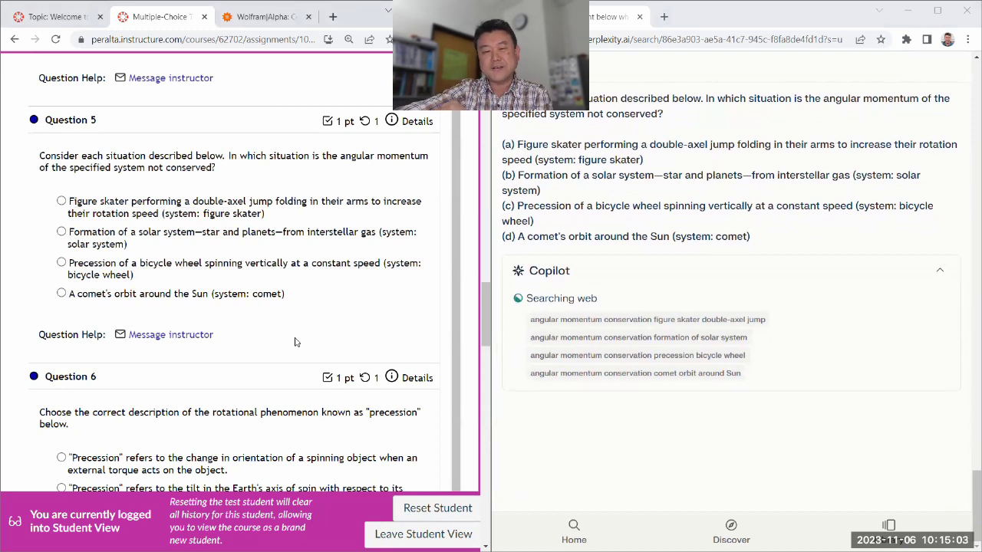
scroll(325, 301, down, 3)
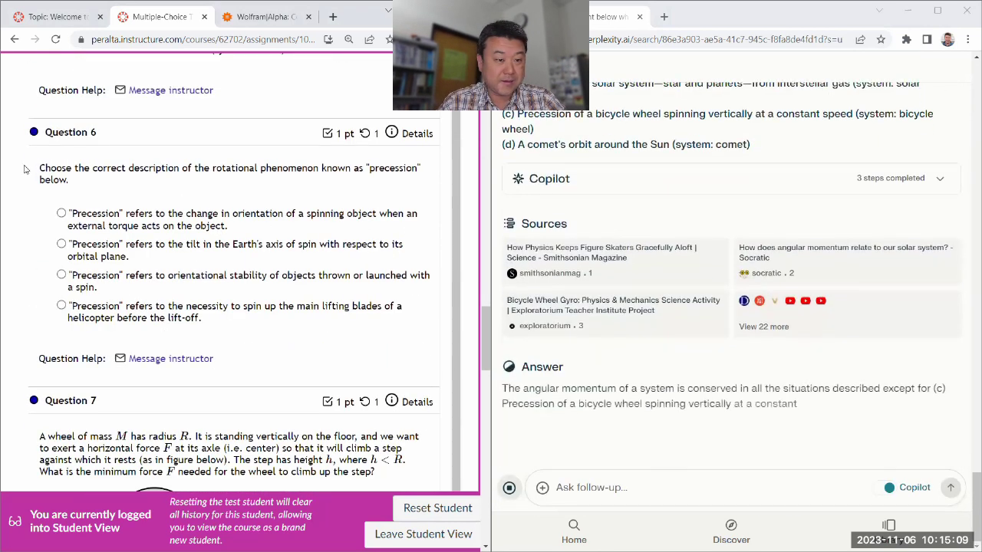
drag(36, 163, 215, 322)
key(ctrl+c)
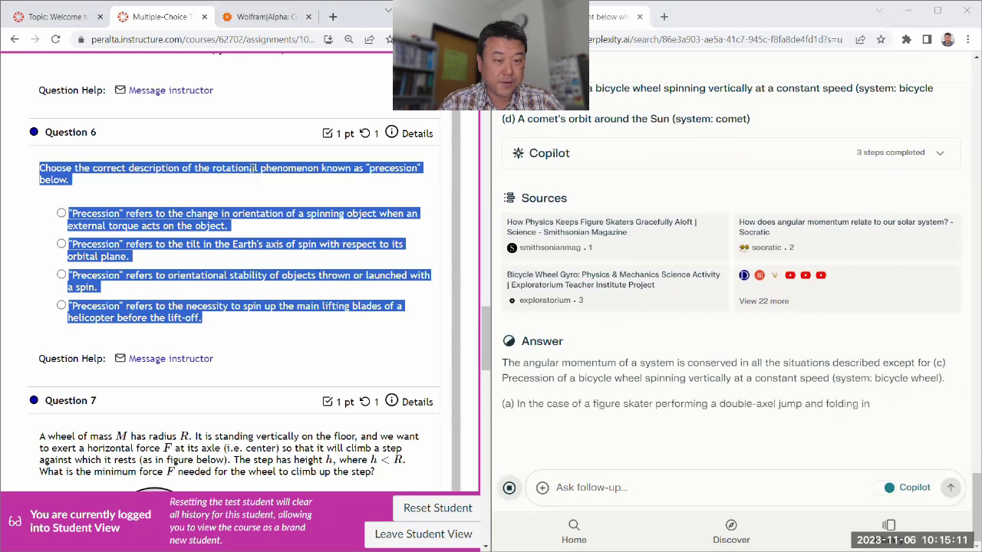
right_click(252, 182)
click(269, 190)
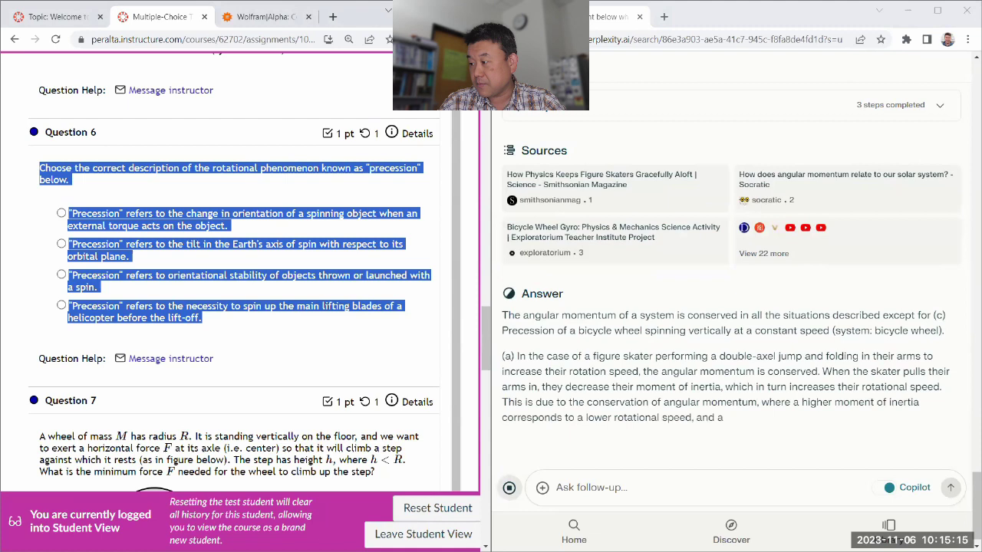
Step: Review Perplexity's answer naming (c), the precessing bicycle wheel, for Question 5
key(alt+Tab)
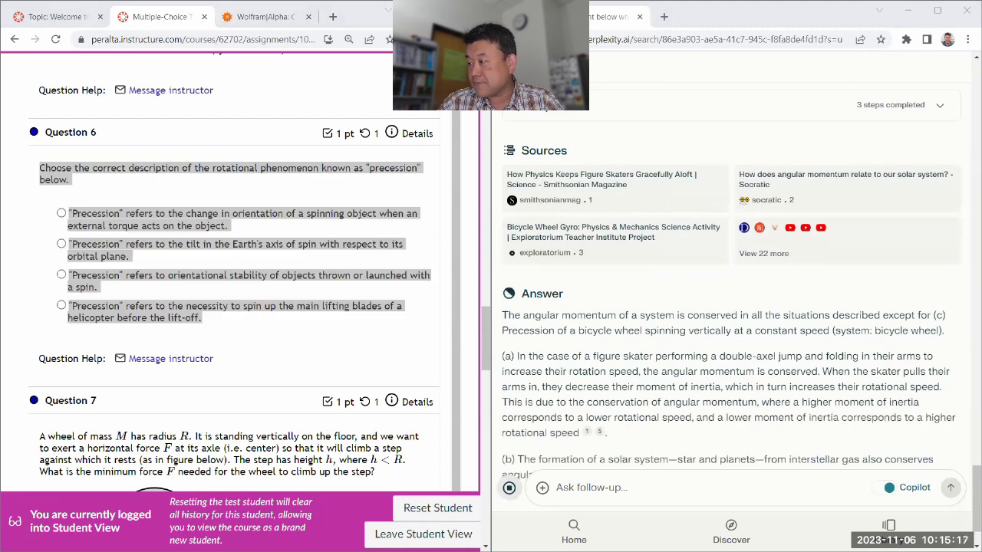
scroll(263, 217, up, 2)
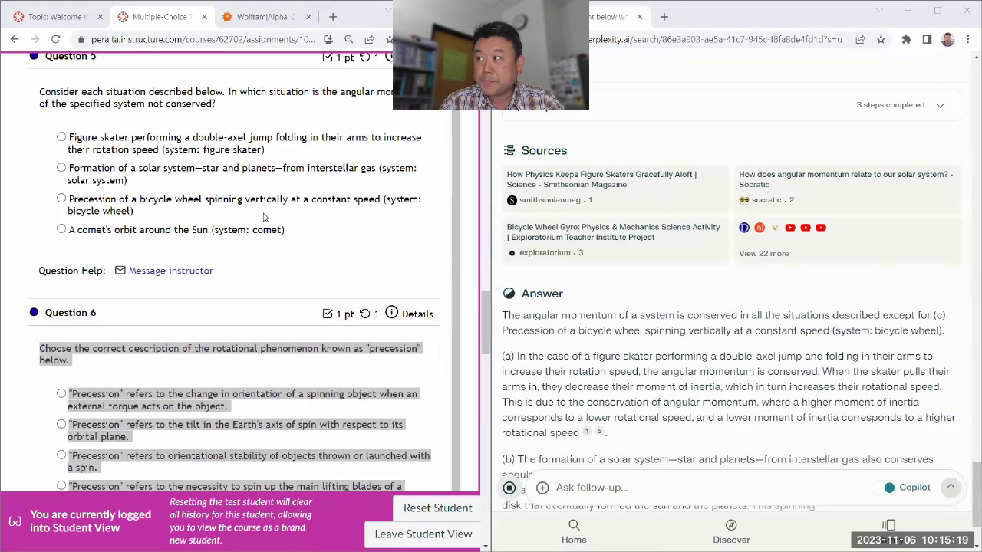
scroll(179, 224, up, 1)
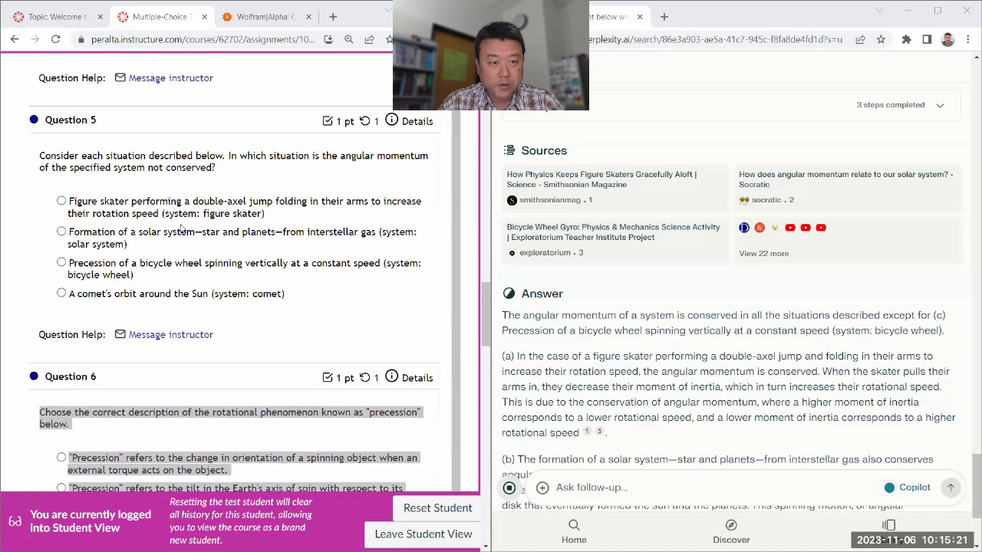
scroll(652, 268, down, 2)
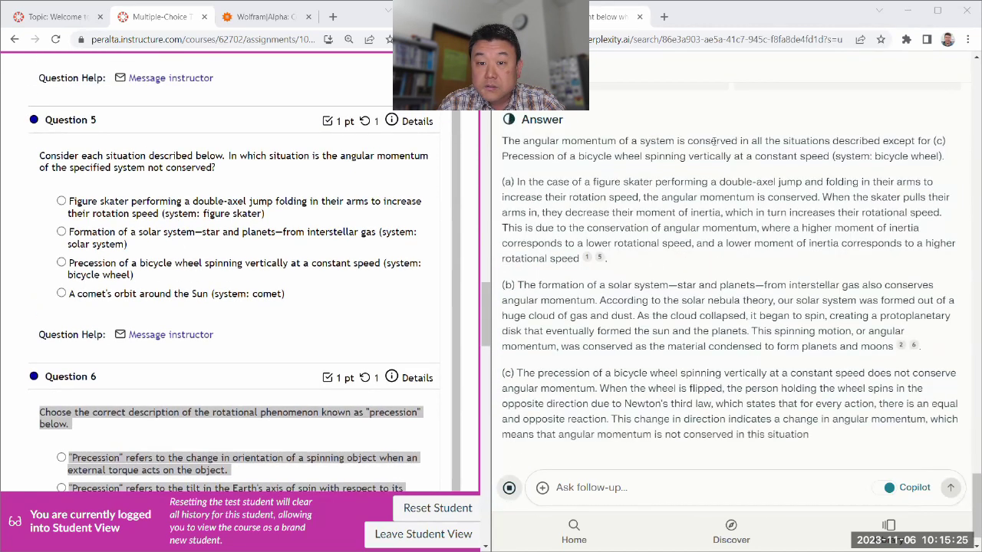
Step: Answer quiz Question 5 with the precessing bicycle wheel option
click(85, 275)
scroll(148, 151, up, 1)
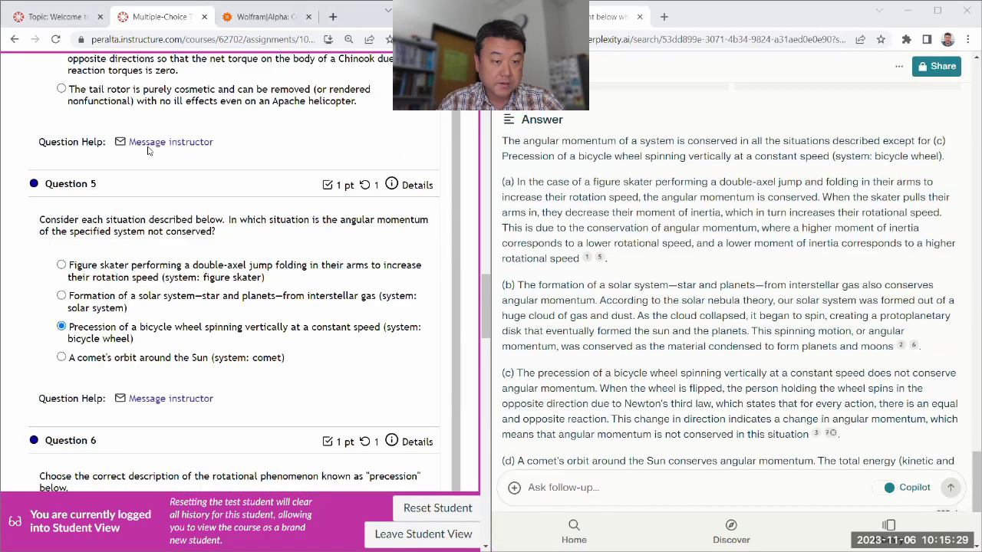
scroll(148, 151, down, 5)
scroll(725, 335, down, 3)
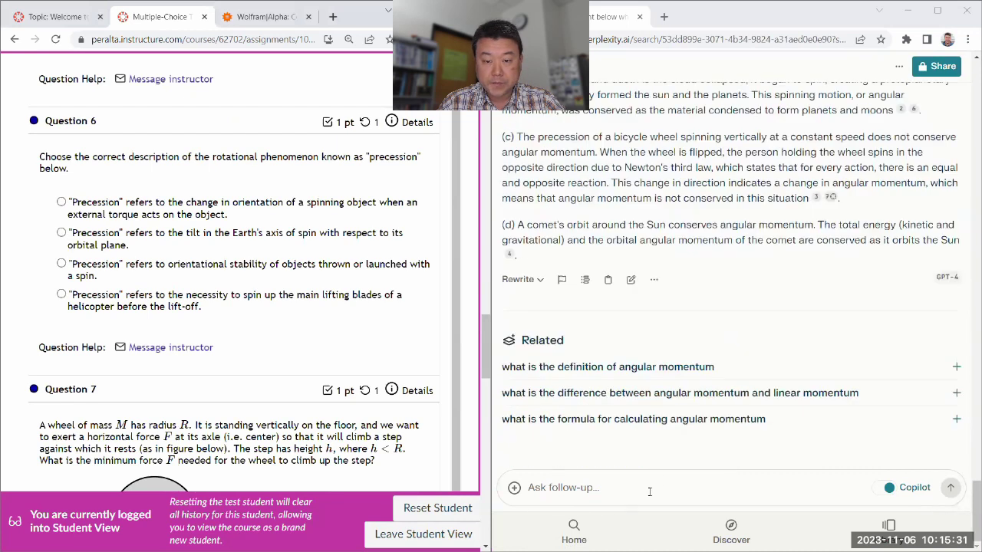
Step: Paste Question 6 into the follow-up box and label its options (a) to (d)
click(649, 492)
key(ctrl+v)
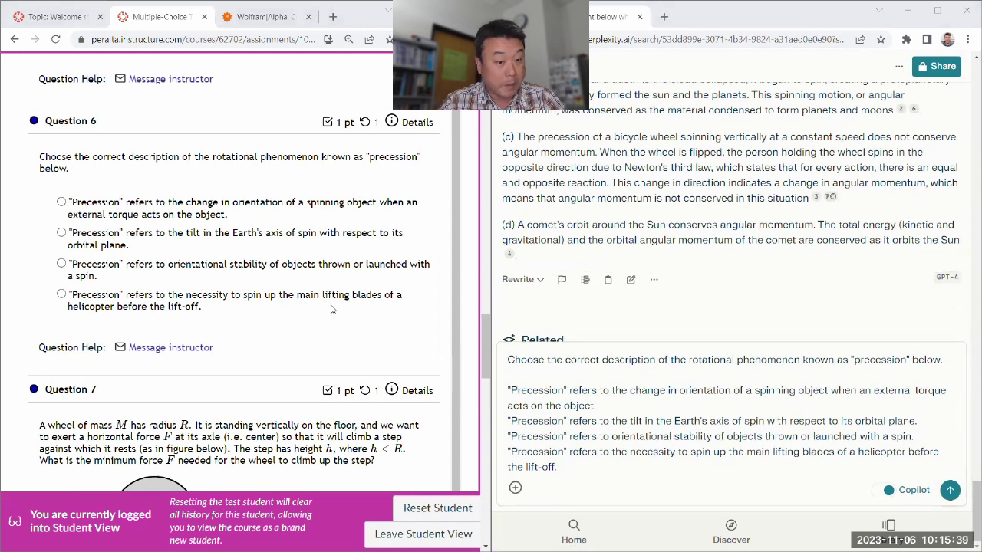
click(587, 391)
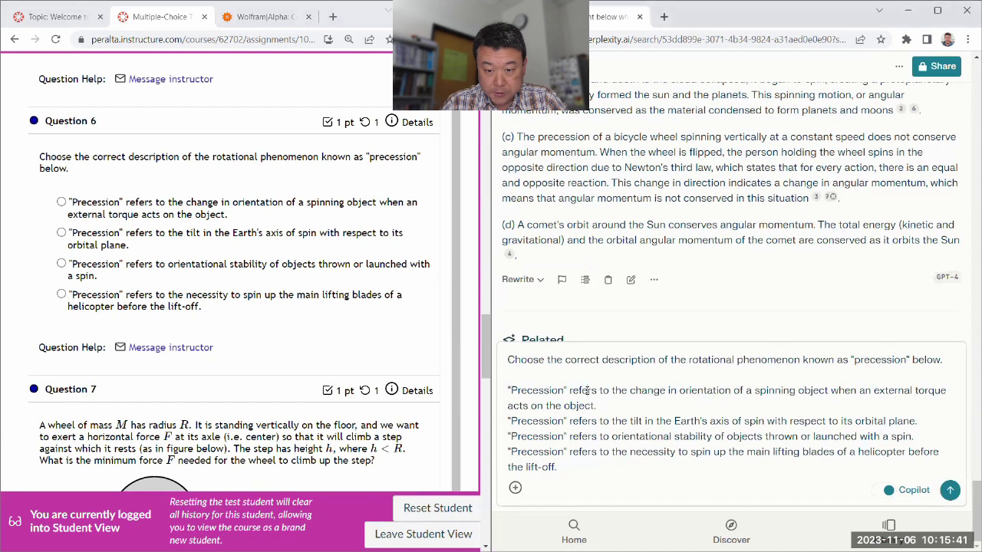
text((a) )
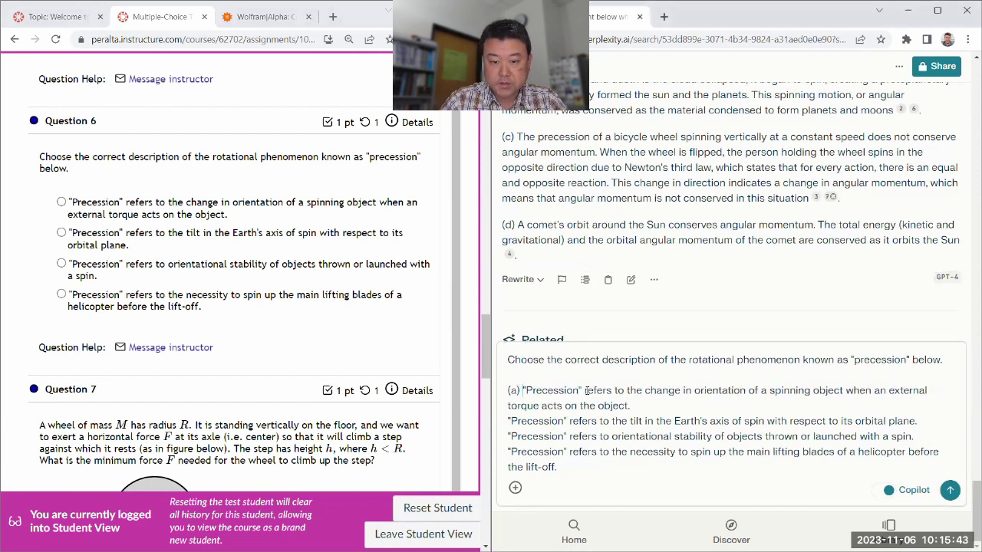
text((b) )
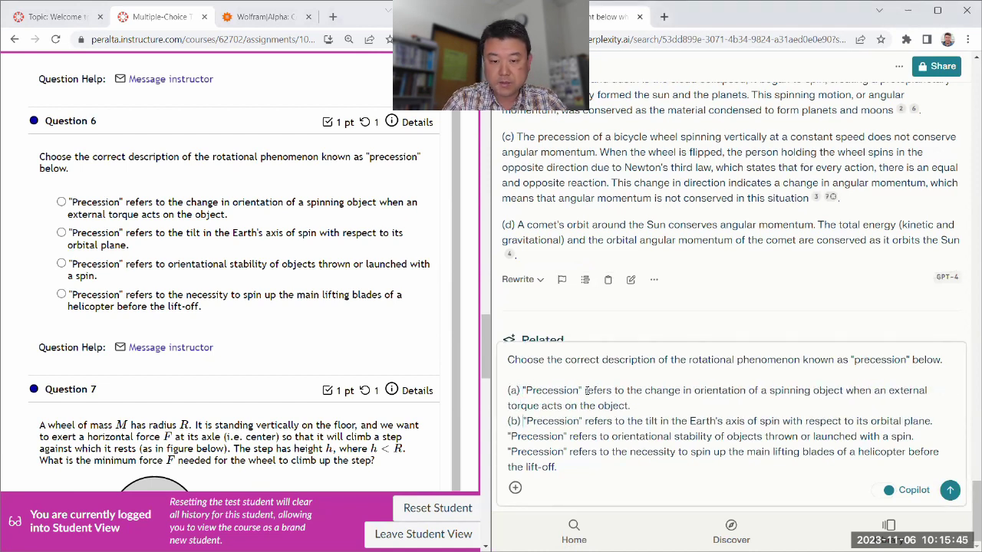
text((c) )
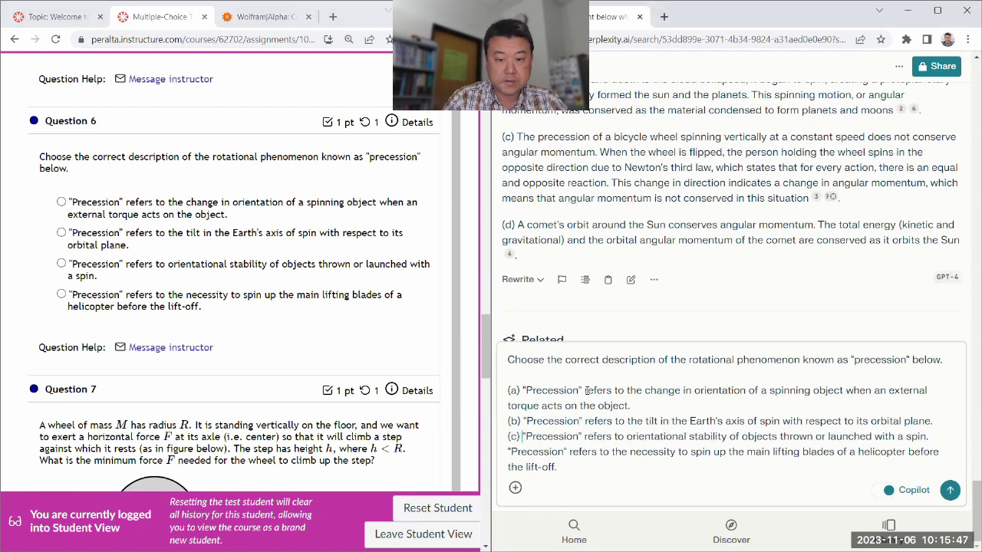
text((d))
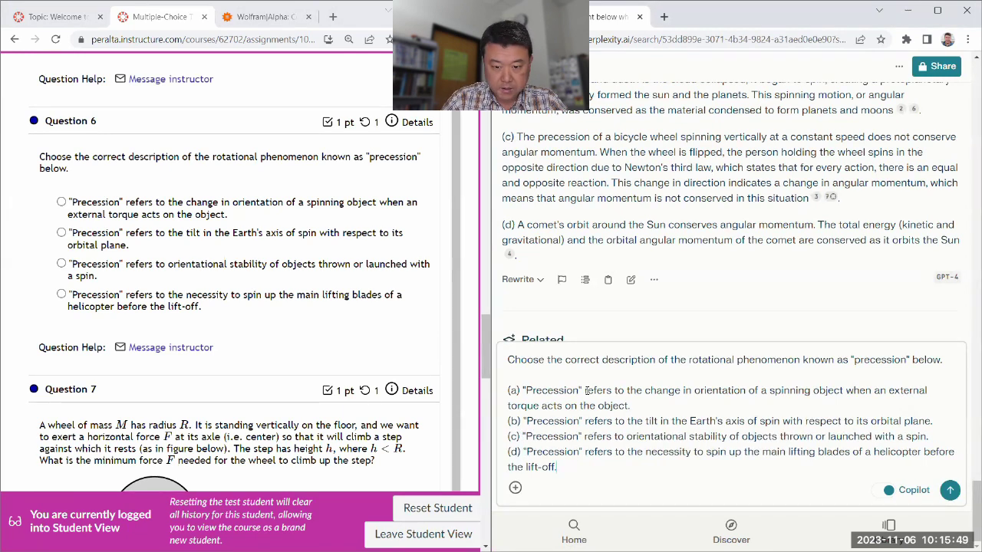
Step: Submit the labelled Question 6 and skip Copilot's clarifying question to get its answer
click(950, 490)
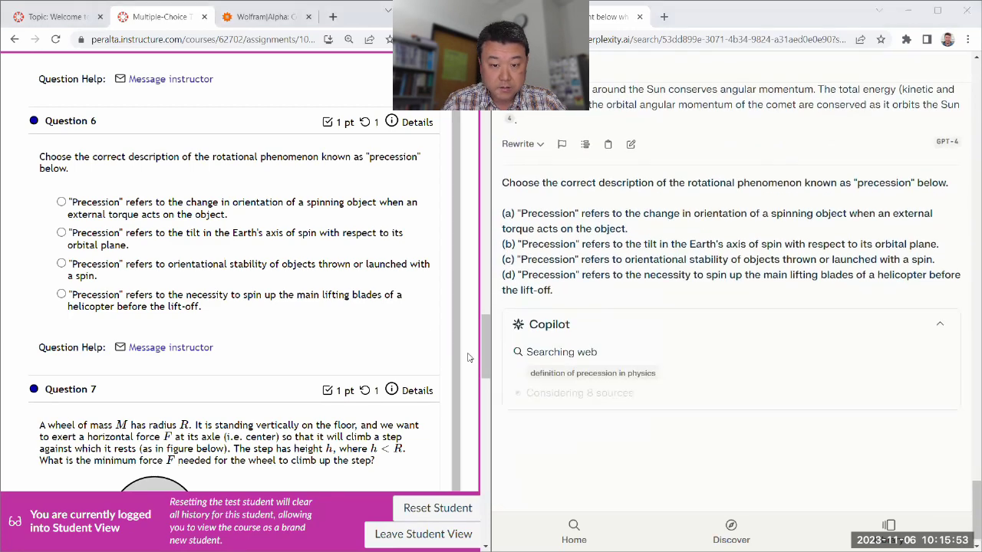
scroll(468, 358, up, 20)
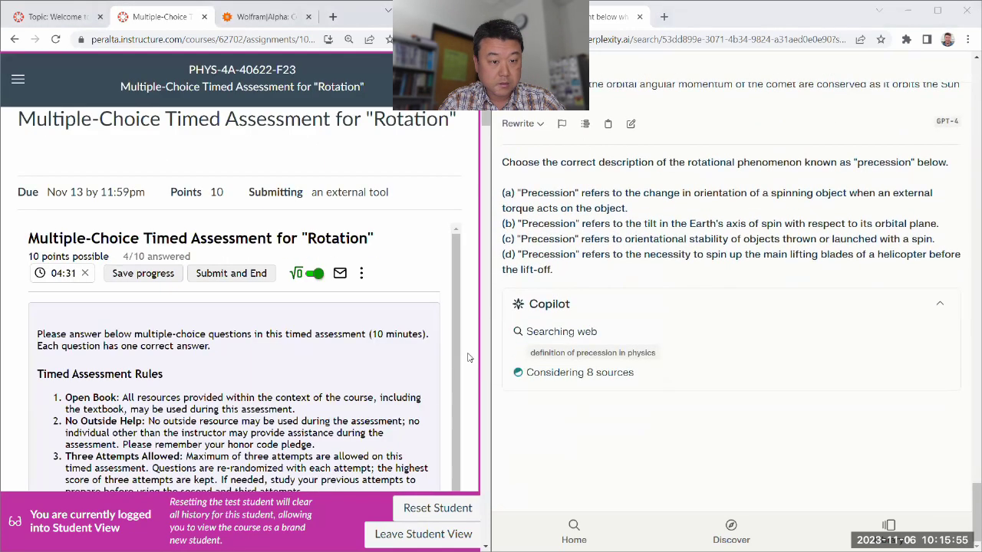
scroll(468, 358, down, 15)
scroll(467, 358, down, 10)
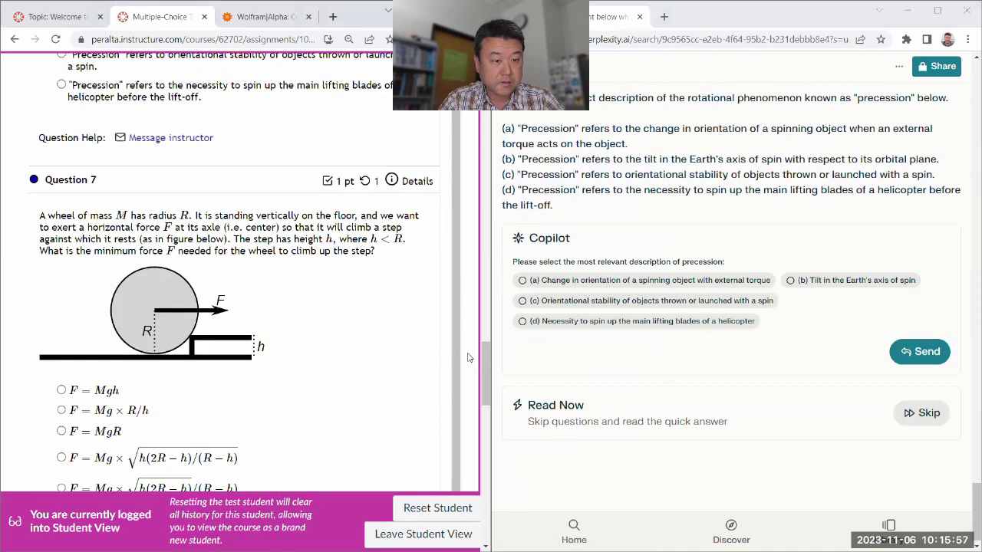
scroll(468, 357, up, 3)
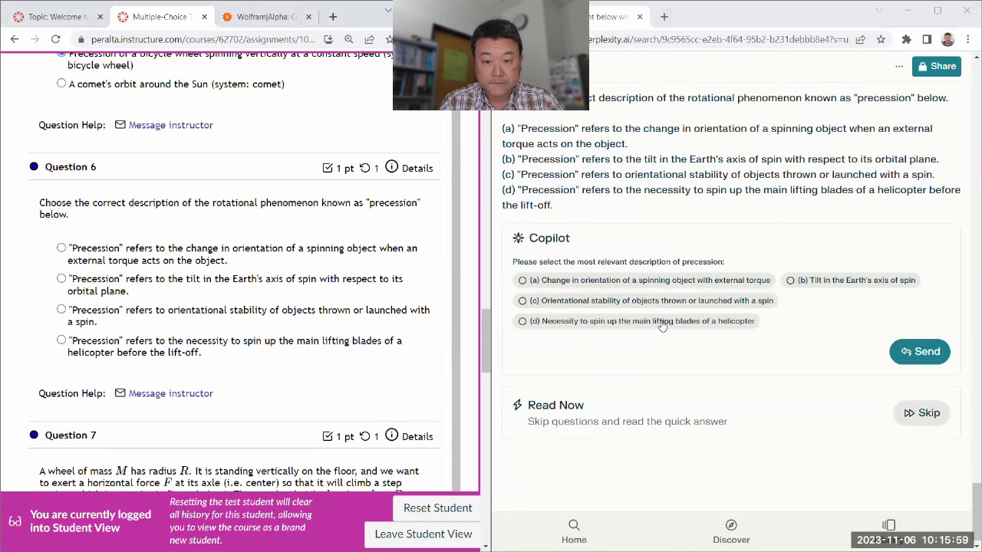
click(931, 413)
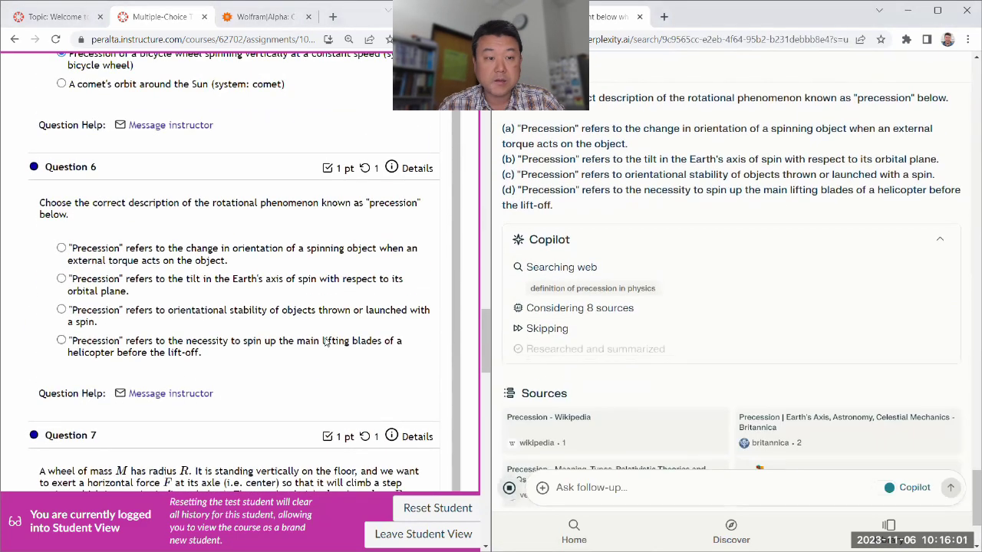
Step: Copy Question 7's text and figure from the quiz
scroll(263, 364, down, 4)
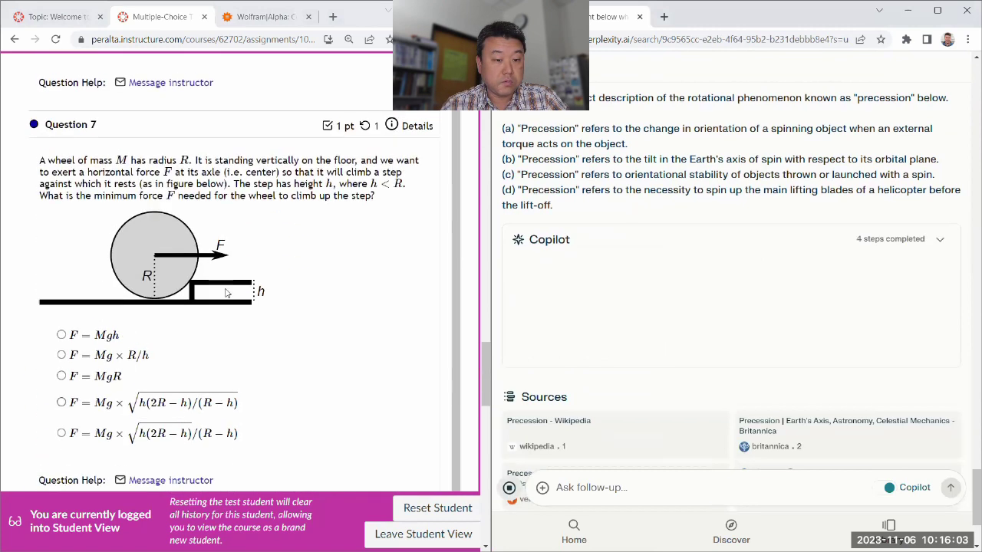
drag(36, 162, 269, 227)
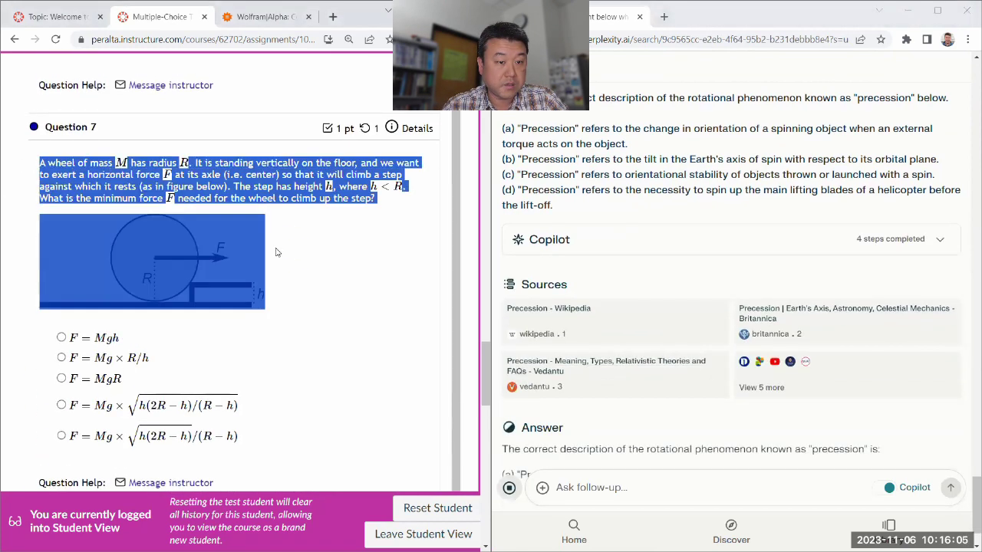
right_click(265, 193)
click(277, 198)
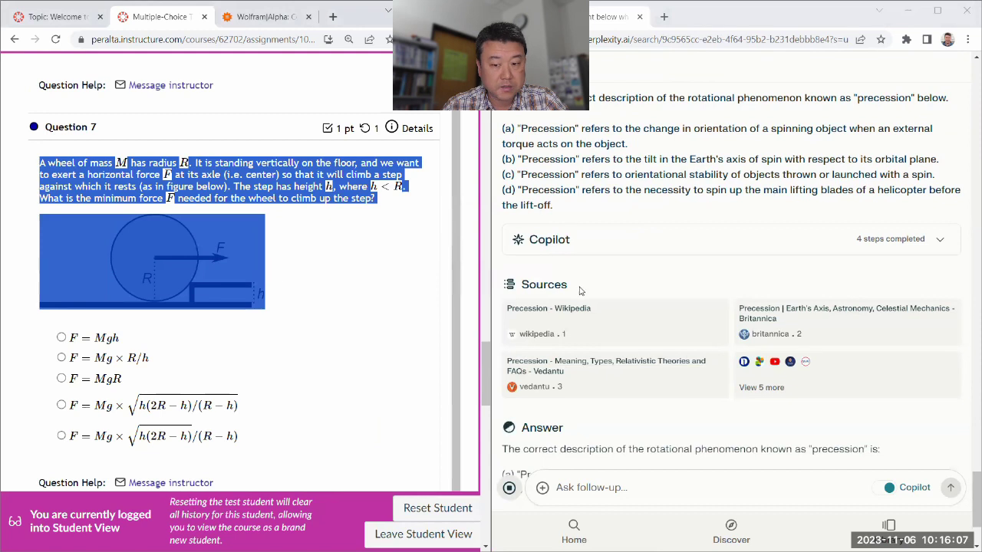
scroll(612, 294, up, 2)
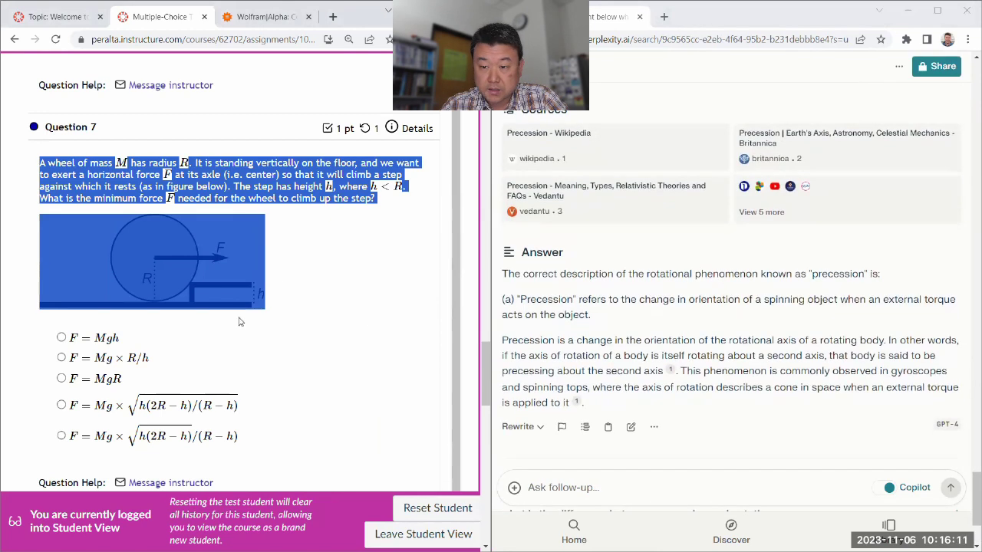
scroll(239, 322, up, 3)
Step: Answer Question 6 with the first precession description, orientation change under external torque
click(61, 184)
scroll(402, 311, down, 1)
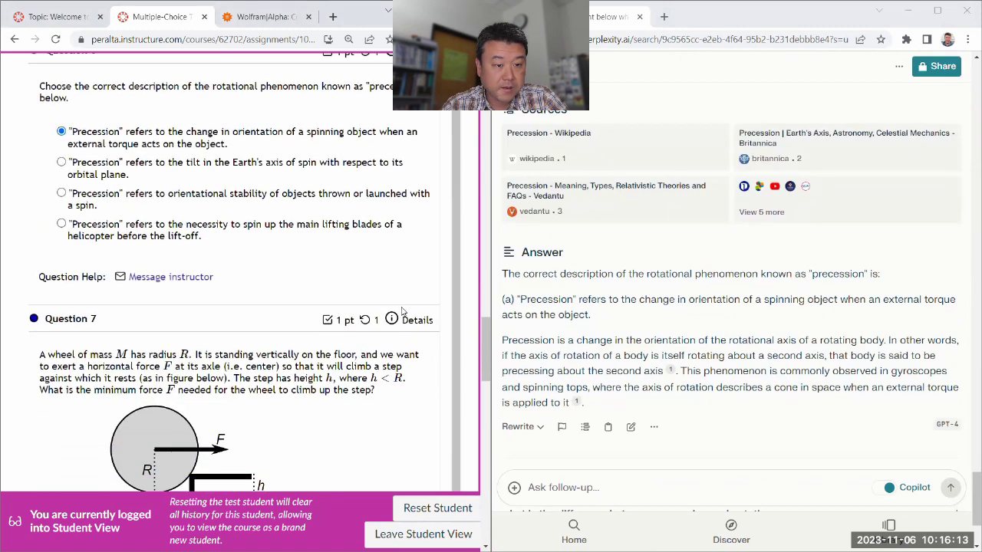
scroll(402, 311, down, 3)
scroll(402, 311, up, 1)
scroll(601, 483, down, 2)
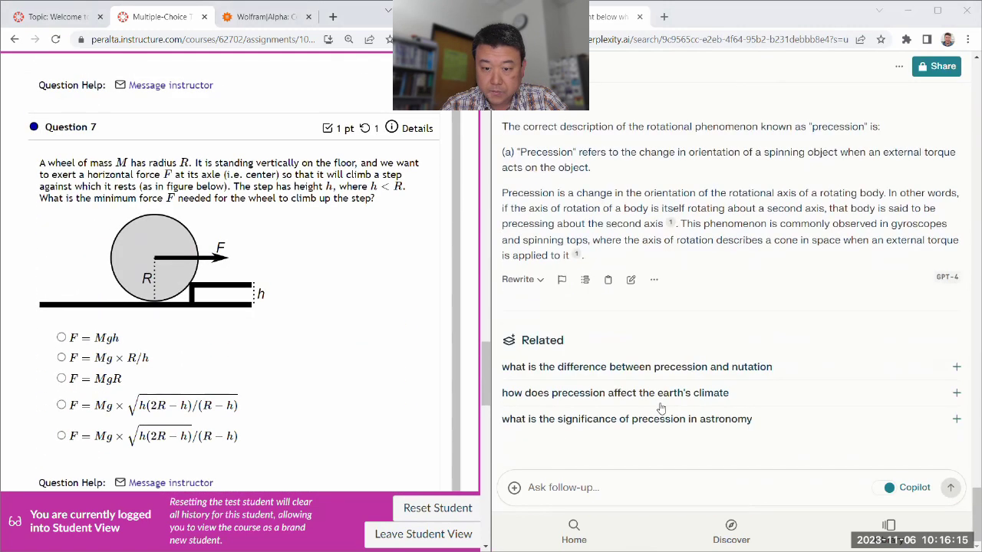
Step: Paste Question 7 as a follow-up and restore the missing M and R symbols
click(600, 483)
key(ctrl+v)
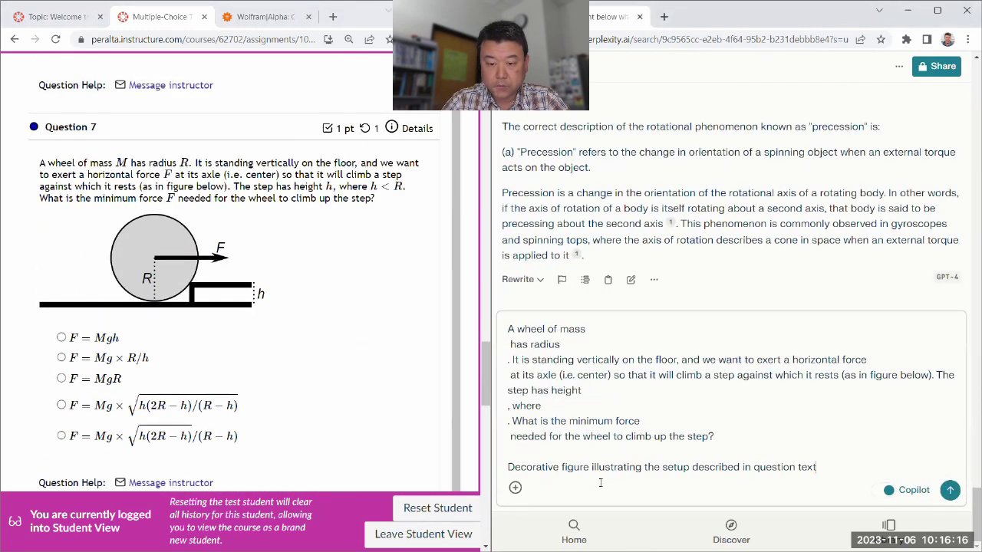
click(632, 335)
text(M)
key(Delete)
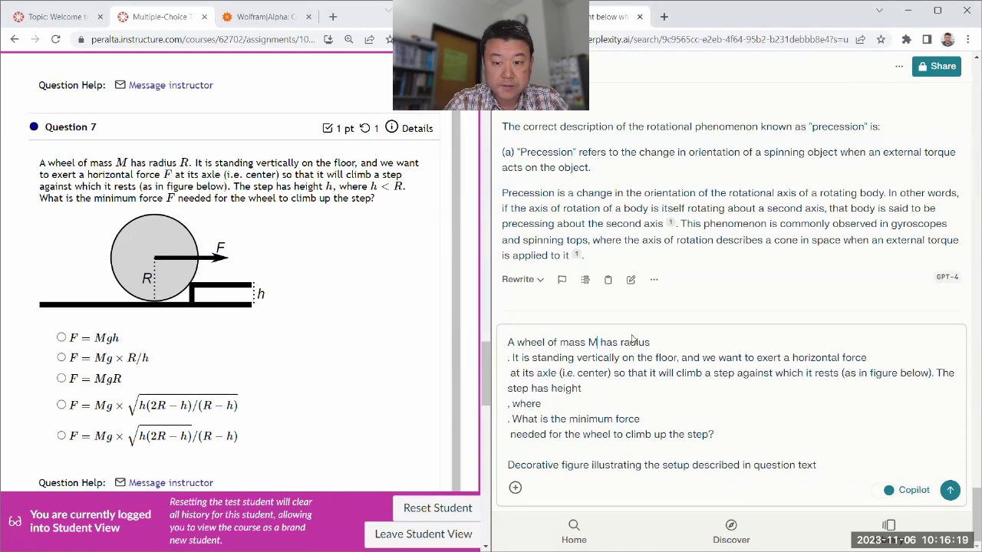
text(R)
key(Delete)
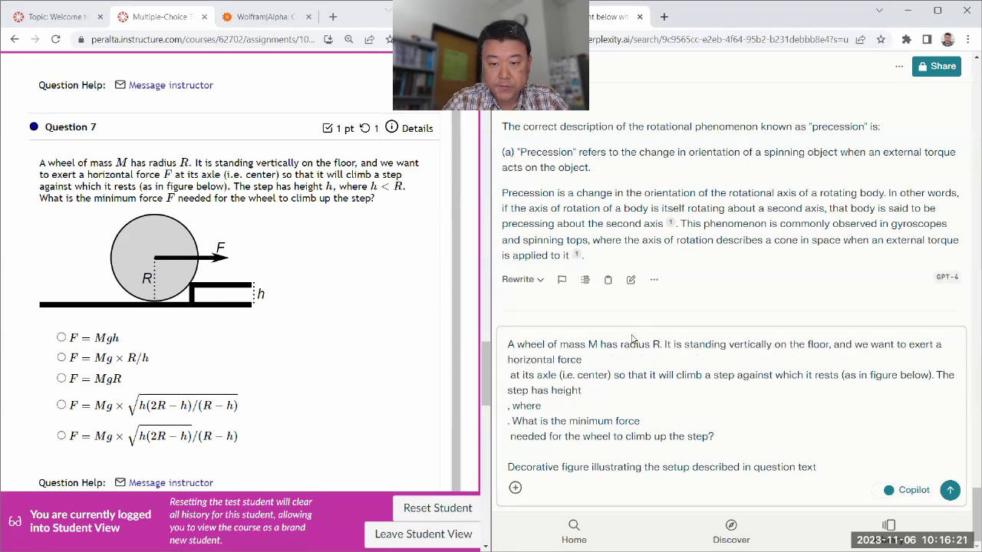
Step: Fill in the missing F and h, join the broken lines, and leave room for choices
key(Down)
text(F)
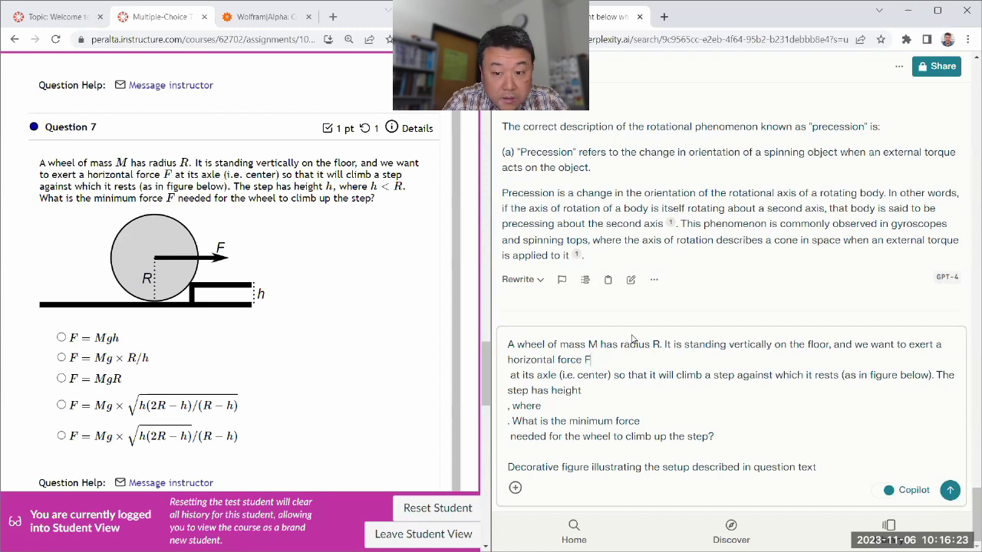
key(Delete)
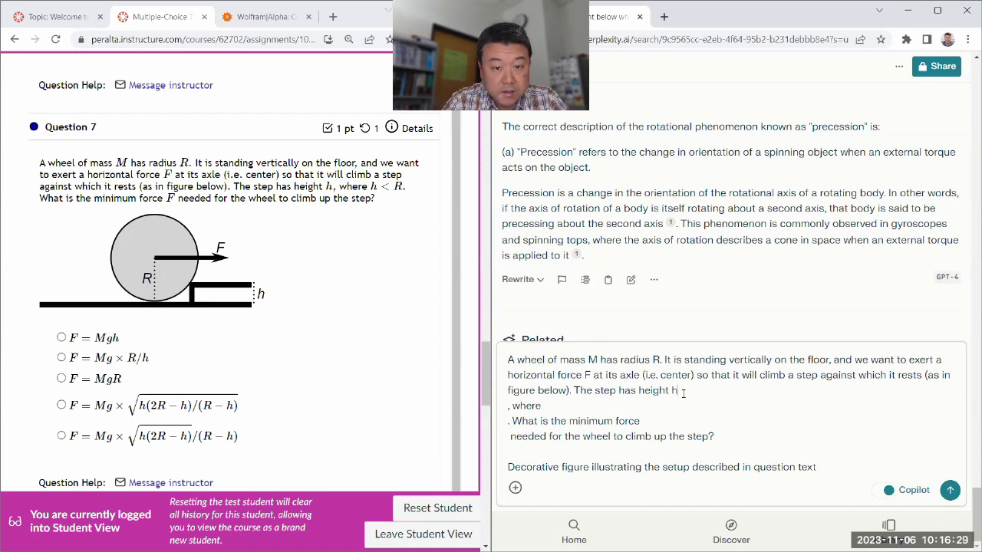
key(Delete)
text(here h < R)
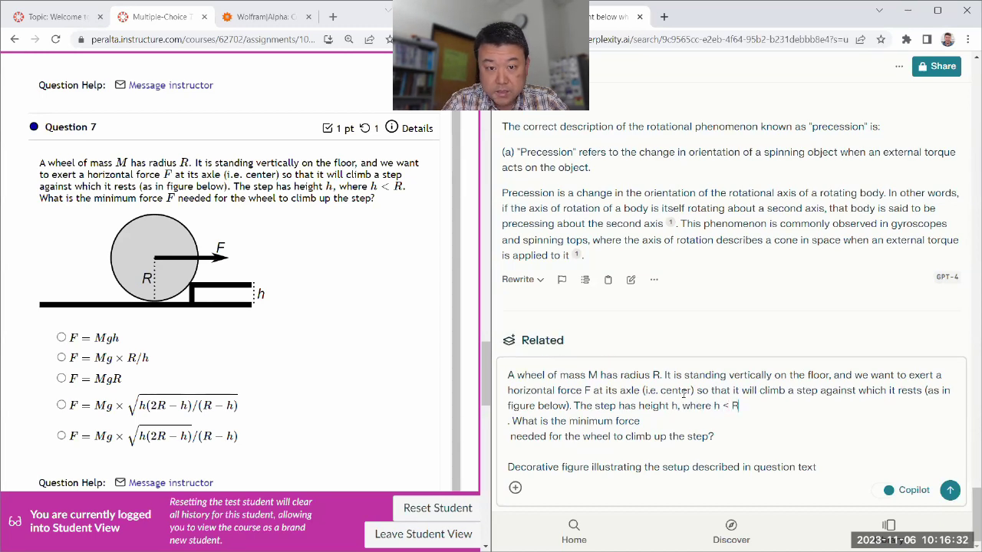
key(Delete)
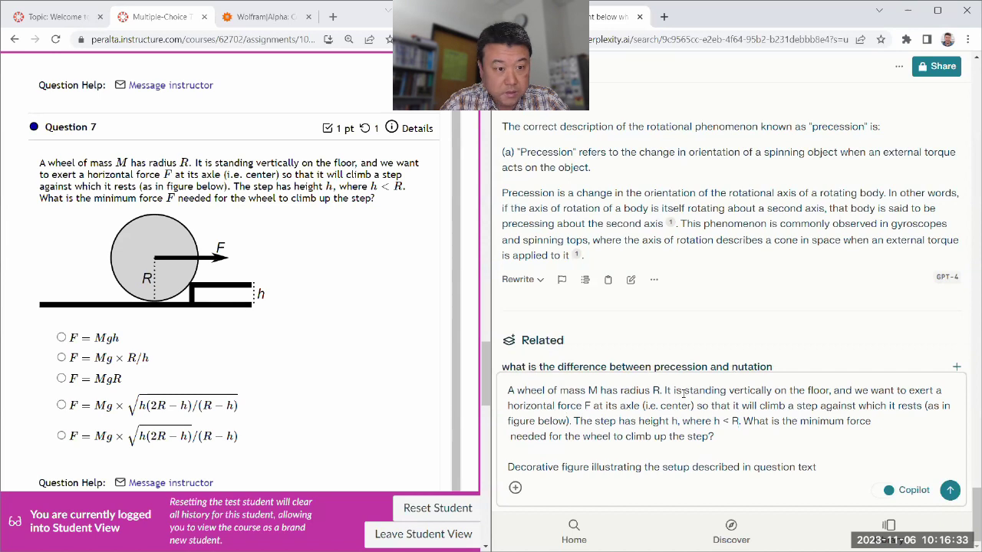
key(Delete)
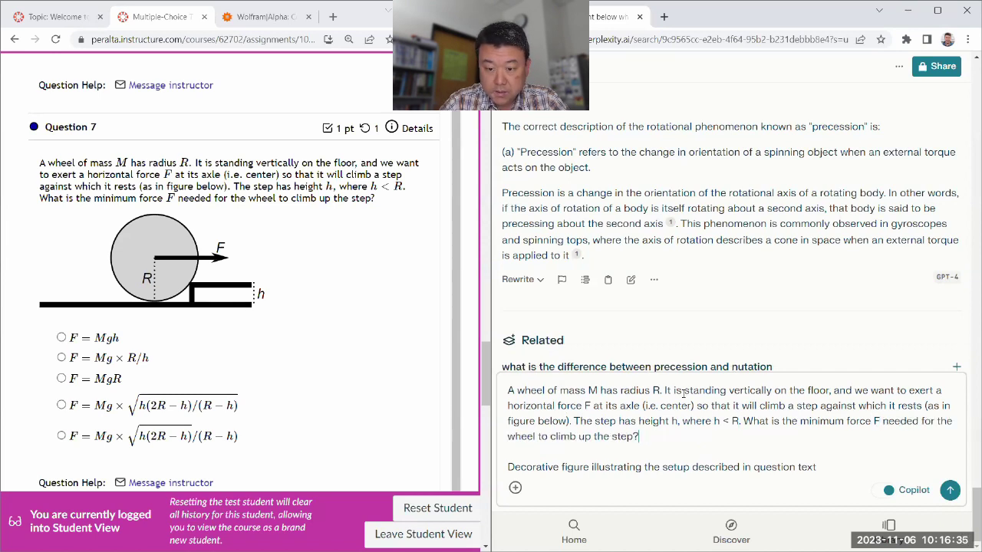
key(shift+Return)
key(shift+Return)
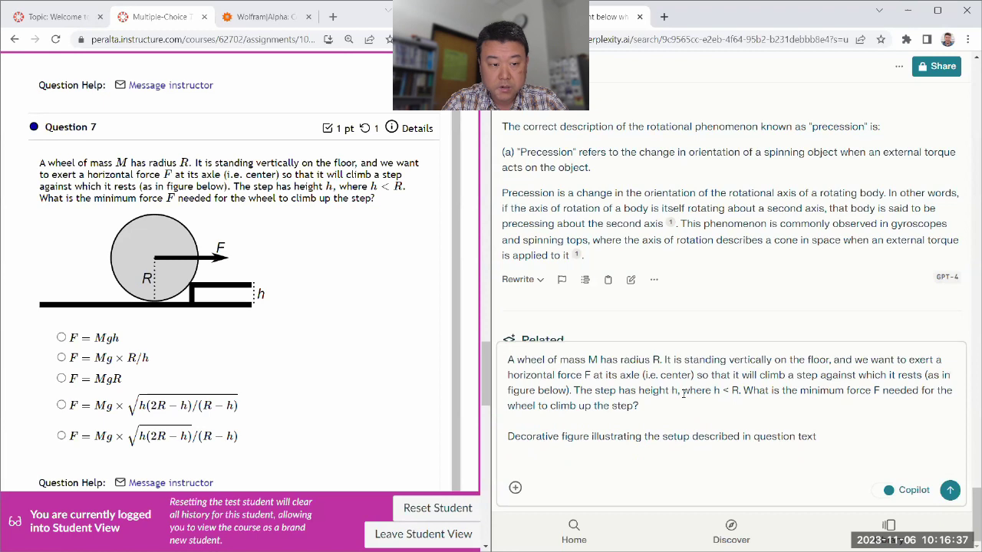
Step: Type choices (a) F = M g h, (b) F = M g * R/h and (c) F = M g R
text((a) F = )
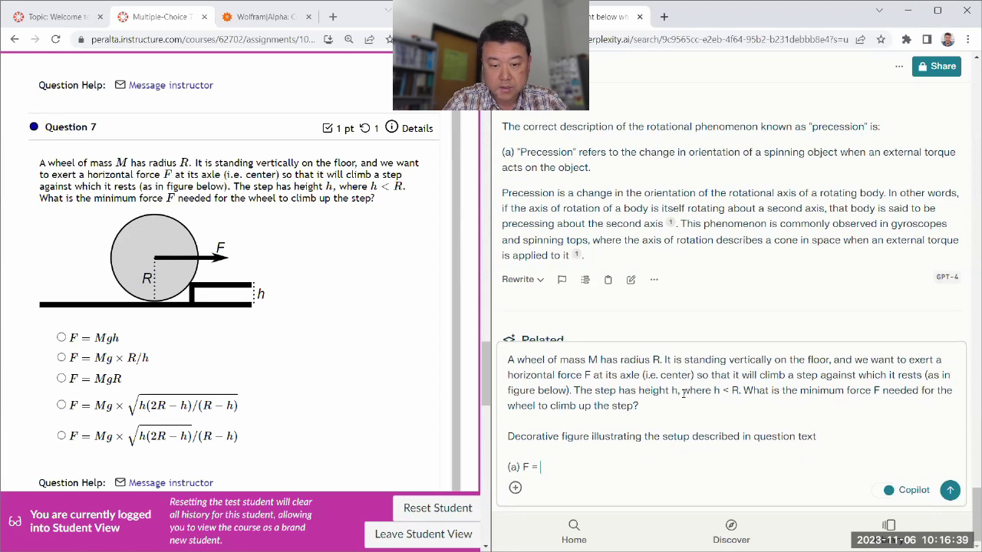
text(M g h)
key(shift+Return)
text((b)
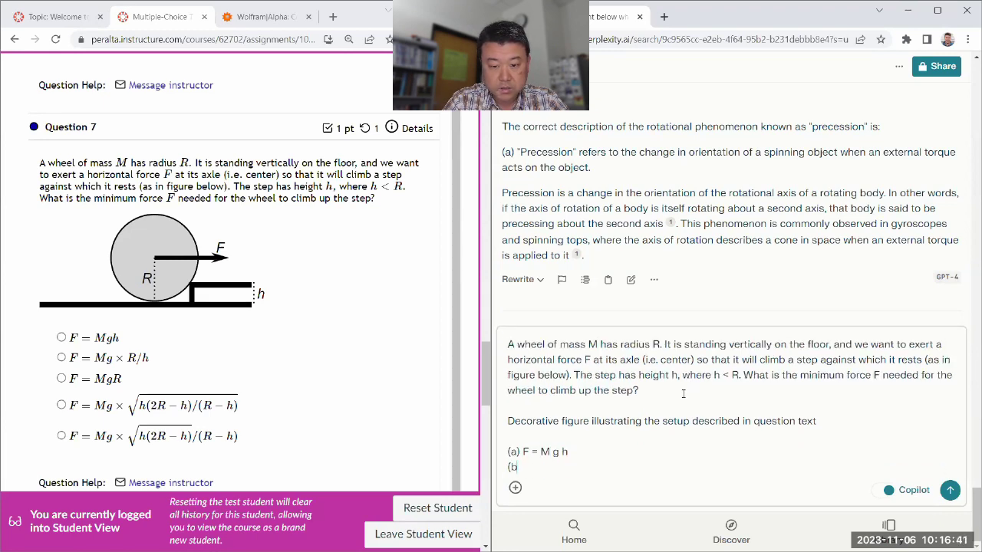
text() F = M g *)
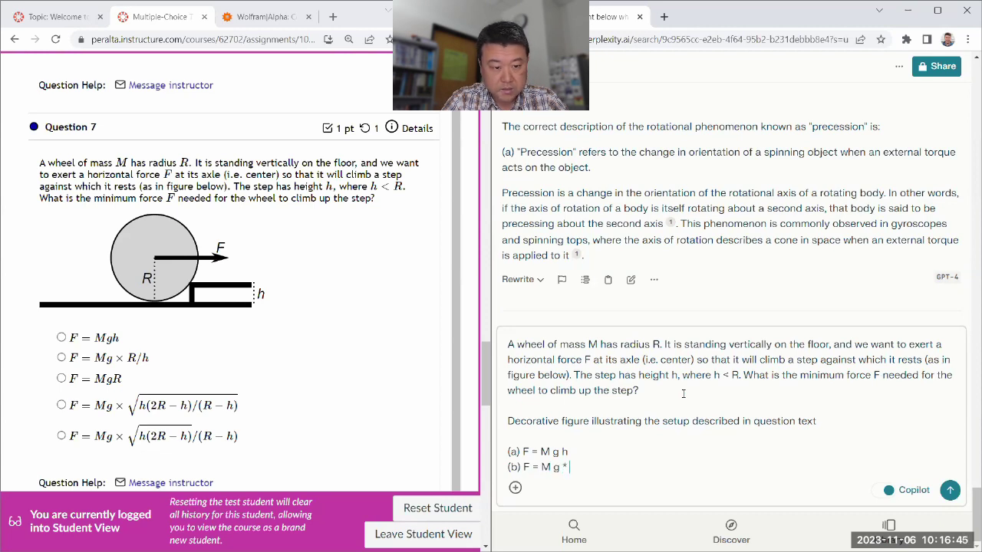
text( R/h)
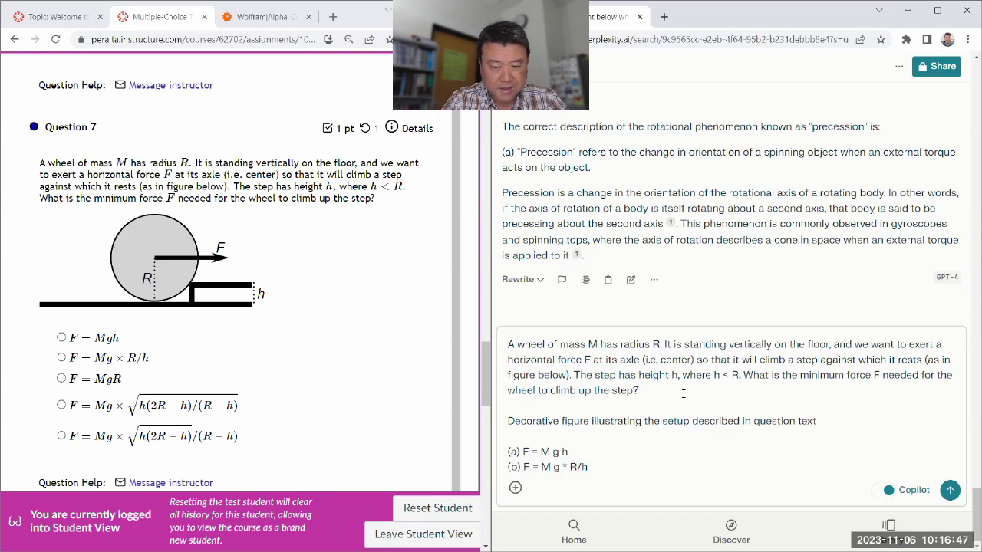
key(shift+Return)
text((c))
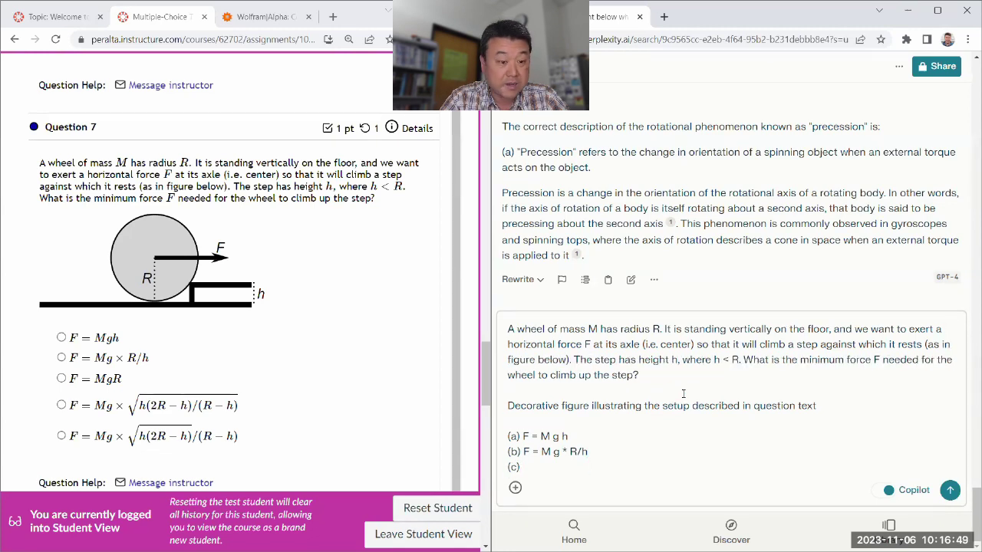
text( F = M g)
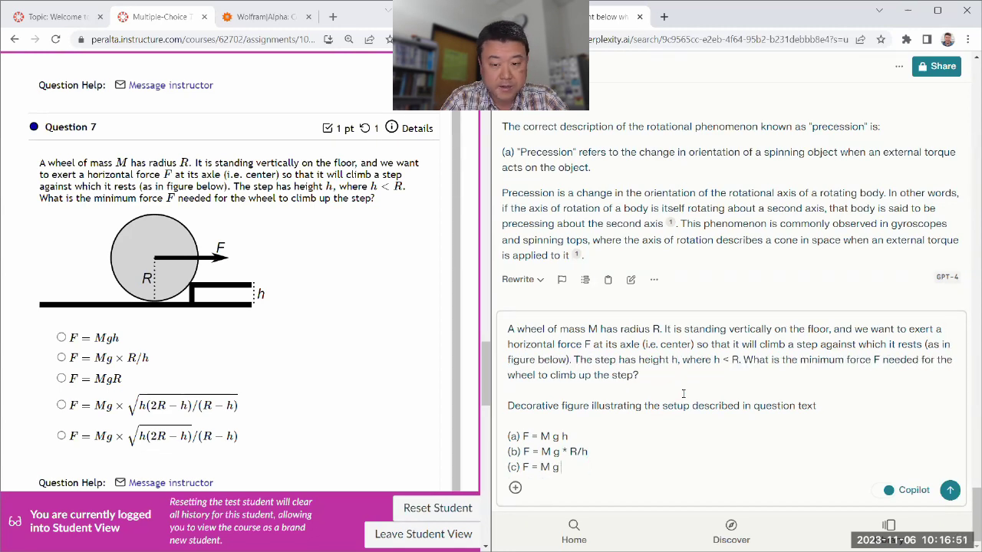
text( R)
Step: Add choice (d) and choice (e), corrected to F = M g * sqrt(h(2R-h))/(R-h)
key(shift+Return)
text((d) F = )
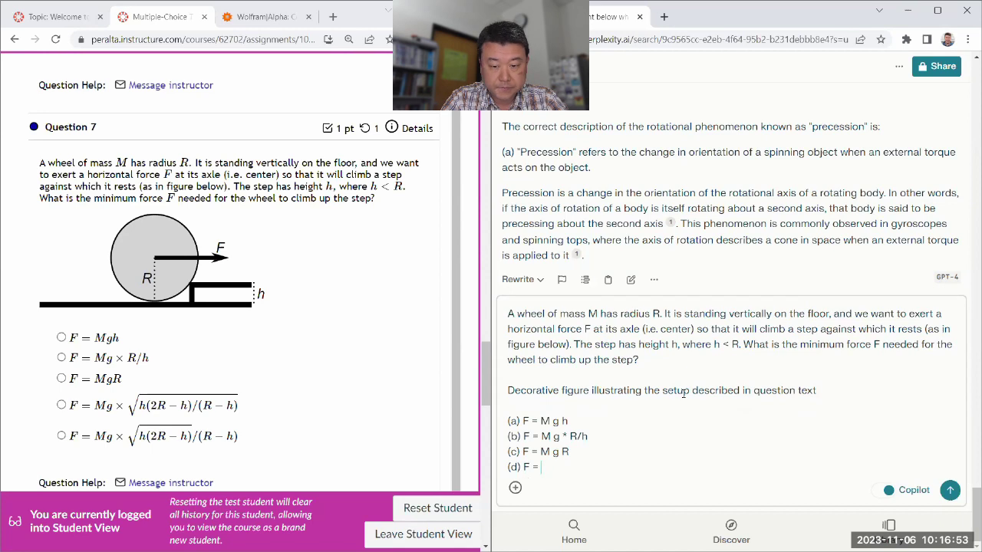
text(M g * )
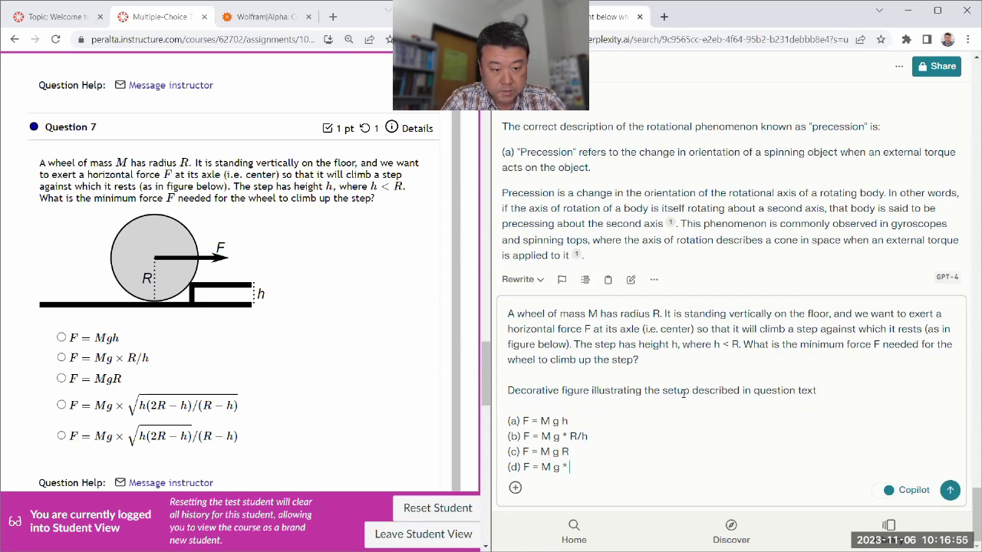
text(sqrt(h()
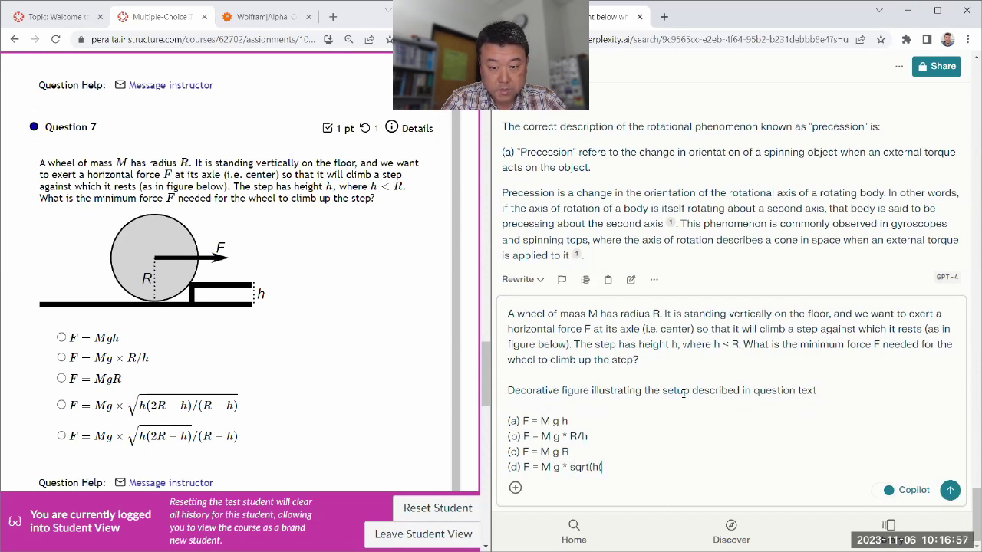
text(2R-h)
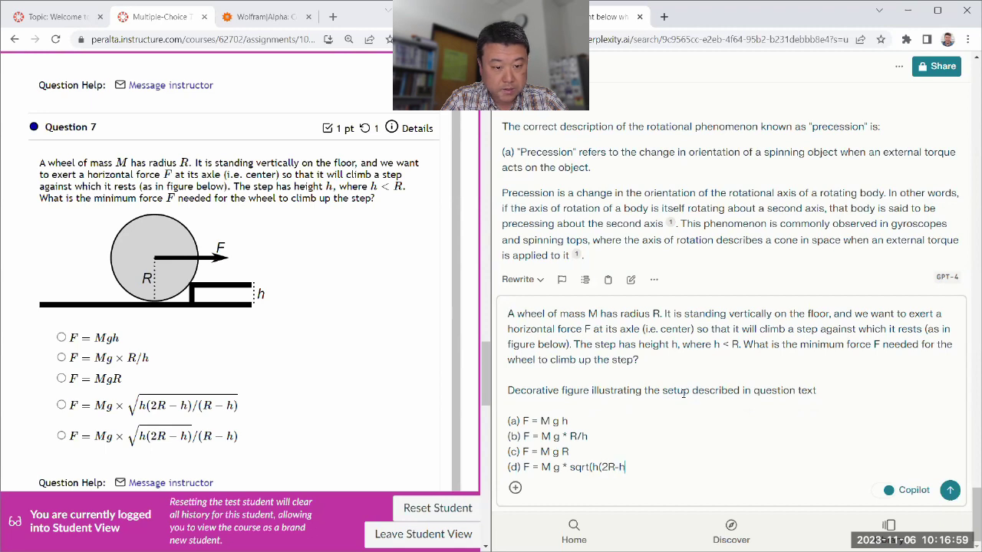
text()/)
text(()
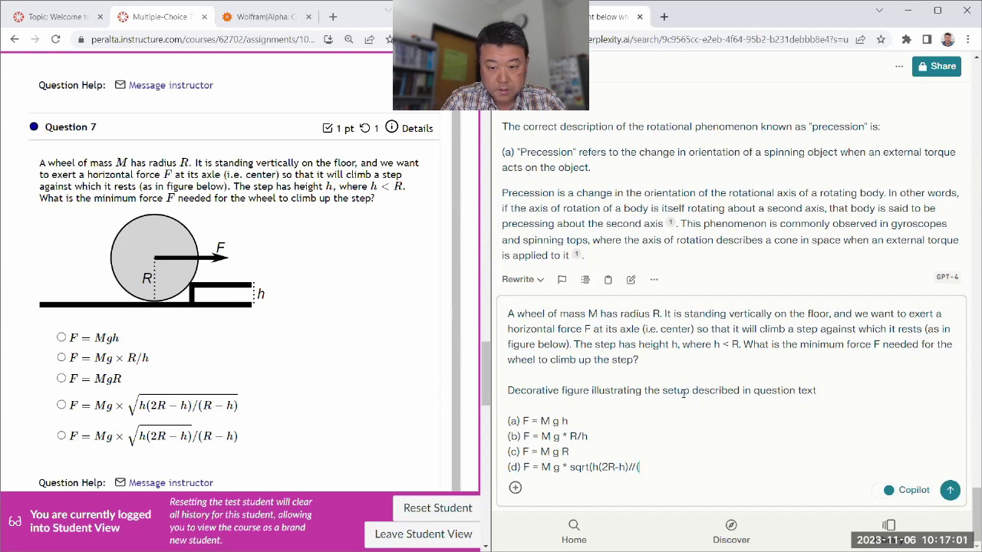
key(BackSpace)
key(BackSpace)
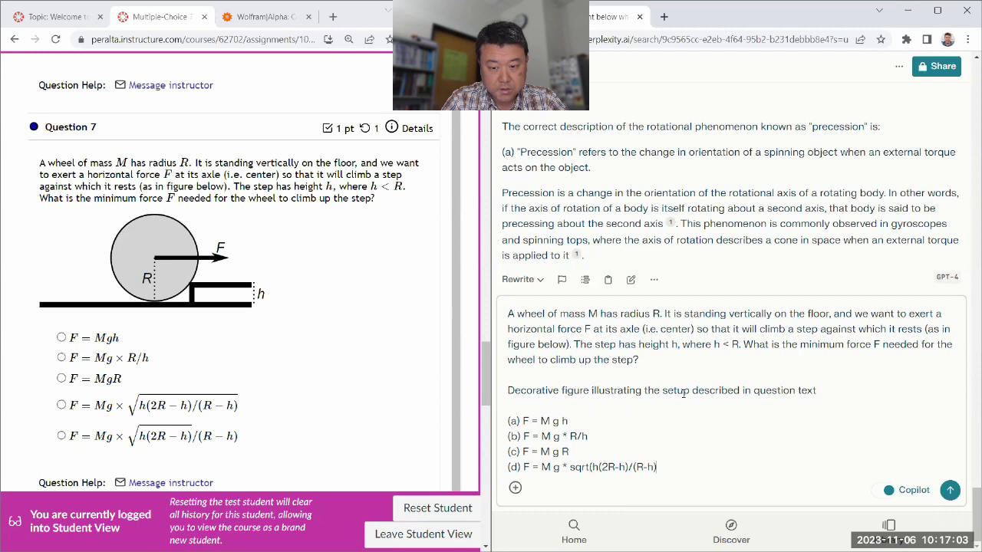
text())
key(shift+Return)
text((e)
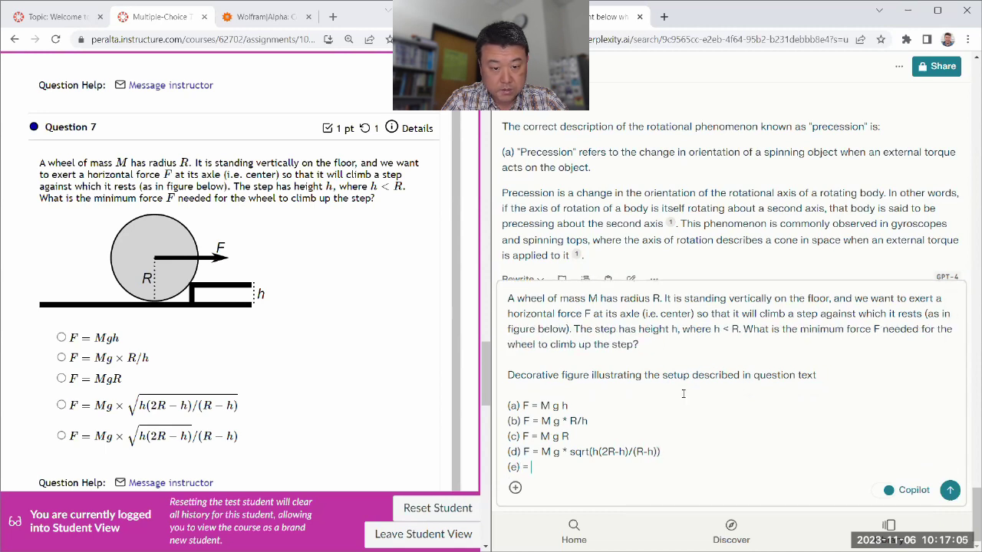
text() F = M)
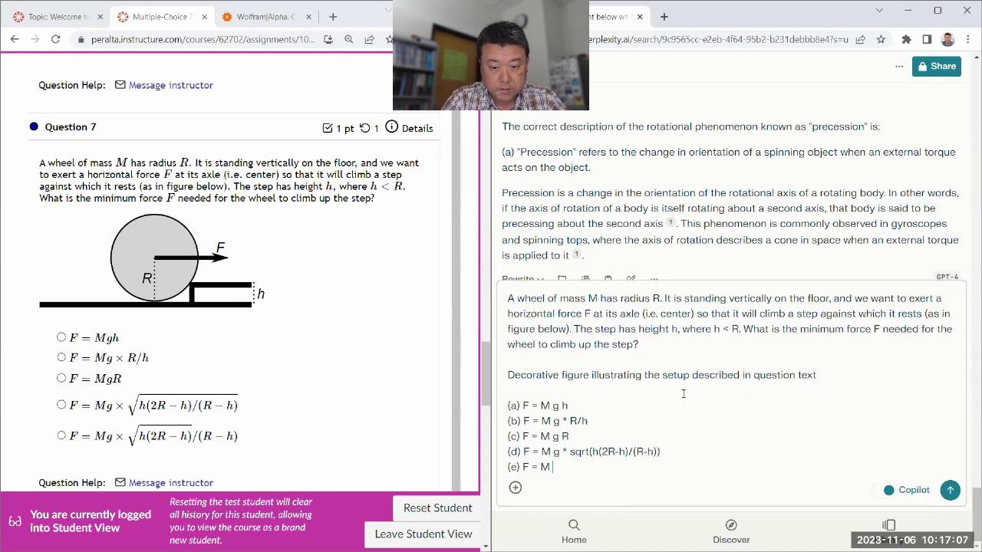
text( g * sqrt()
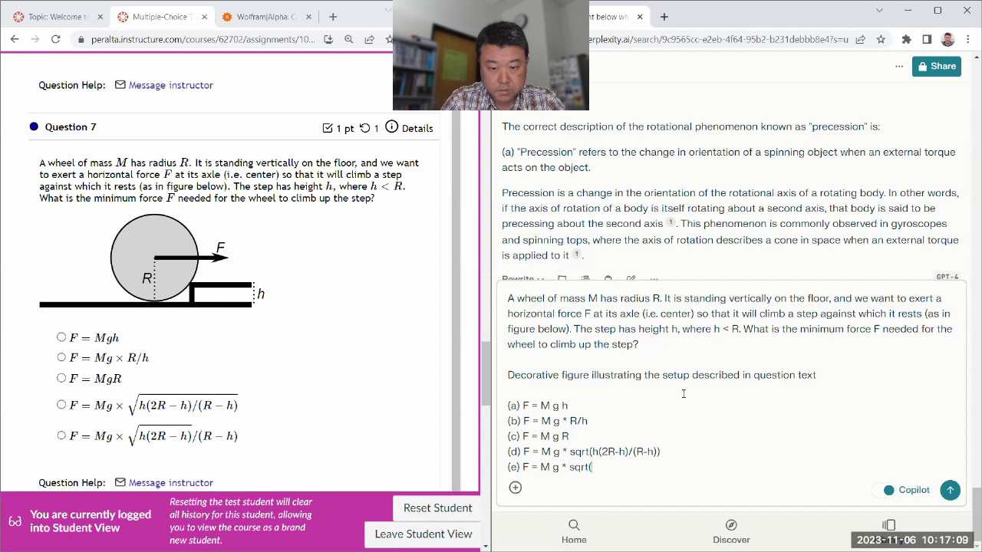
text(H(2R)
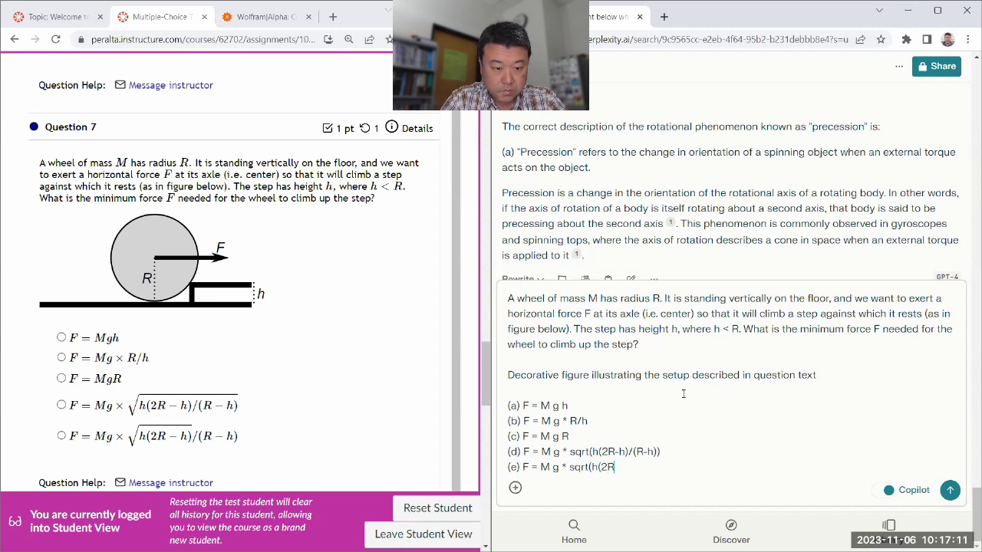
text(-h)/R)
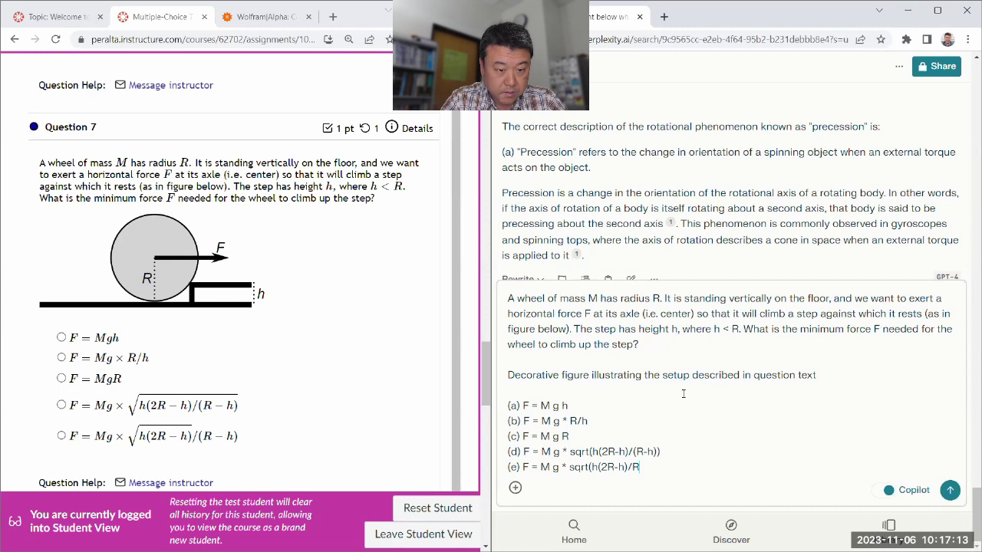
text(-)
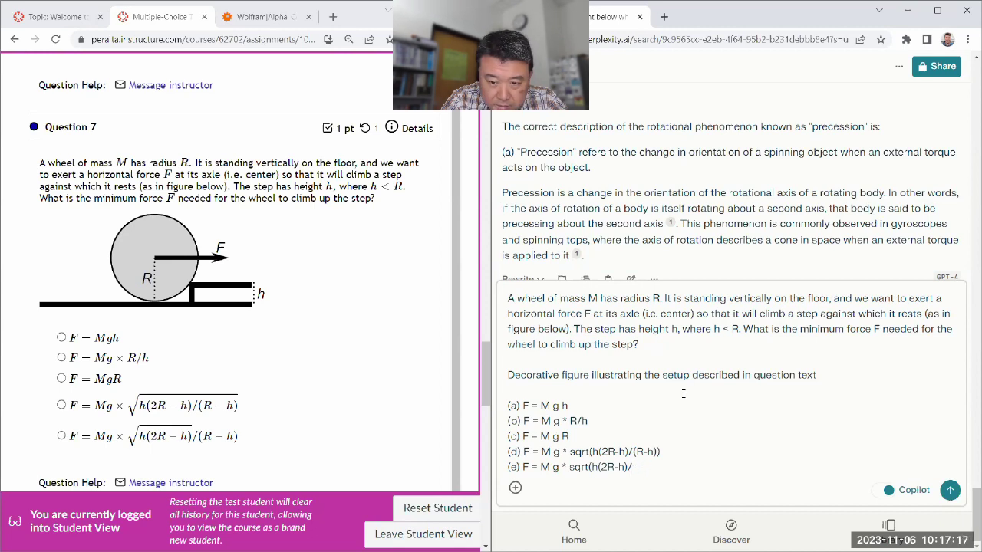
key(BackSpace)
key(BackSpace)
text((R)
key(BackSpace)
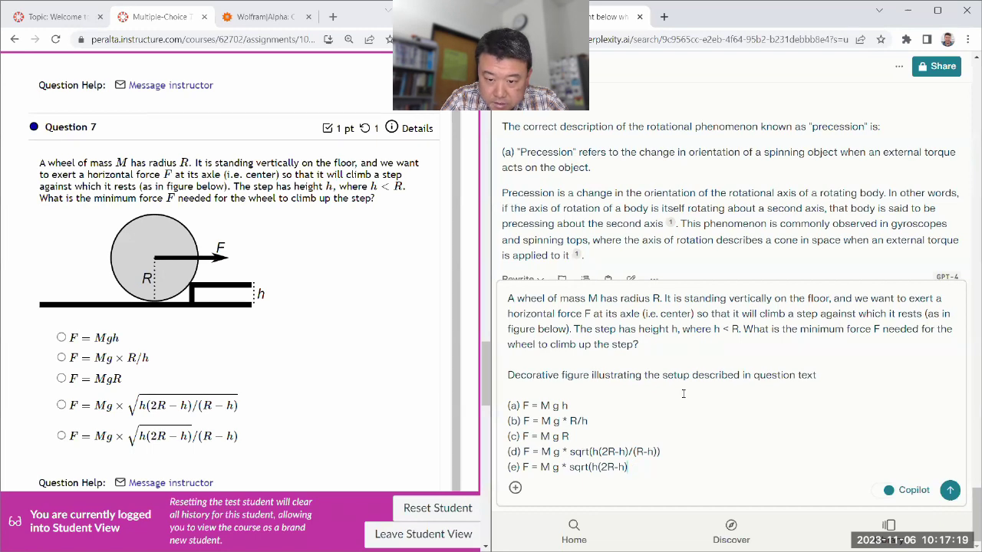
text()/(R-h)
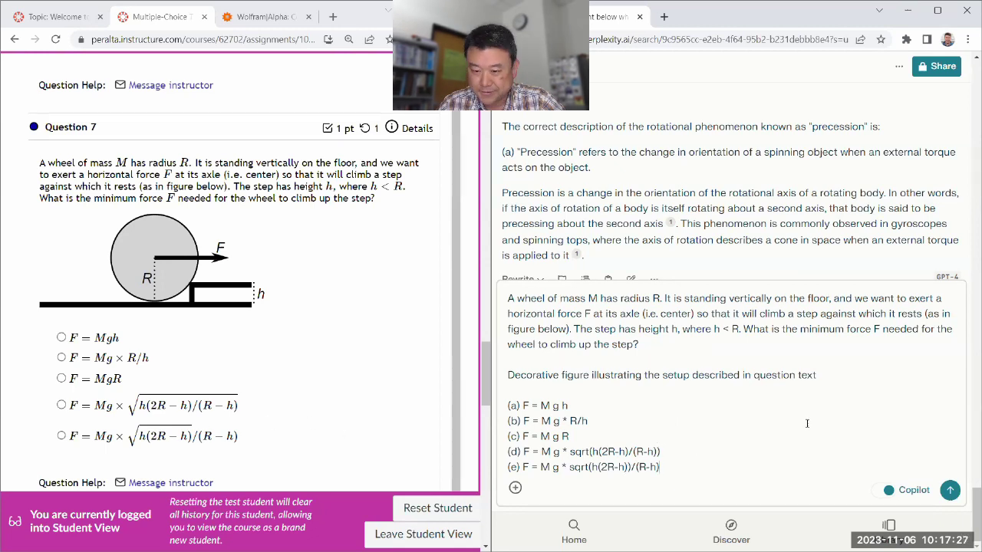
Step: Send the wheel-and-step question and skip Copilot's request for mass and radius values
key(Return)
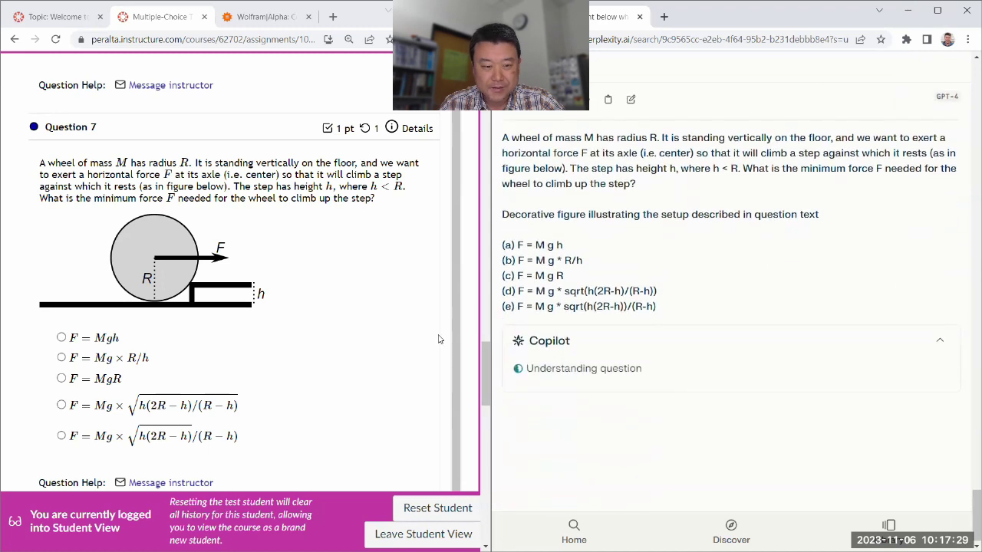
scroll(440, 339, down, 1)
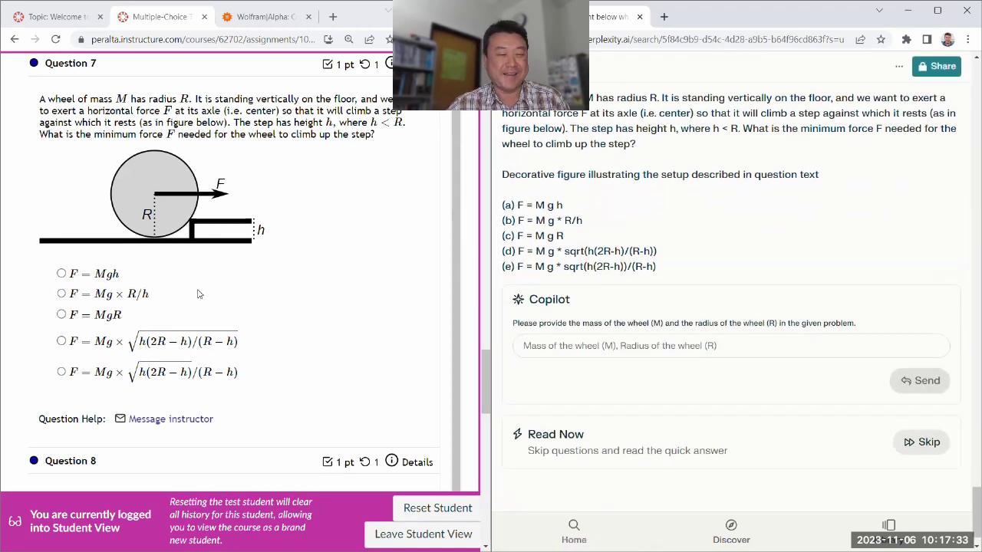
click(920, 443)
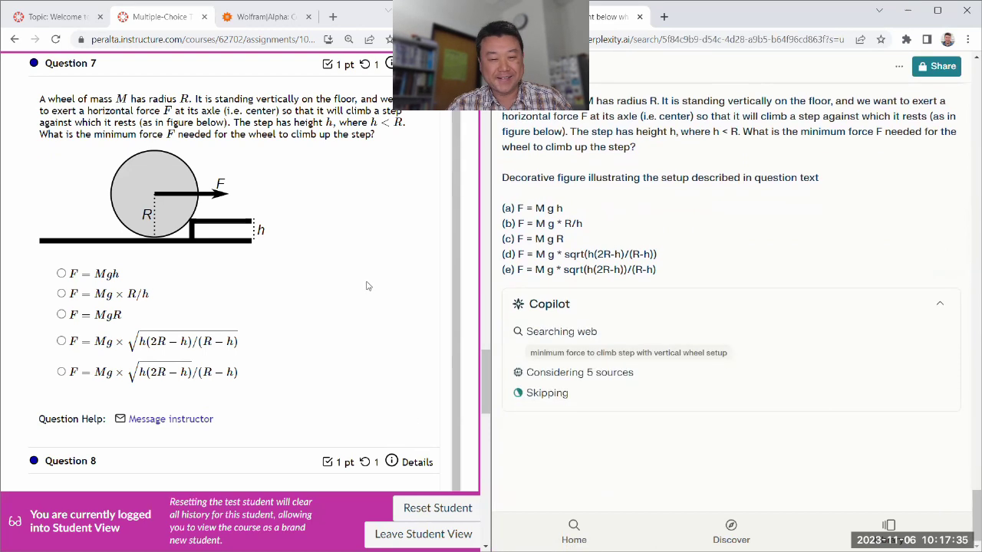
scroll(366, 286, down, 5)
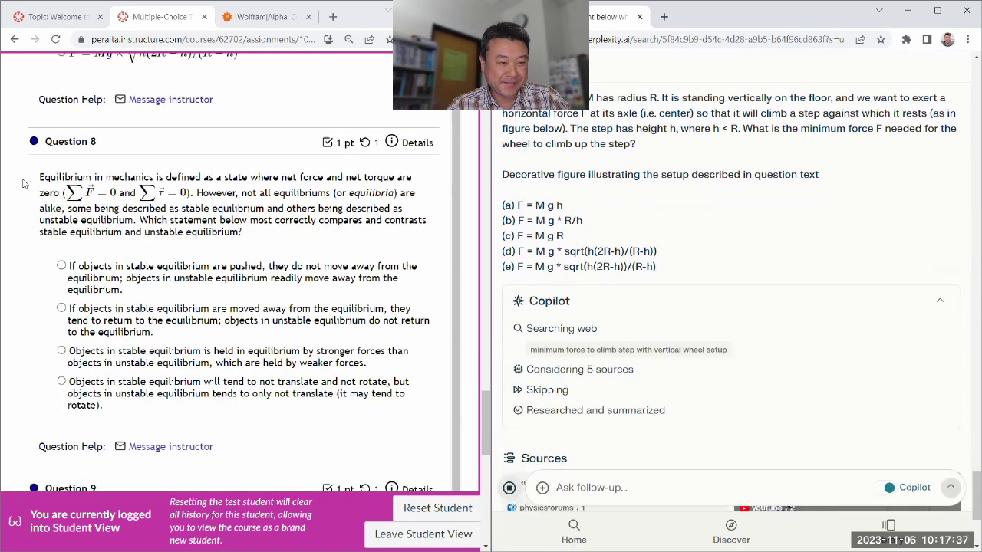
Step: Copy Question 8's text and answer options from the quiz
drag(23, 182, 274, 406)
right_click(278, 388)
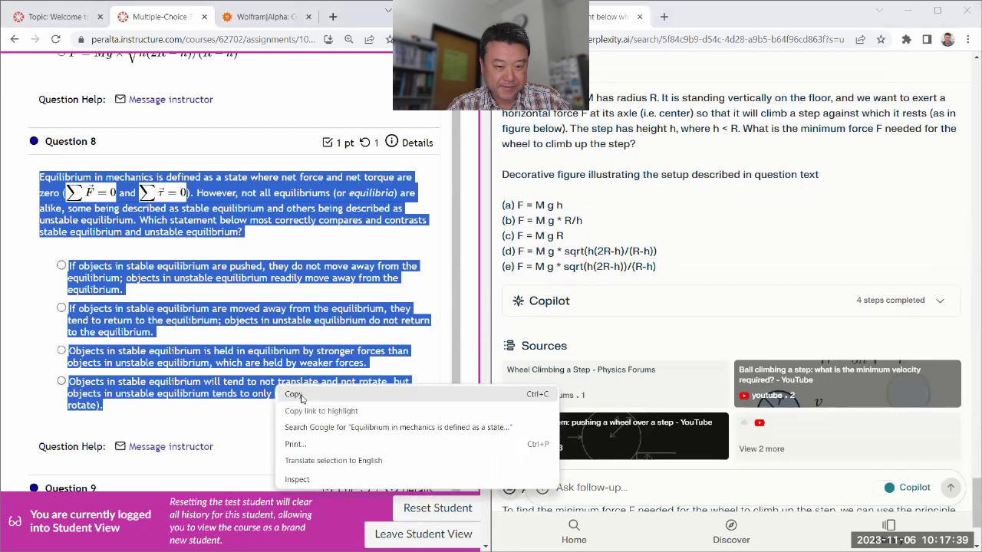
click(293, 394)
scroll(377, 167, up, 3)
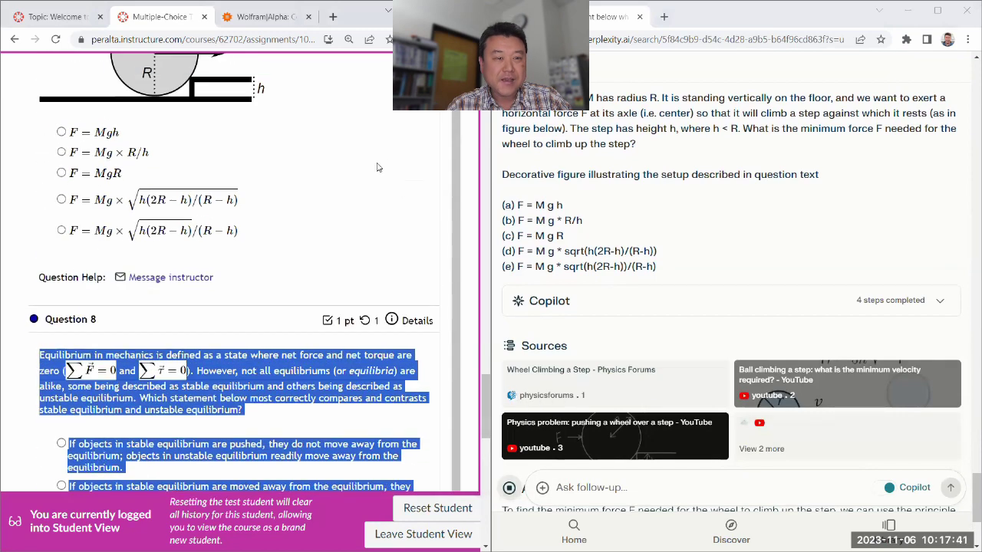
scroll(376, 168, up, 2)
scroll(699, 284, down, 1)
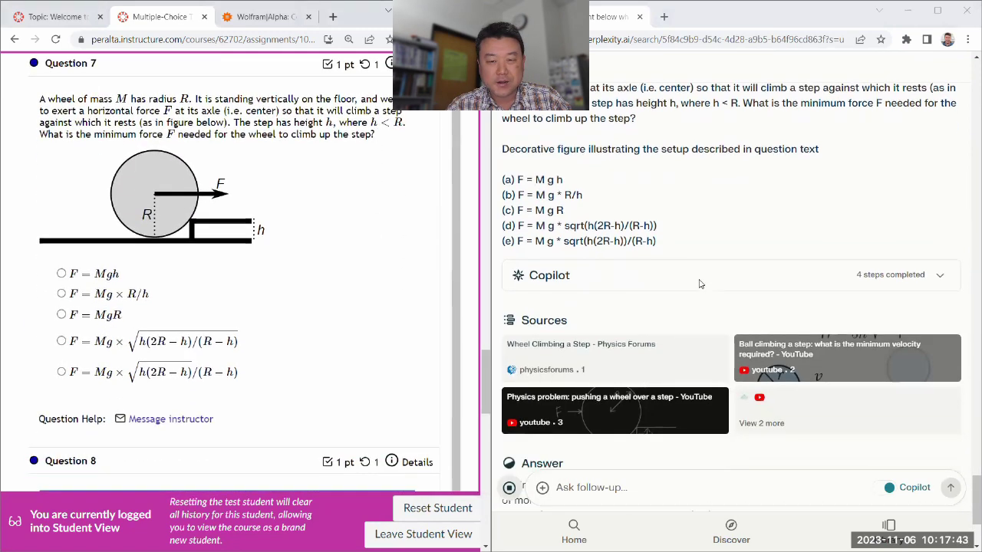
Step: Read Copilot's worked answer and mark the last choice, (e), for Question 7
scroll(698, 283, down, 3)
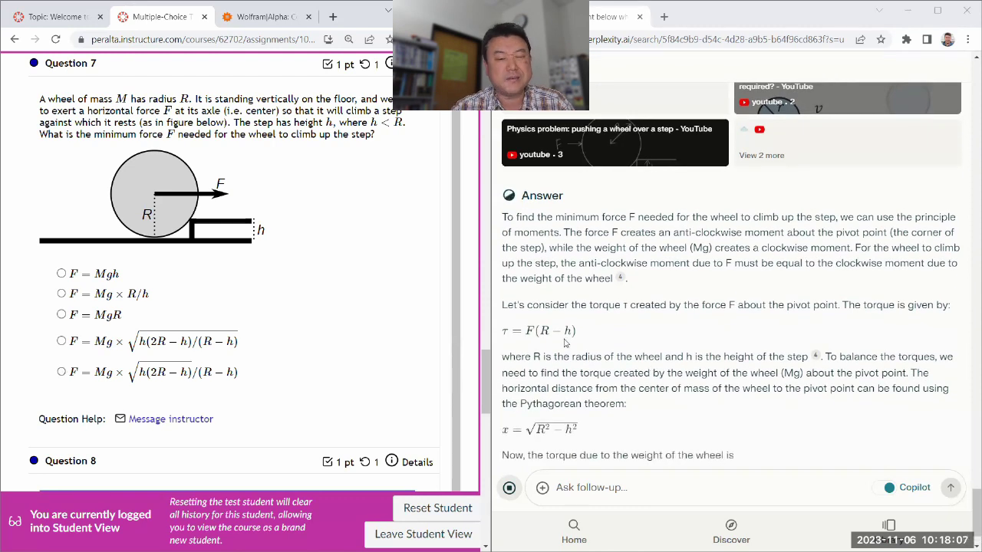
scroll(675, 315, down, 1)
scroll(661, 326, down, 1)
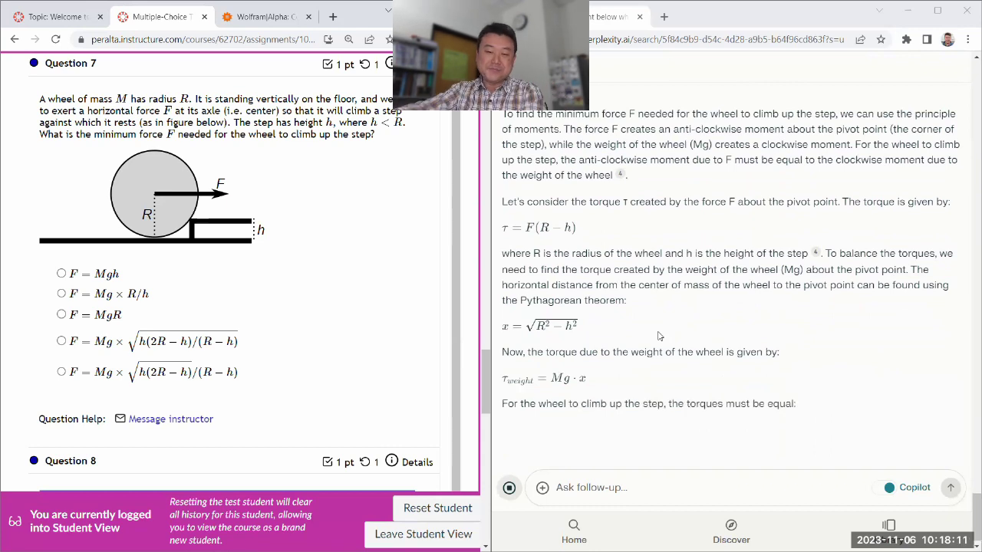
scroll(659, 336, down, 1)
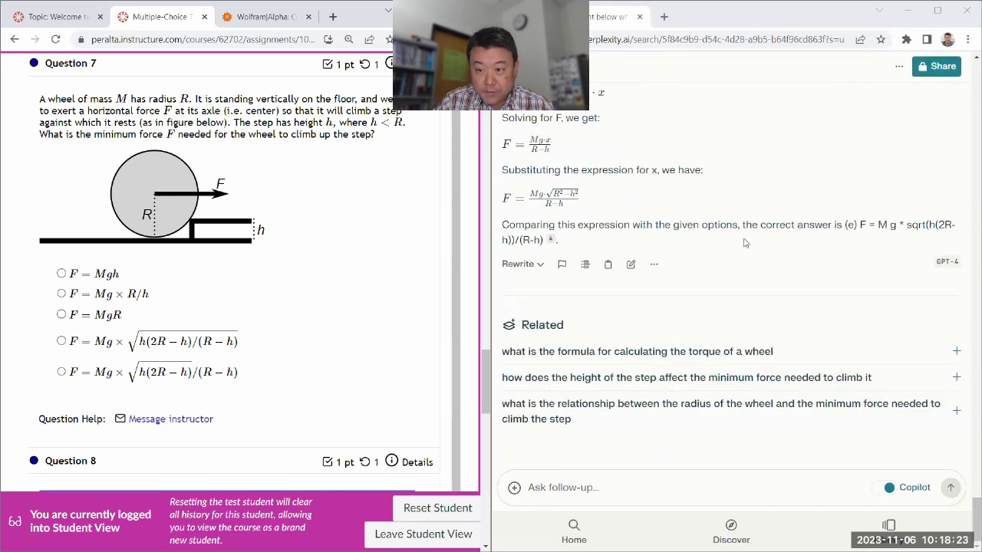
click(62, 372)
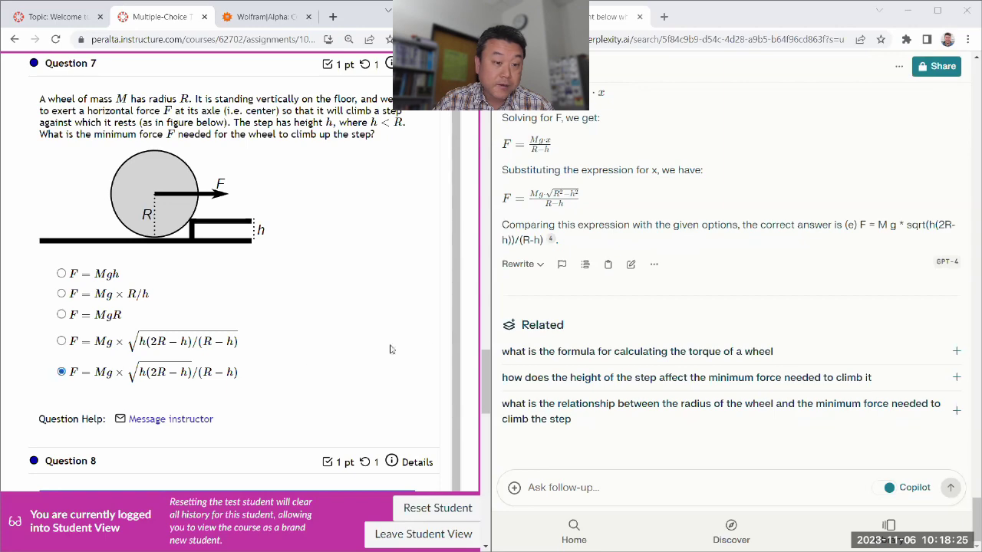
drag(40, 159, 103, 469)
scroll(230, 307, down, 3)
Step: Ask Question 8 with sum vec F = 0 and sum vec tau = 0 restored, choices labelled (a)–(d)
click(577, 479)
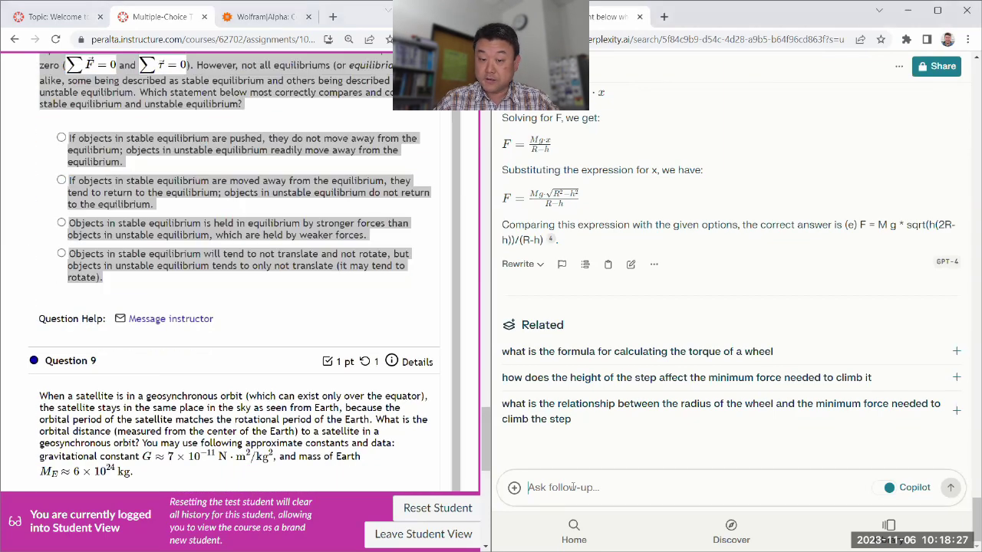
key(ctrl+v)
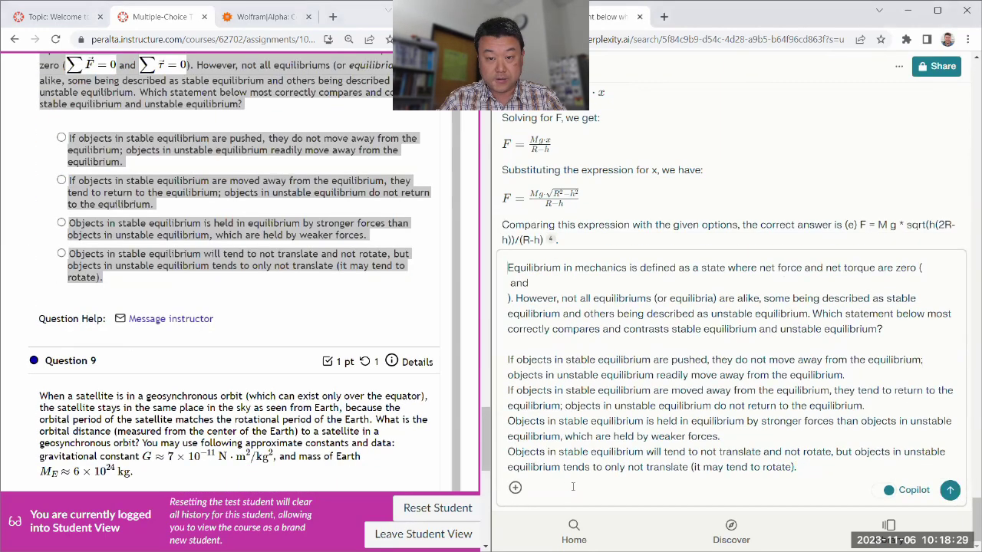
scroll(408, 326, up, 1)
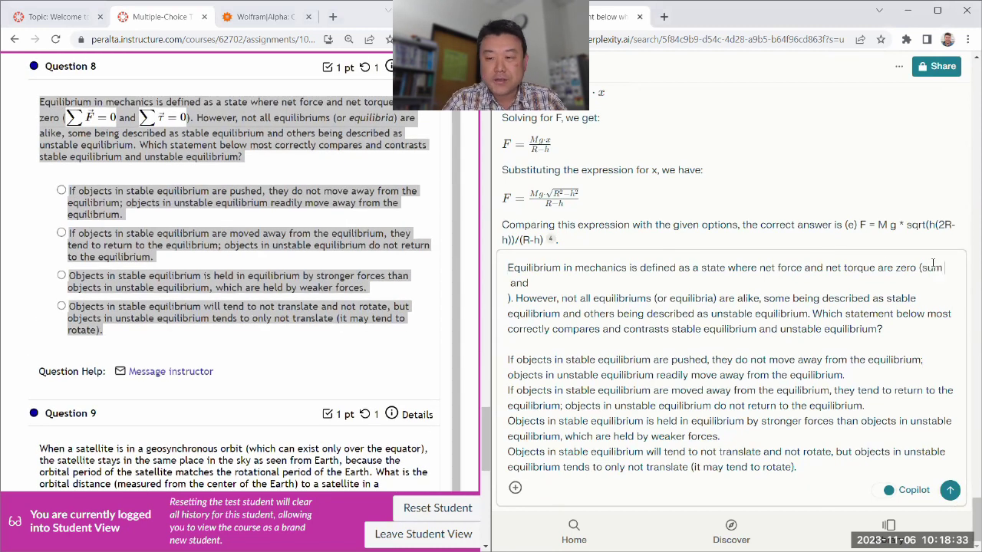
text(vec F)
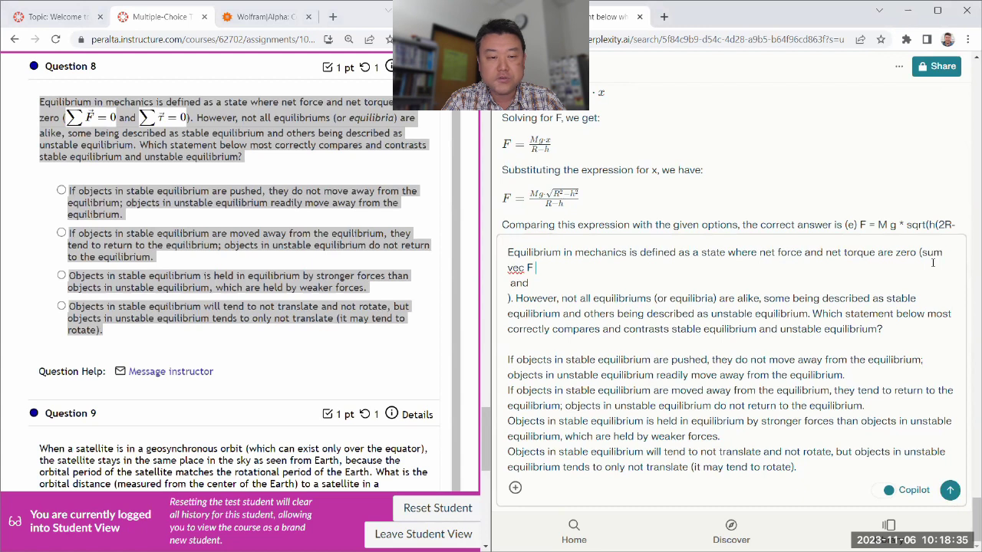
text( = 0)
key(Delete)
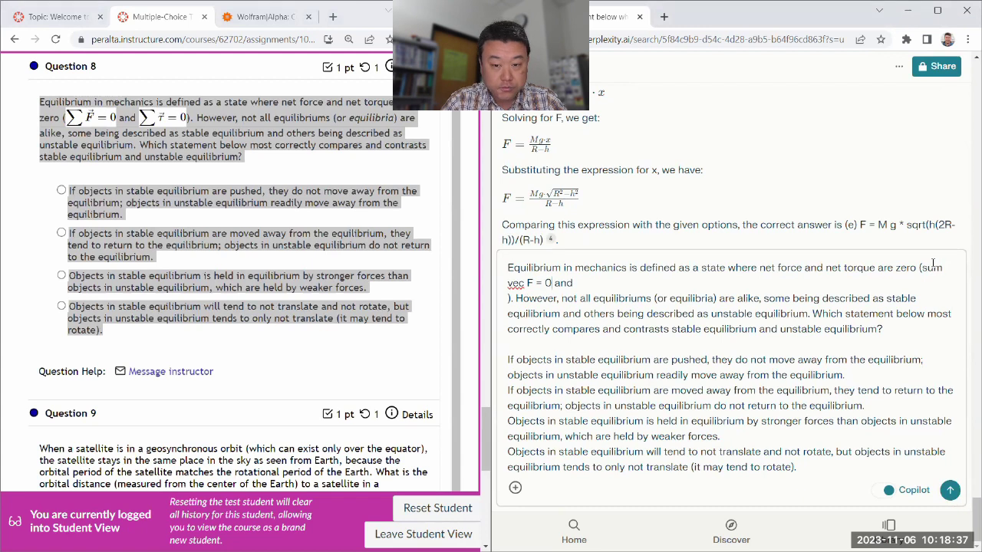
key(BackSpace)
text(sum)
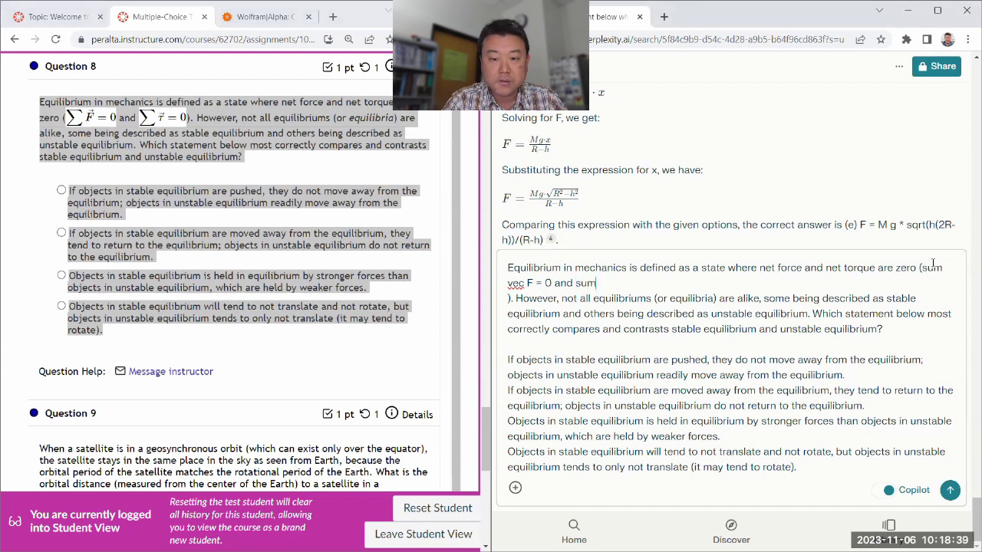
text( vec tau =)
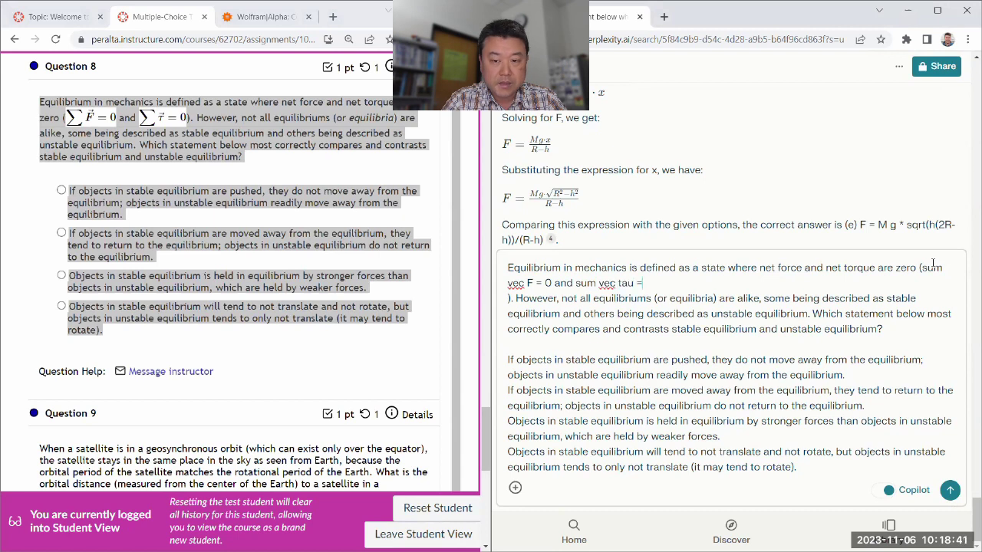
key(Delete)
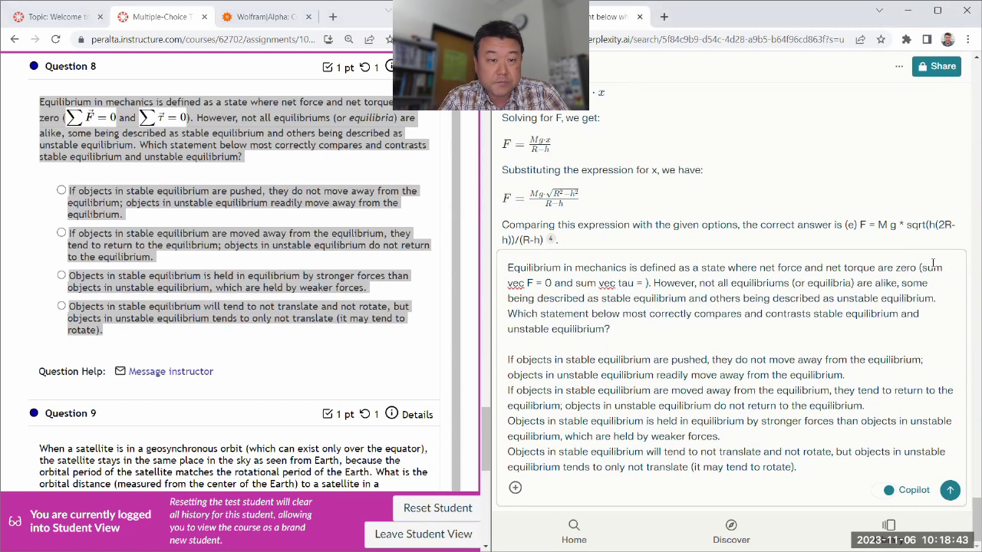
text(0)
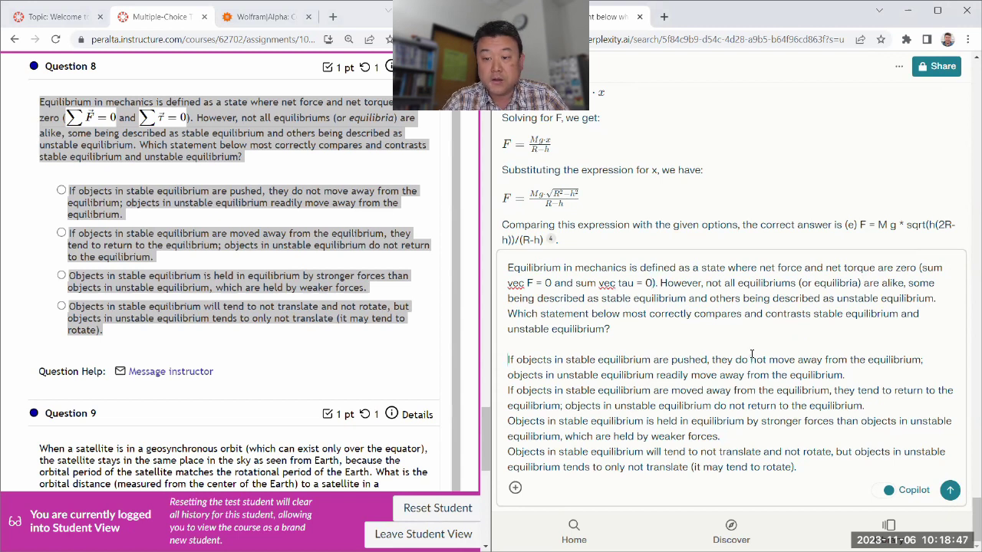
text((a) )
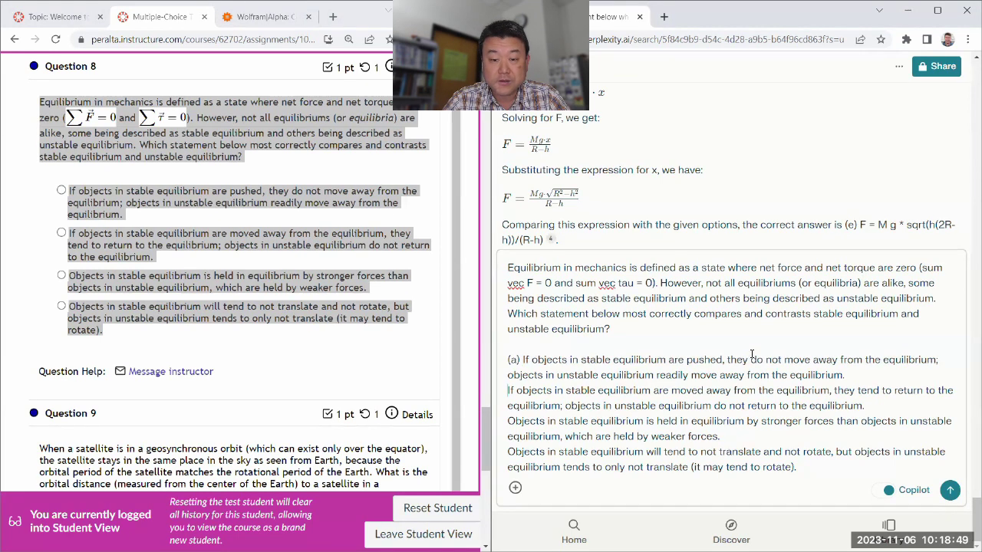
text((b))
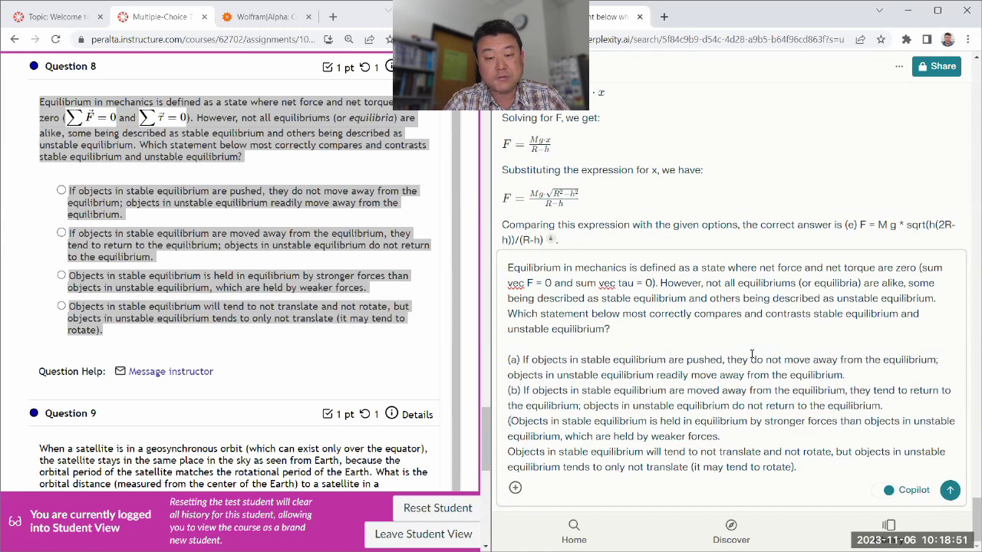
text(c) )
text((d))
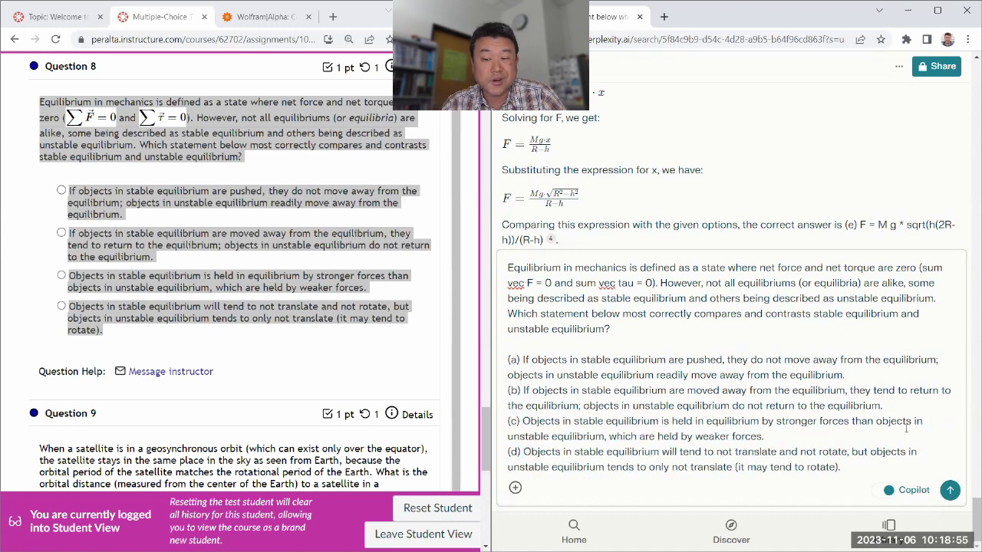
key(Return)
Step: Mark Question 8's stable-equilibrium option (objects return when displaced) after selecting Question 9's text
click(455, 351)
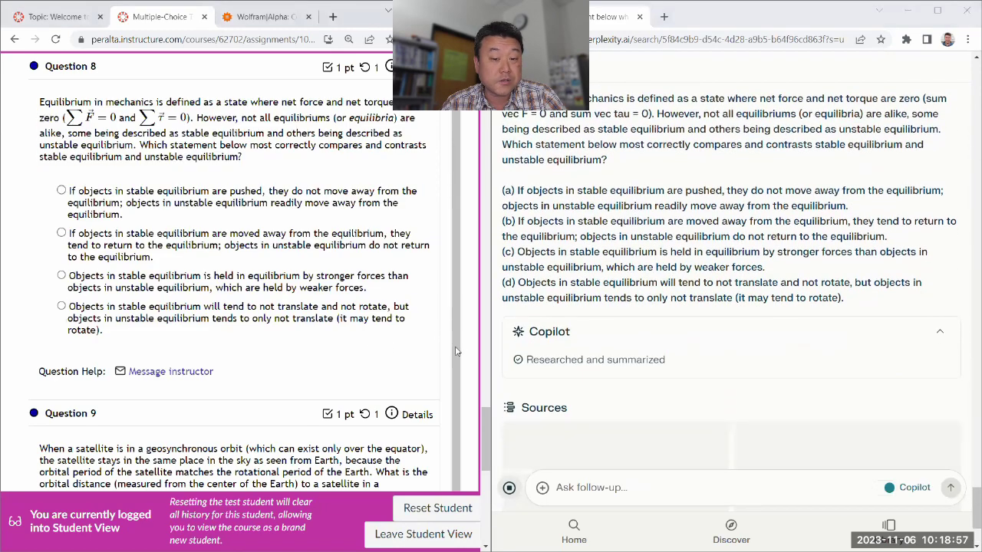
scroll(470, 352, up, 20)
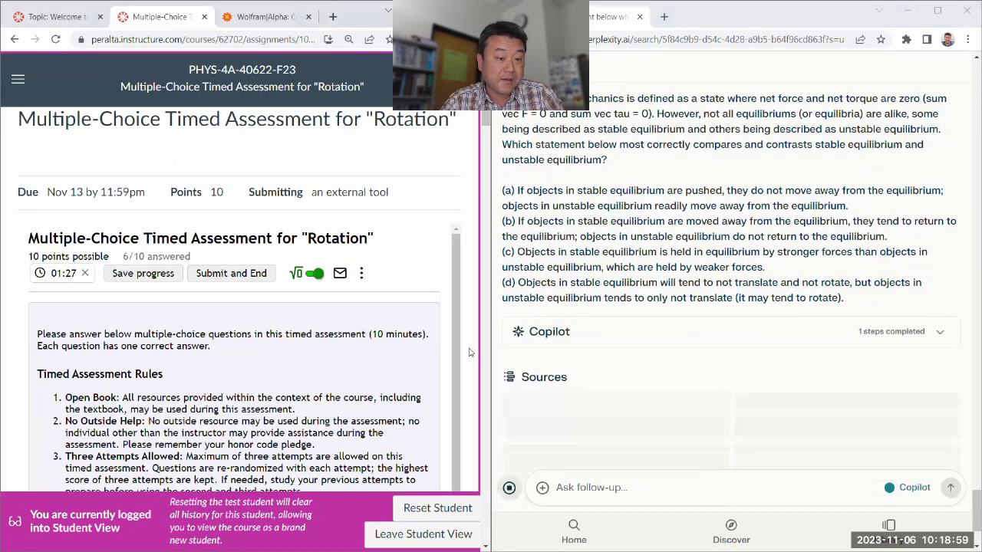
scroll(470, 352, down, 15)
scroll(470, 352, down, 20)
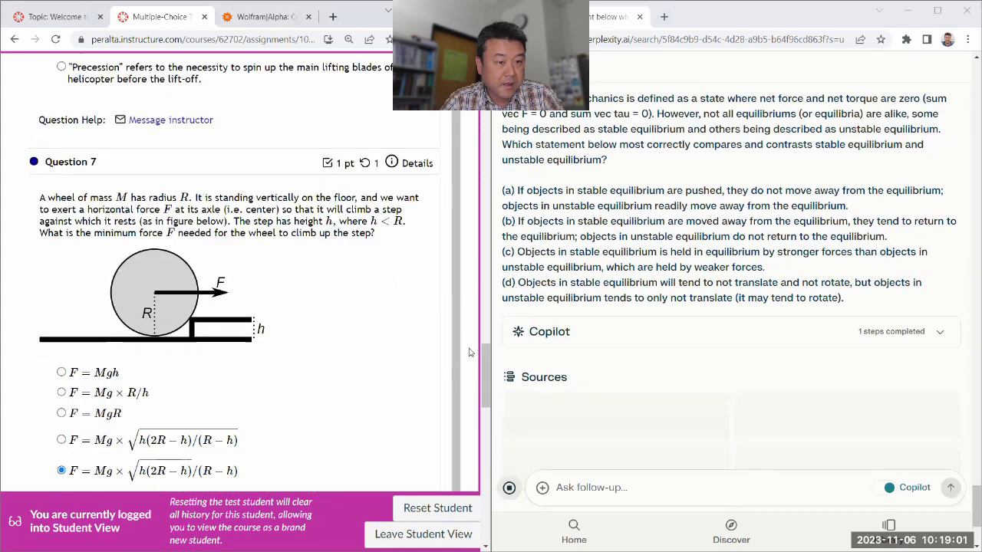
scroll(470, 352, up, 6)
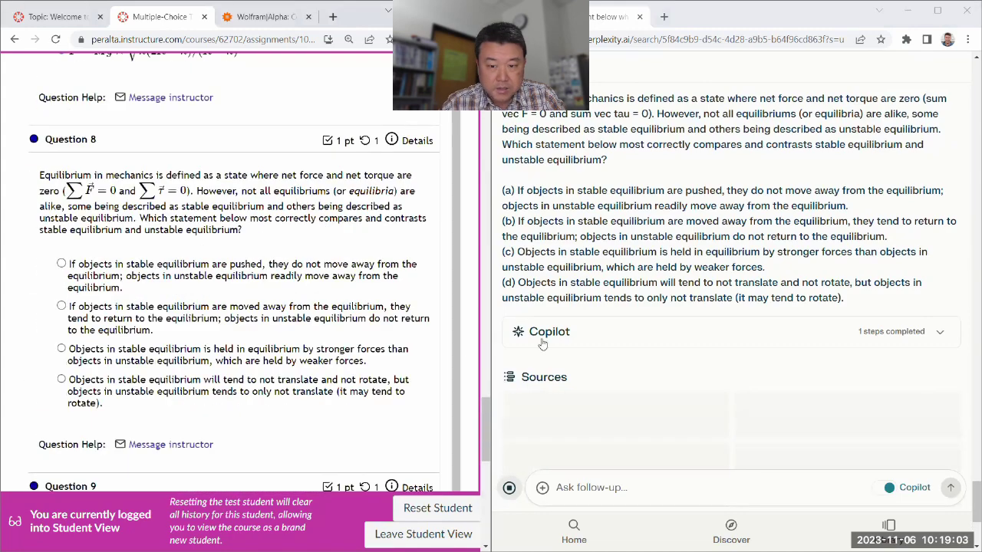
scroll(264, 298, down, 5)
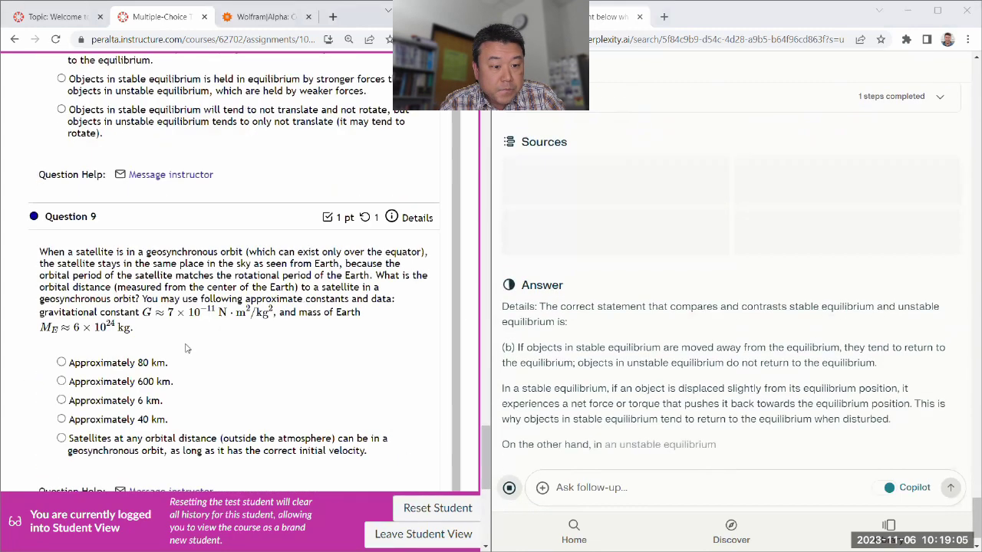
drag(37, 147, 394, 352)
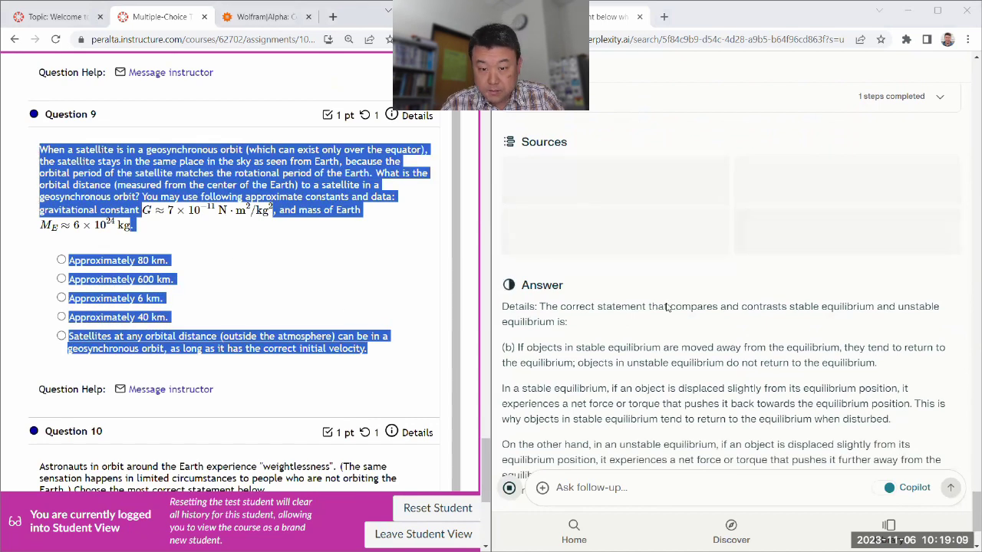
scroll(138, 334, up, 5)
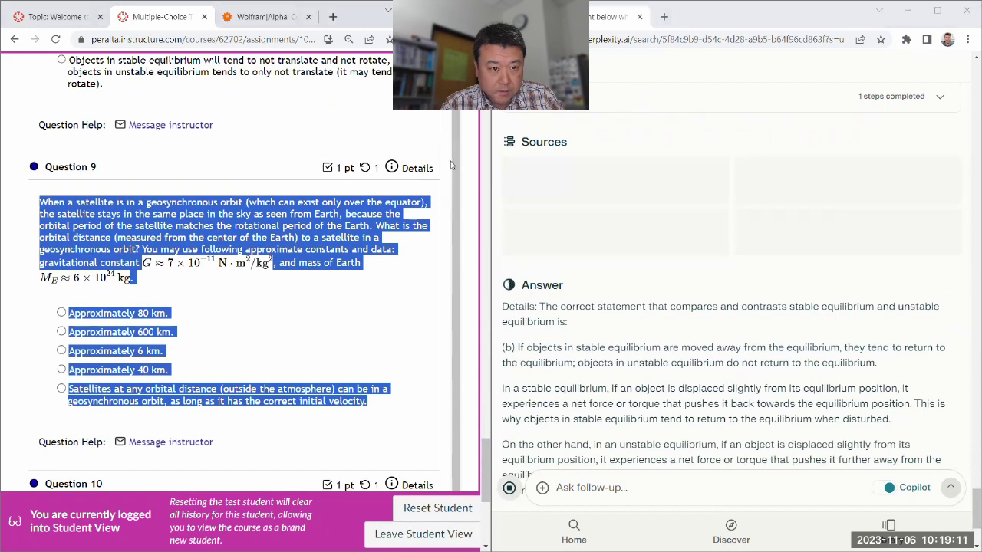
click(128, 312)
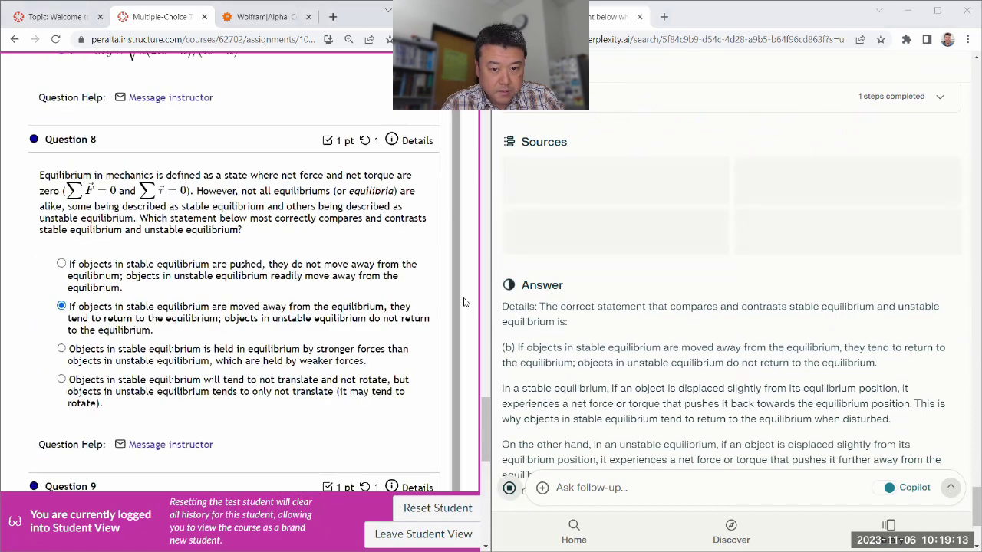
Step: Paste Question 9 as a follow-up and delete the garbled constants sentence
scroll(469, 304, down, 5)
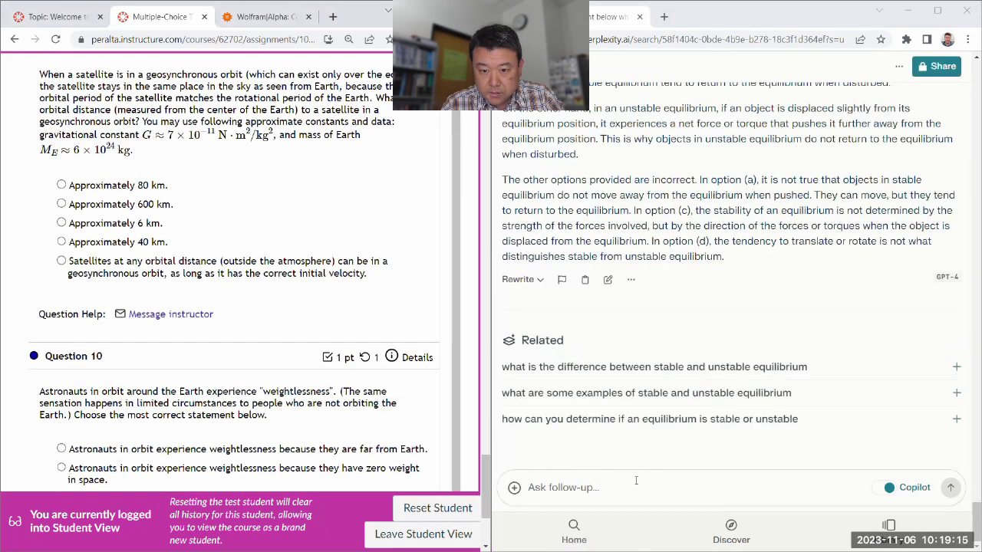
click(620, 487)
text(When a satellite is in a geosynchronous orbit (which can exist only over the equator), the satellite stays in the same place in the sky as seen from Earth, because the orbital period of the satellite matches the rotational period of the Earth. What is the orbital distance (measured from the center of the Earth) to a satellite in a geosynchronous orbit? You may use following approximate constants and data: gravitational constant , and mass of Earth .  Approximately 80 km. Approximately 600 km. Approximately 6 km. Approximately 40 km. Satellites at any orbital distance (outside the atmosphere) can be in a geosynchronous orbit, as long as it has the correct initial velocity.)
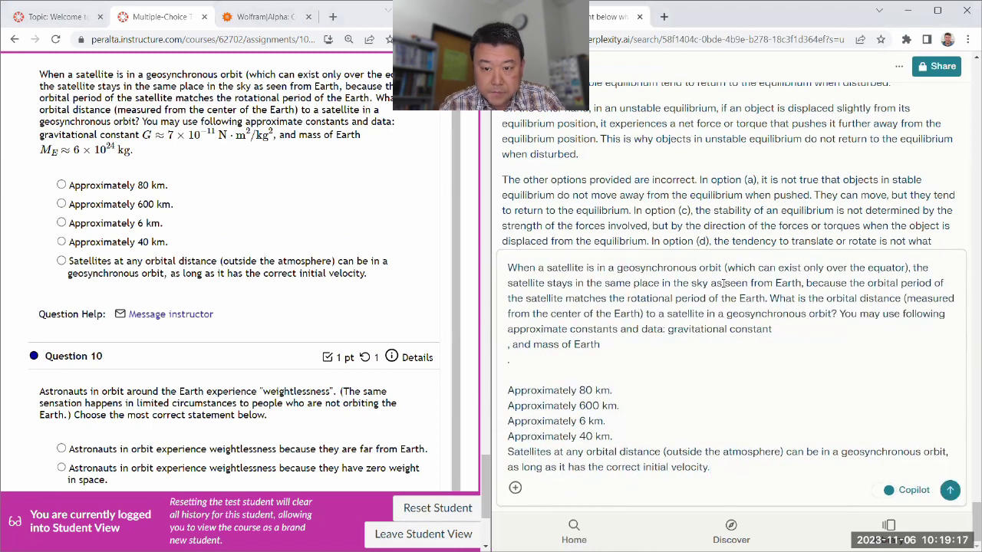
scroll(156, 244, up, 1)
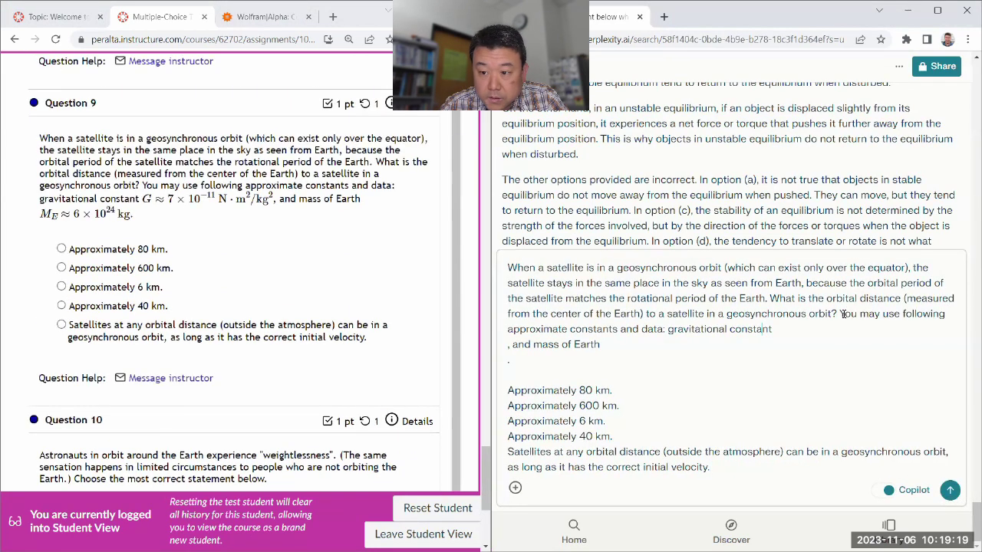
drag(840, 314, 863, 354)
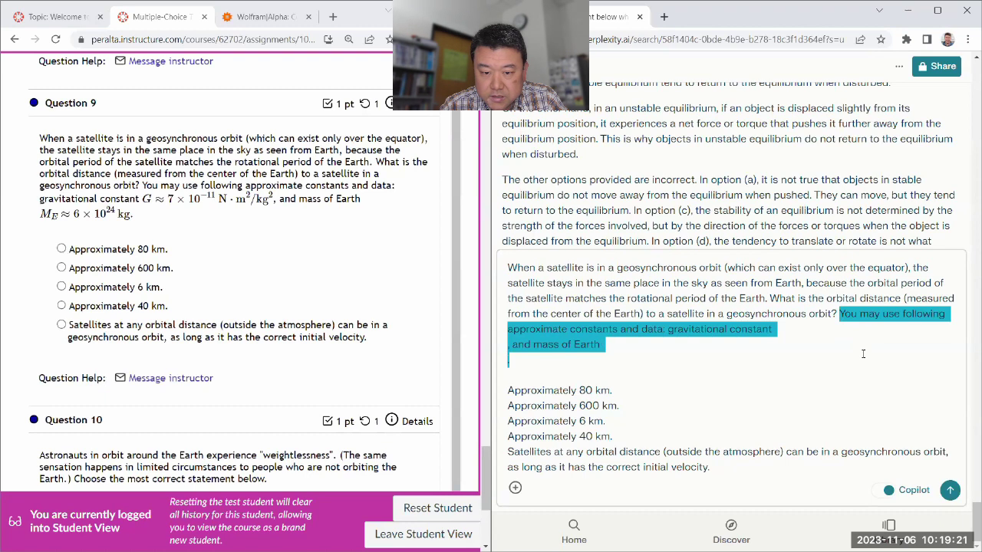
key(BackSpace)
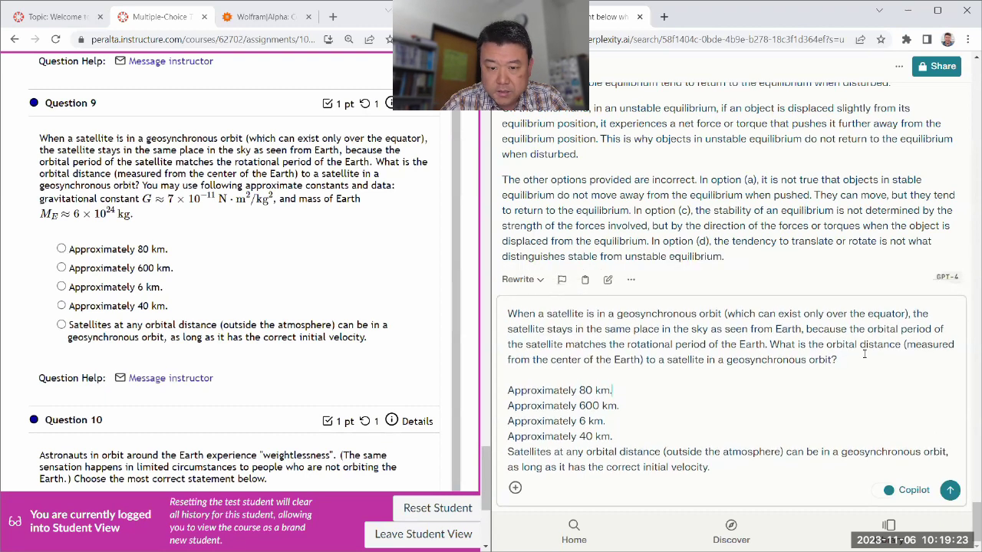
Step: Label Question 9's five geosynchronous-orbit choices (a) through (e)
key(Home)
text((a))
key(Home)
text((b) )
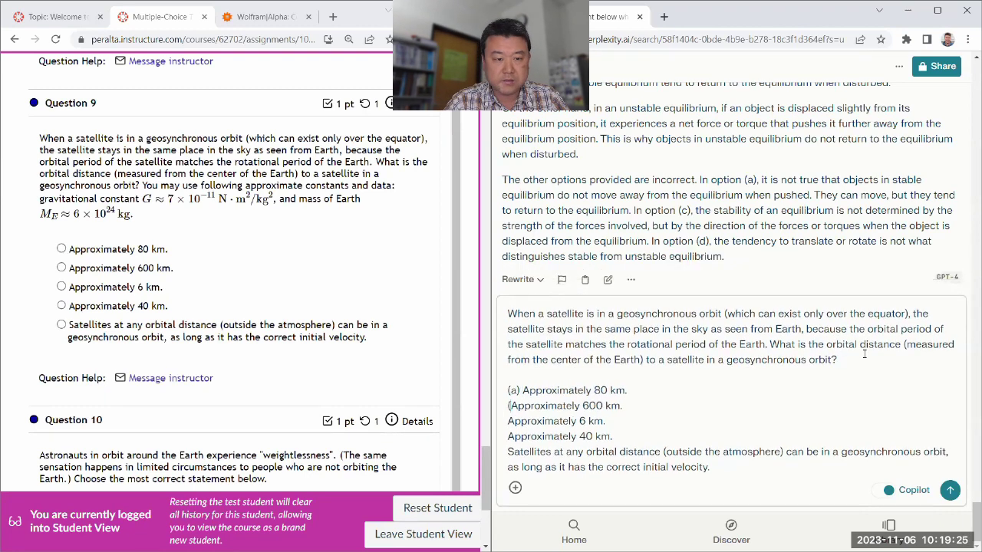
text((c) )
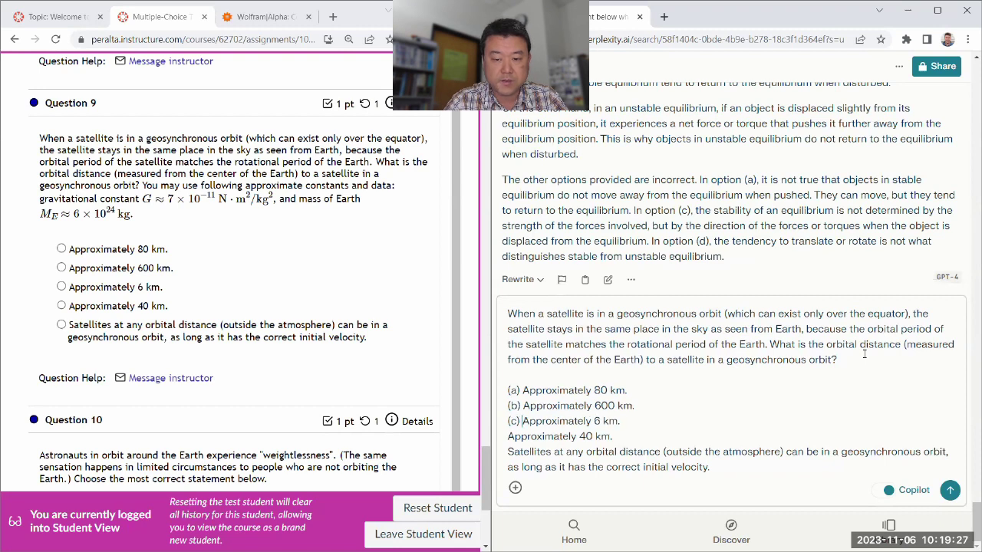
text((d) )
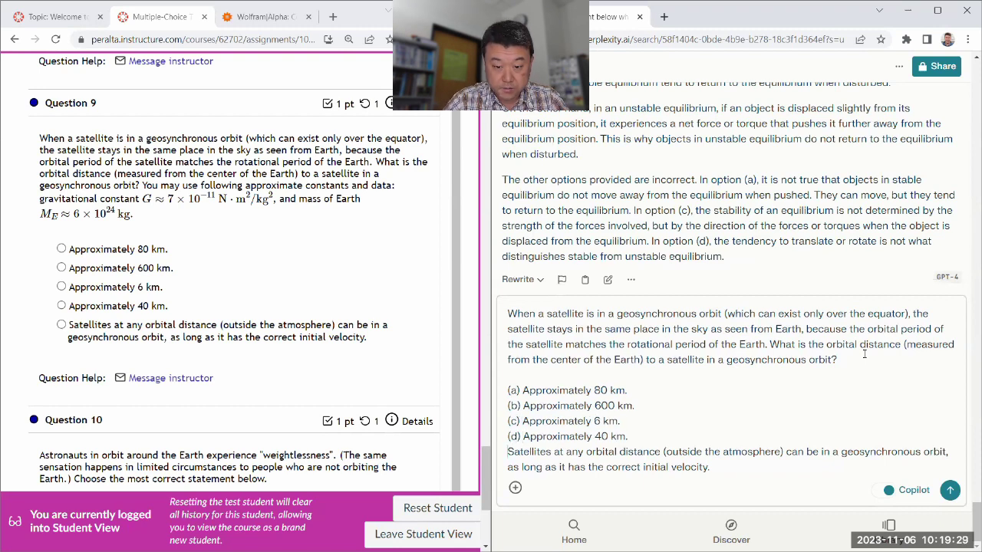
text((e))
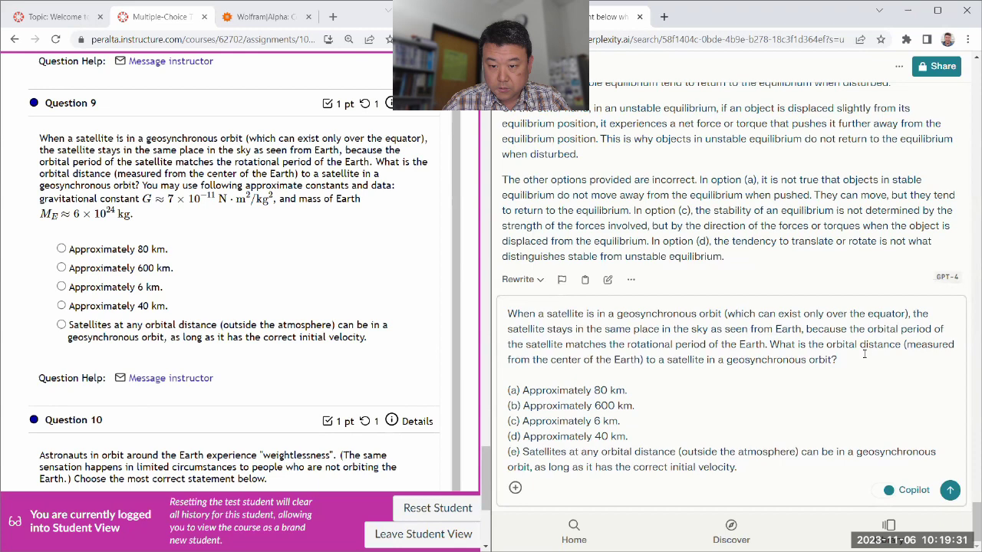
Step: Send the geosynchronous-orbit question to Copilot and copy Question 10's text and options
click(949, 491)
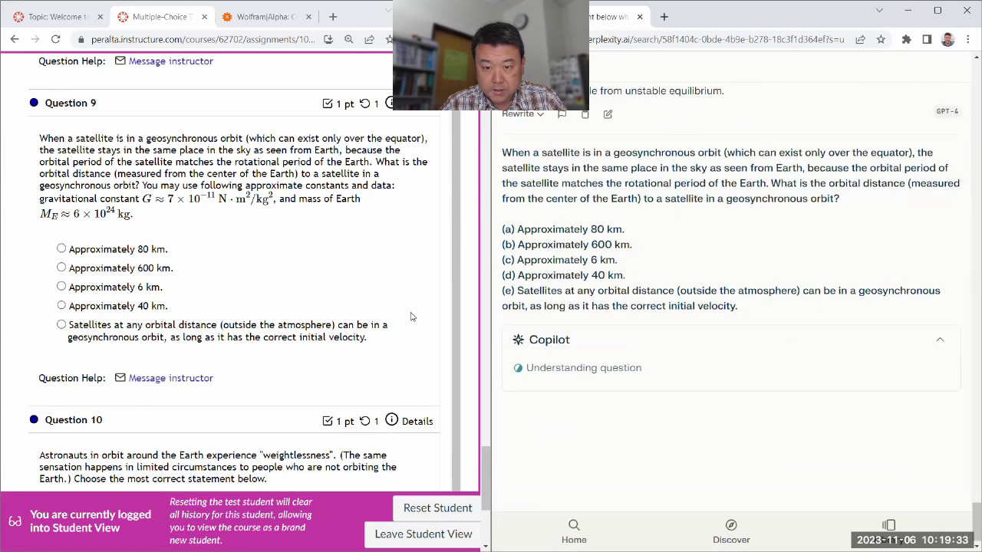
scroll(410, 316, down, 3)
drag(191, 375, 31, 220)
key(ctrl+c)
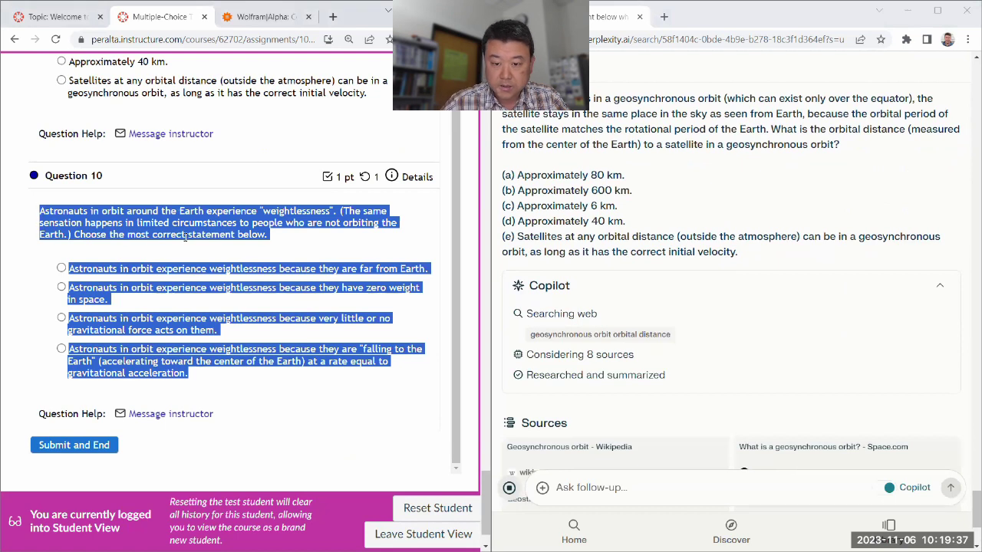
click(473, 287)
Step: Answer Canvas Question 9 with 'Satellites at any orbital distance can be geosynchronous'
scroll(473, 287, up, 10)
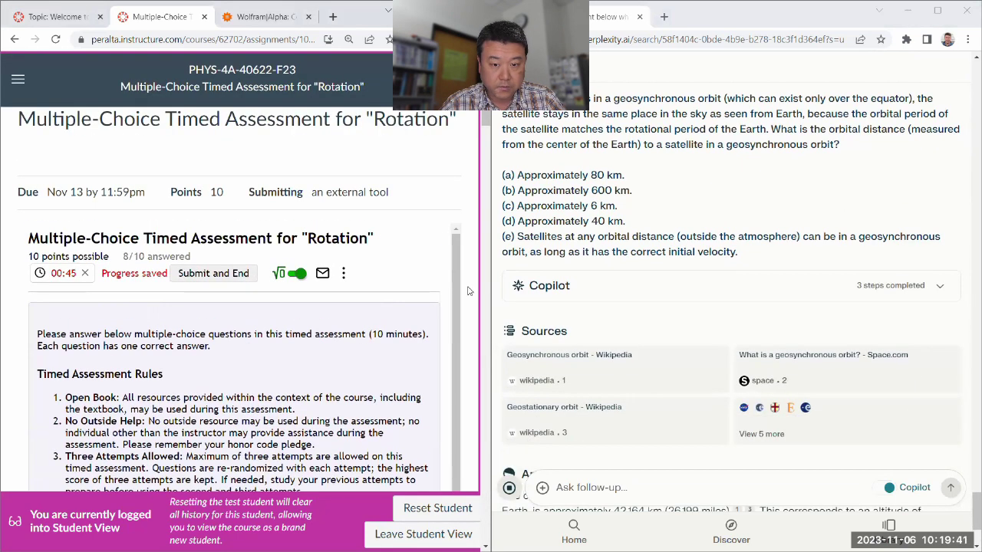
scroll(469, 290, down, 10)
scroll(469, 290, up, 3)
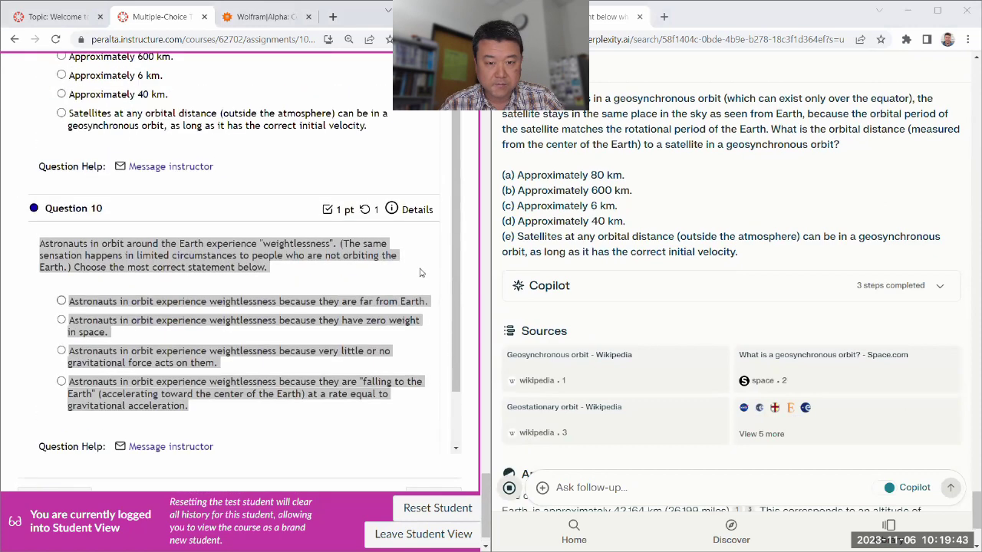
scroll(707, 337, down, 3)
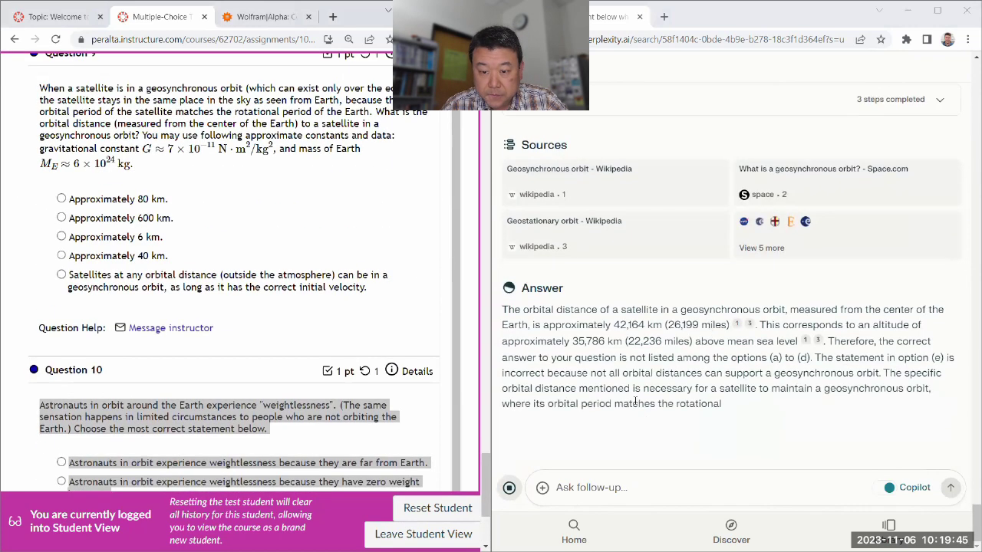
scroll(645, 405, down, 3)
scroll(645, 405, down, 1)
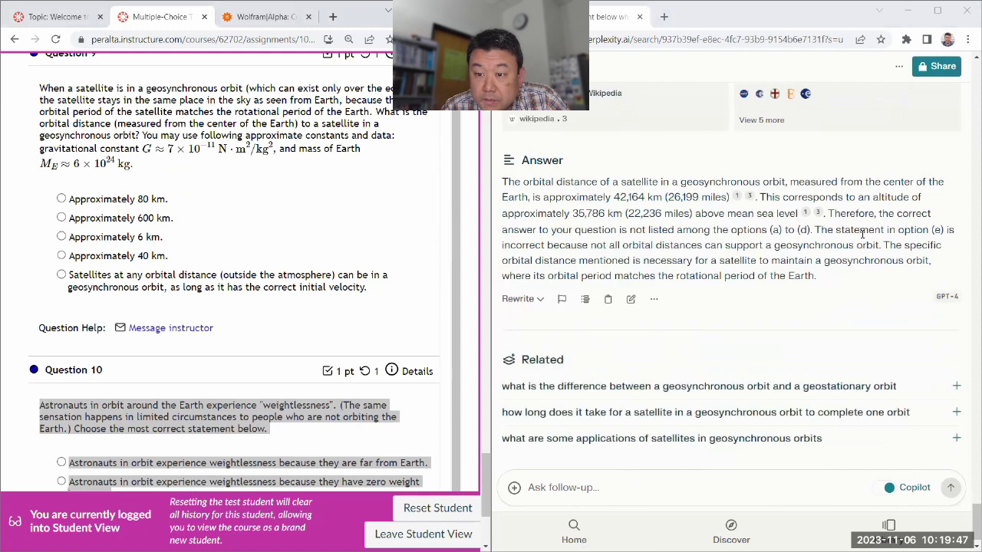
click(62, 275)
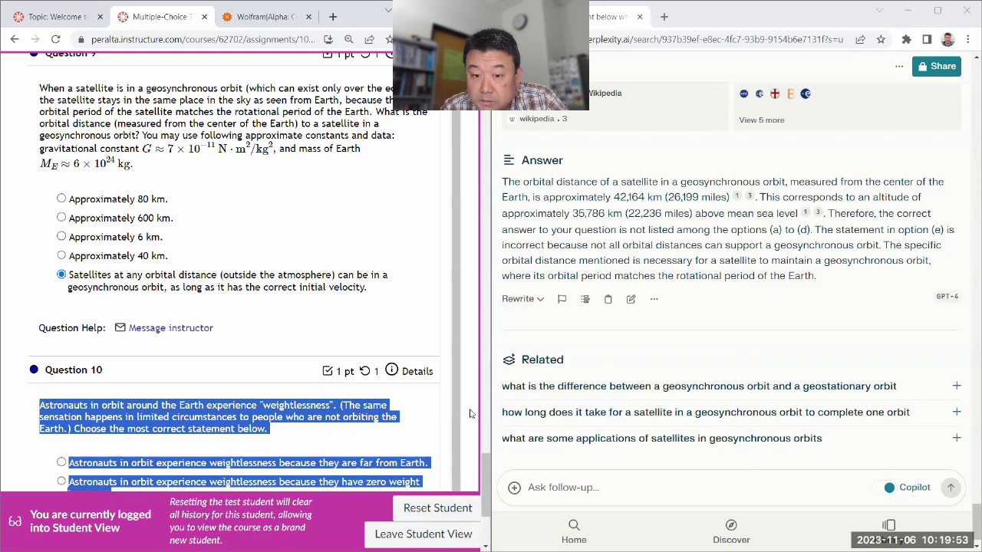
scroll(470, 414, down, 3)
Step: Paste Question 10 as a Perplexity follow-up, label its choices (a), (b), (c), (e), and send it
click(583, 487)
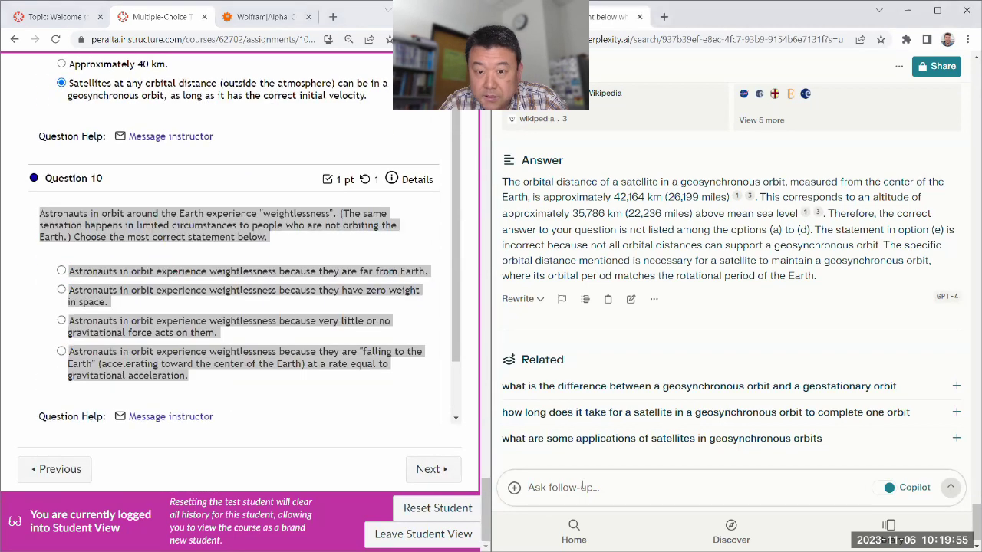
key(ctrl+v)
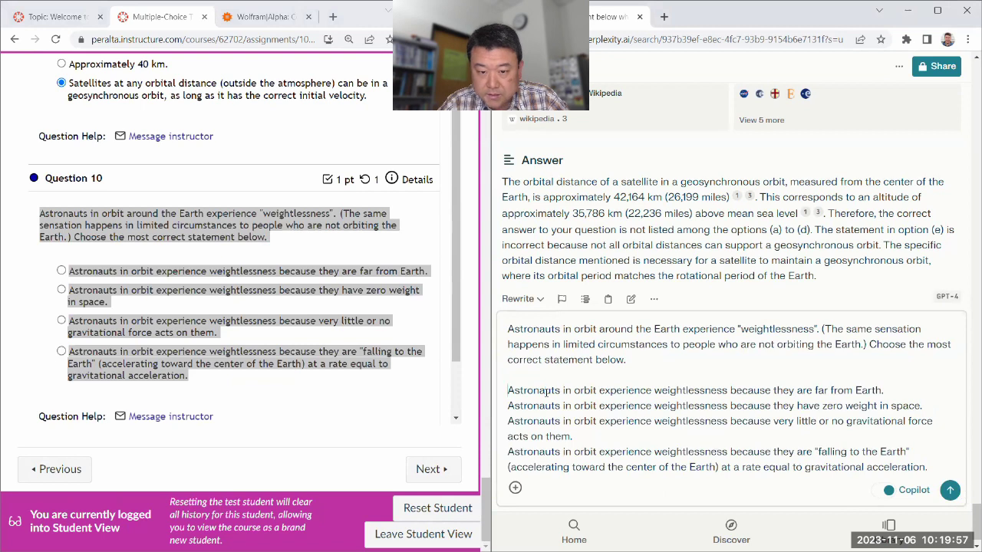
text((a) (b))
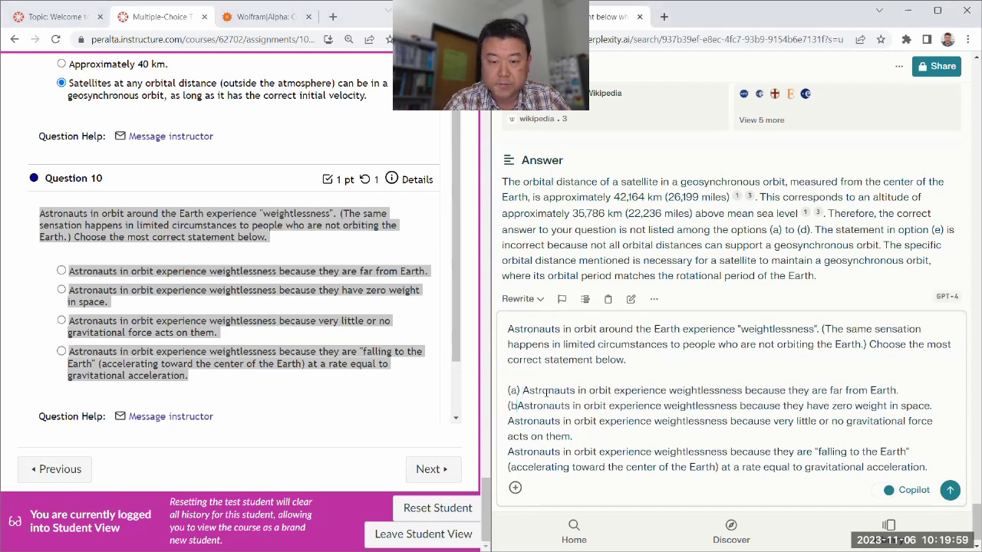
key(Down)
text((c))
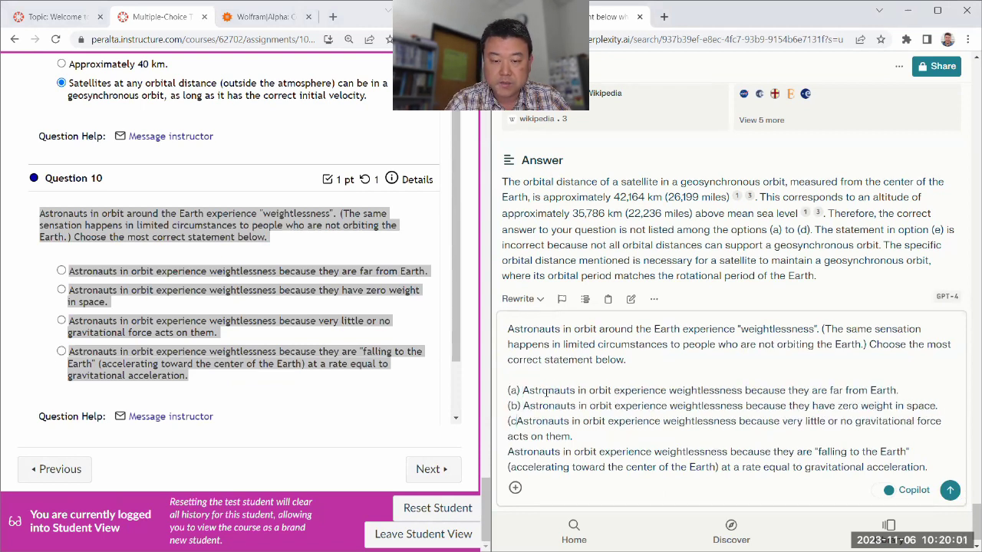
key(Home)
text((e))
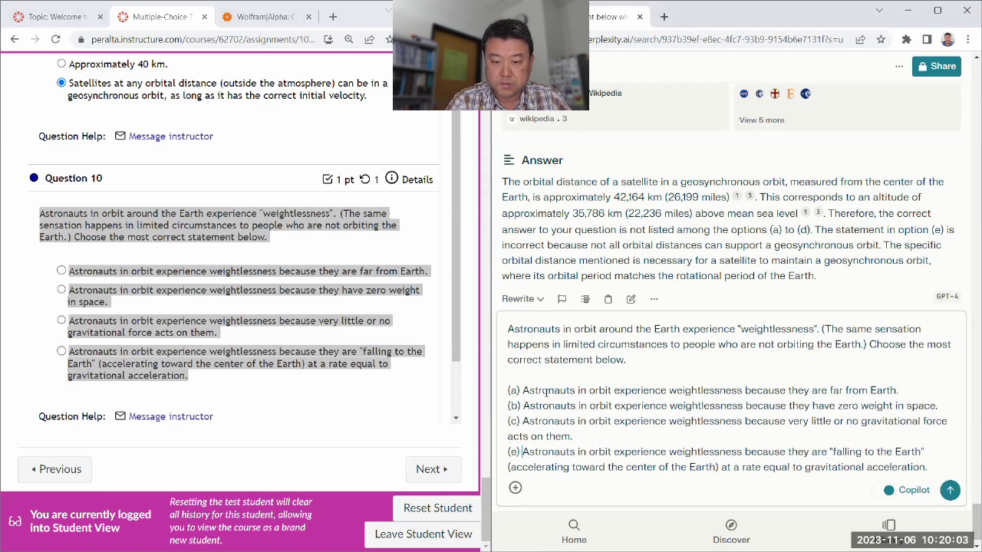
click(948, 489)
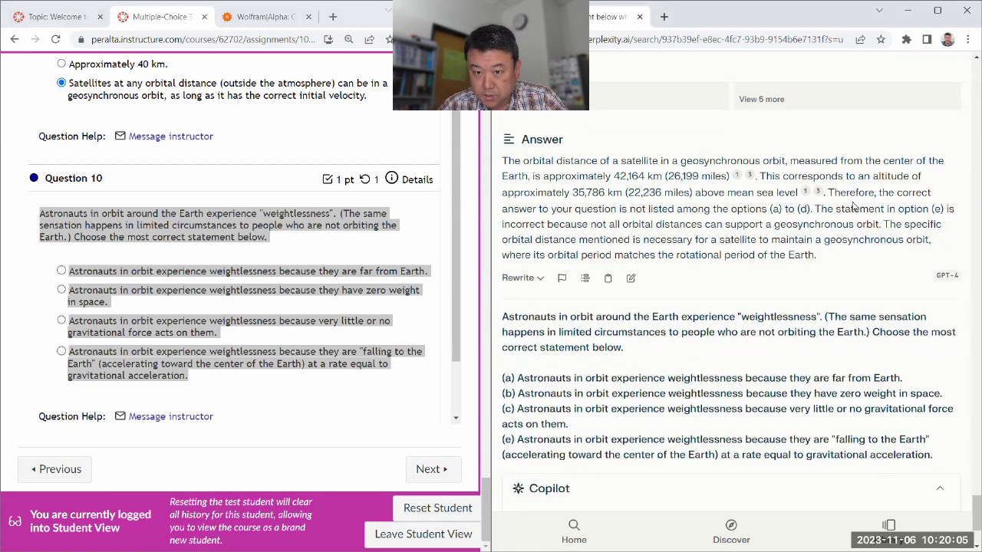
scroll(819, 144, up, 6)
scroll(238, 165, up, 3)
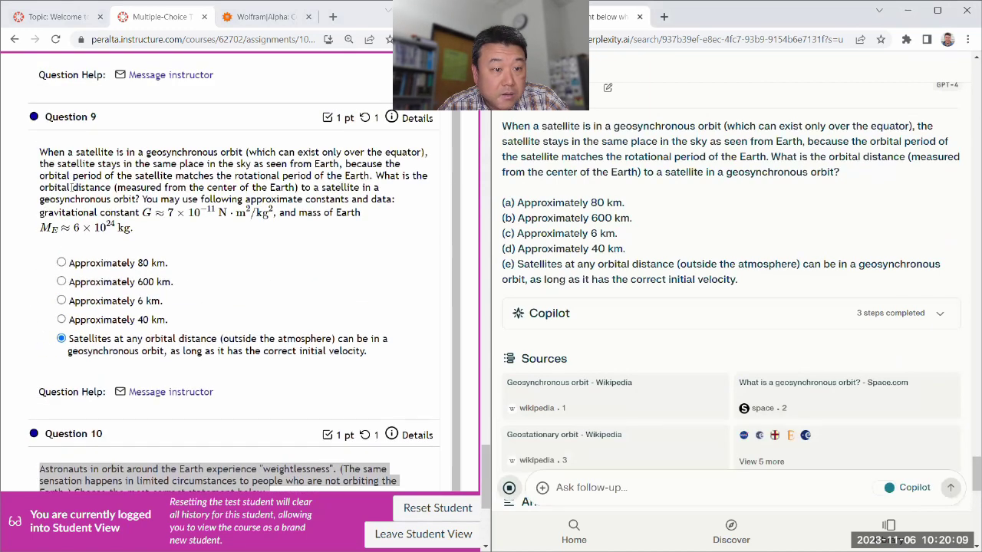
scroll(675, 257, down, 3)
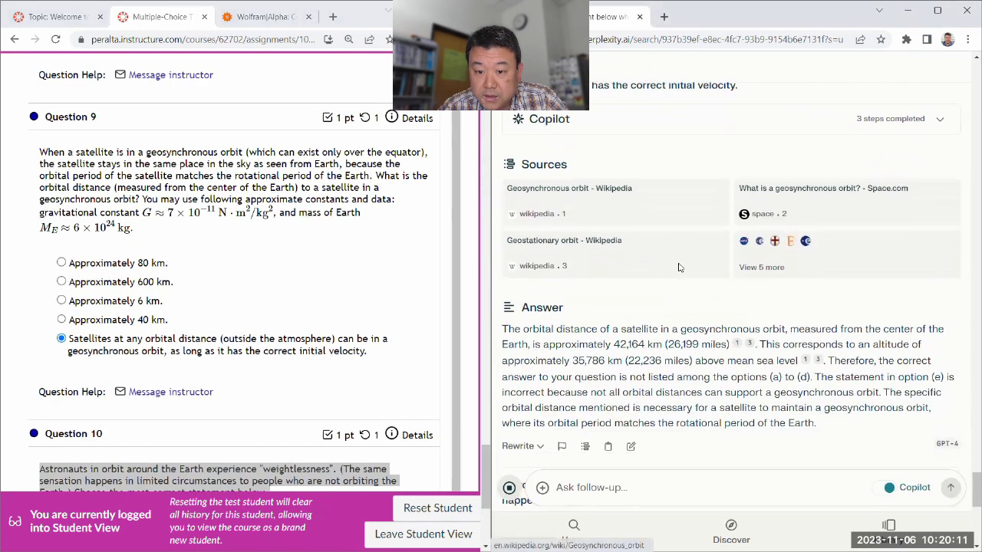
scroll(679, 267, down, 1)
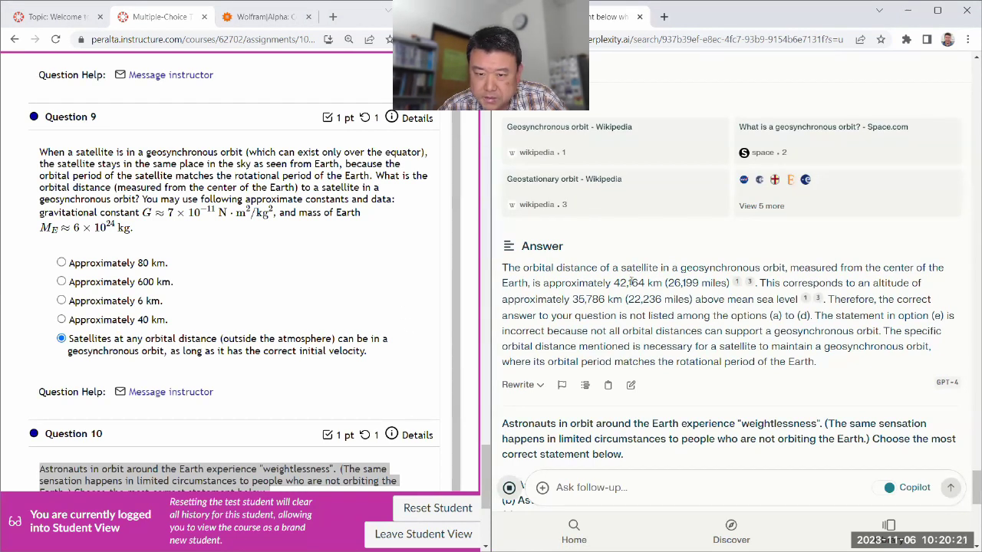
Step: Change Question 9's answer to 'Approximately 40 km' and submit the quiz
click(73, 316)
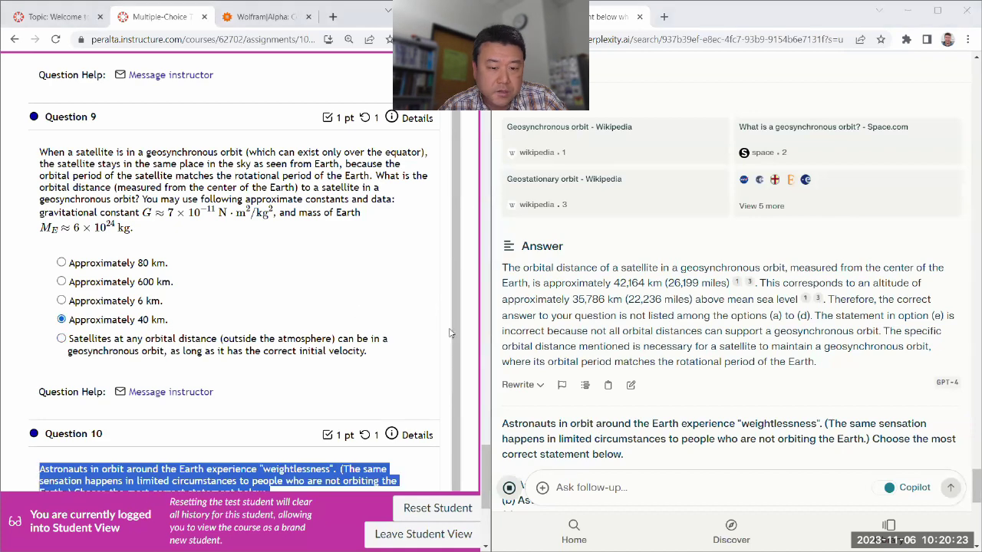
scroll(464, 336, down, 3)
click(441, 361)
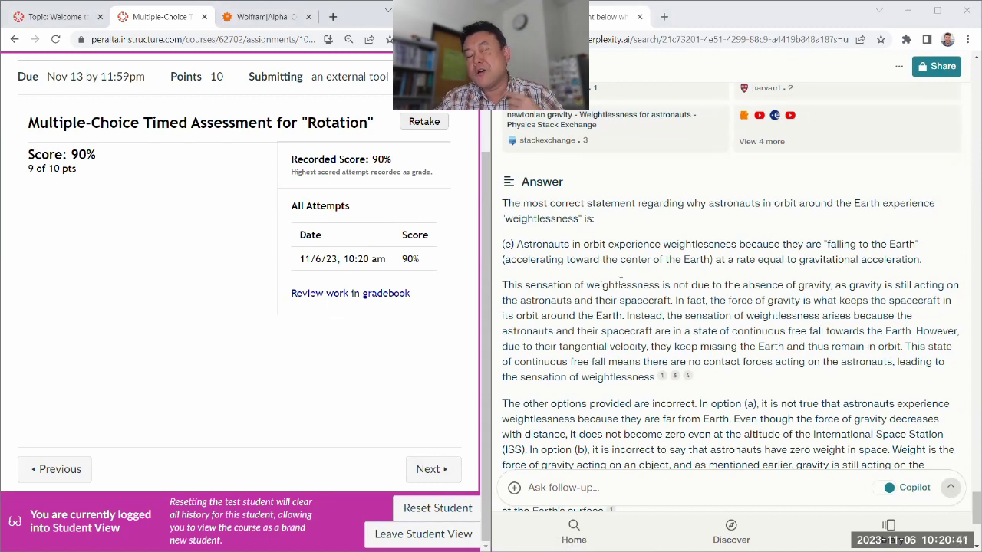
Step: Highlight the 42,164 km orbital distance in Perplexity's geosynchronous answer
scroll(622, 282, up, 5)
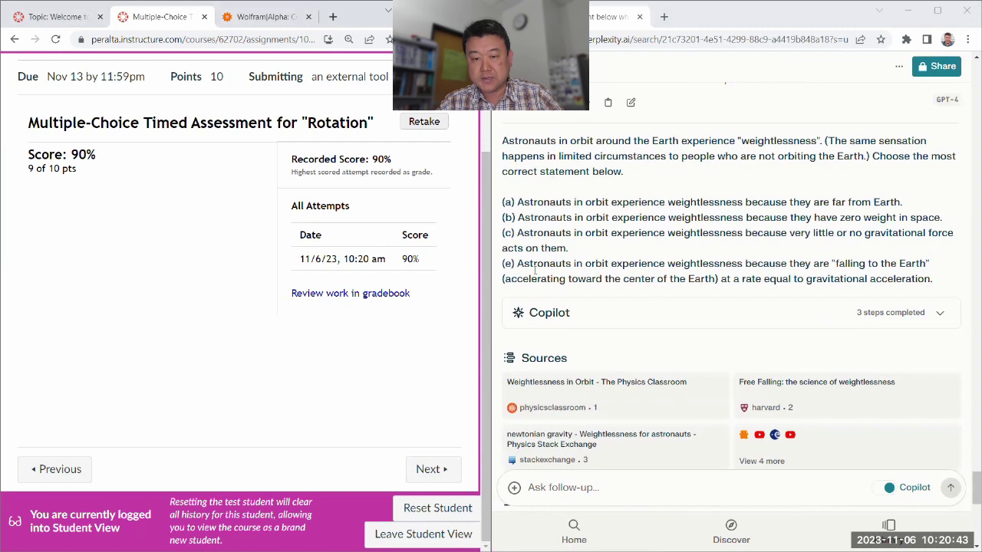
scroll(656, 300, up, 15)
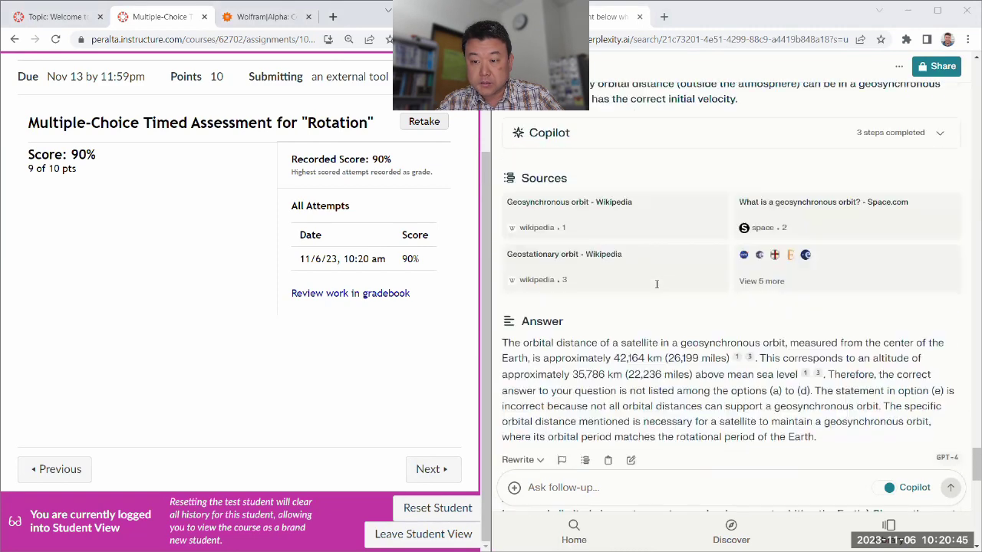
scroll(629, 281, up, 1)
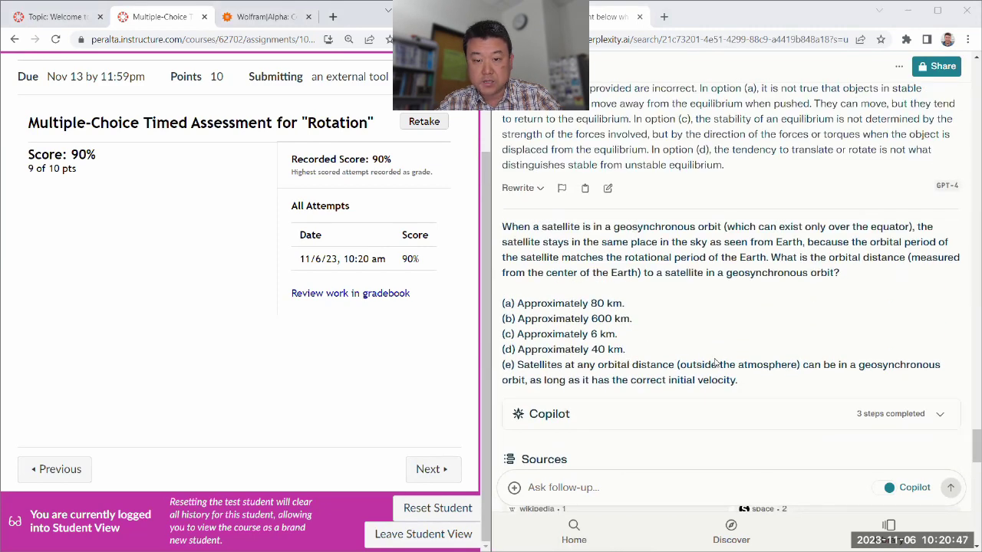
scroll(715, 359, down, 5)
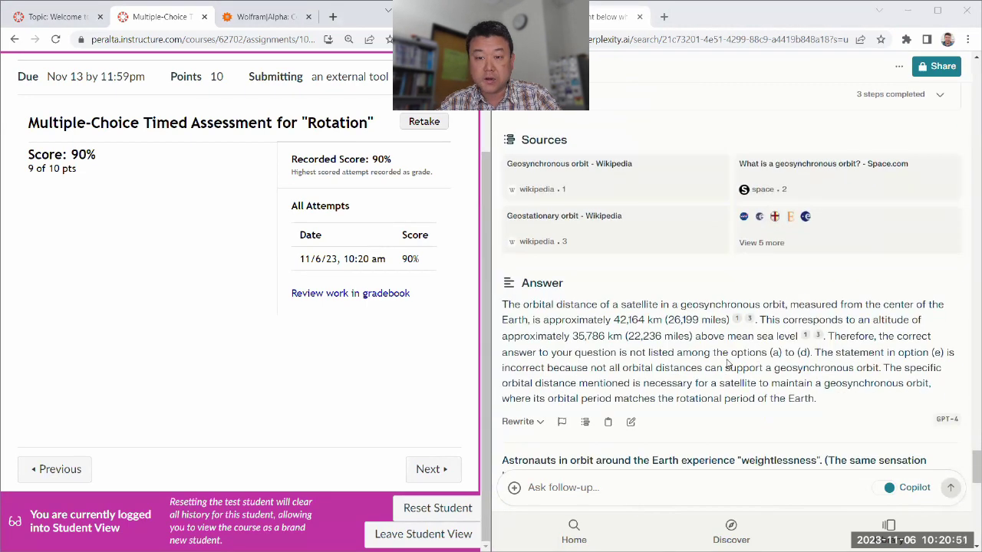
drag(613, 320, 652, 319)
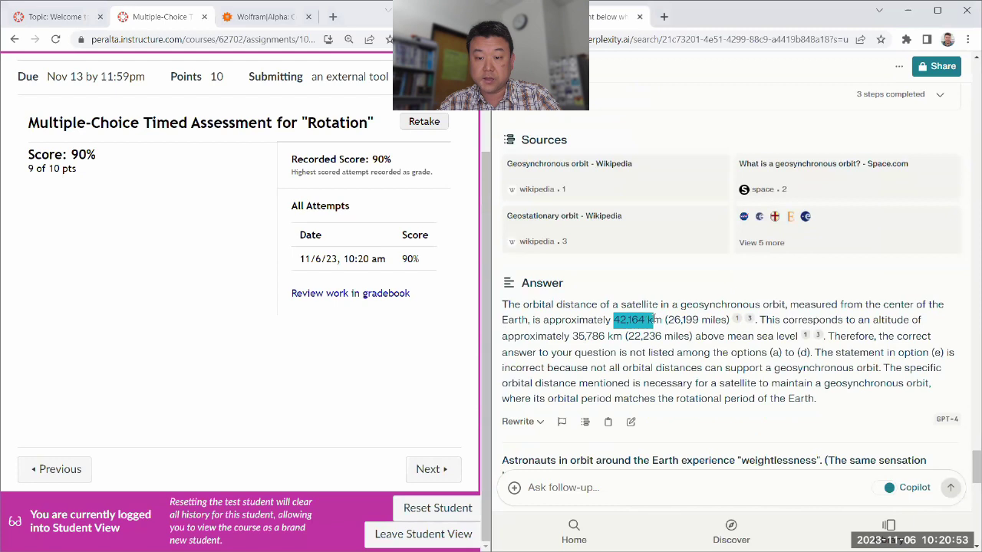
scroll(549, 237, up, 3)
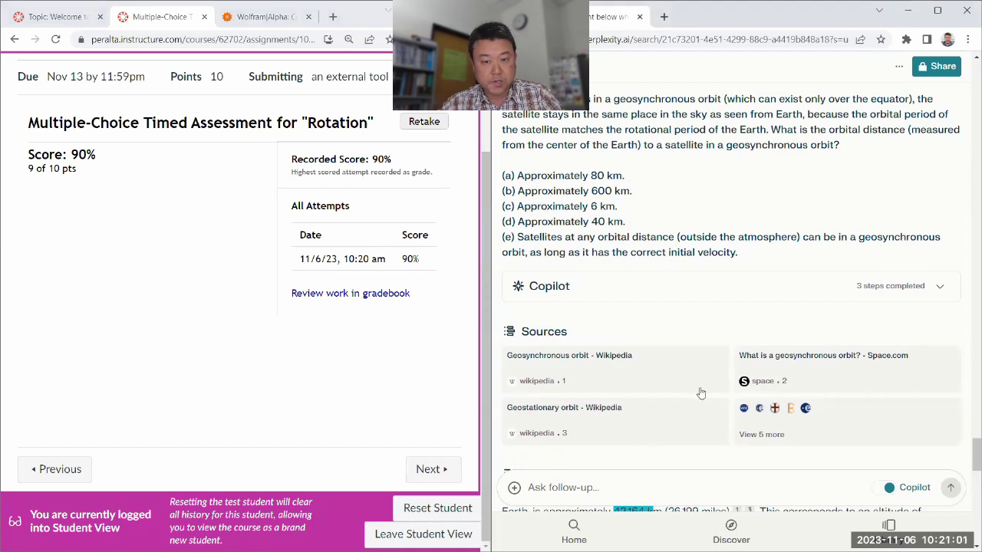
Step: Open the 90% attempt through 'Review work in gradebook'
scroll(698, 390, down, 10)
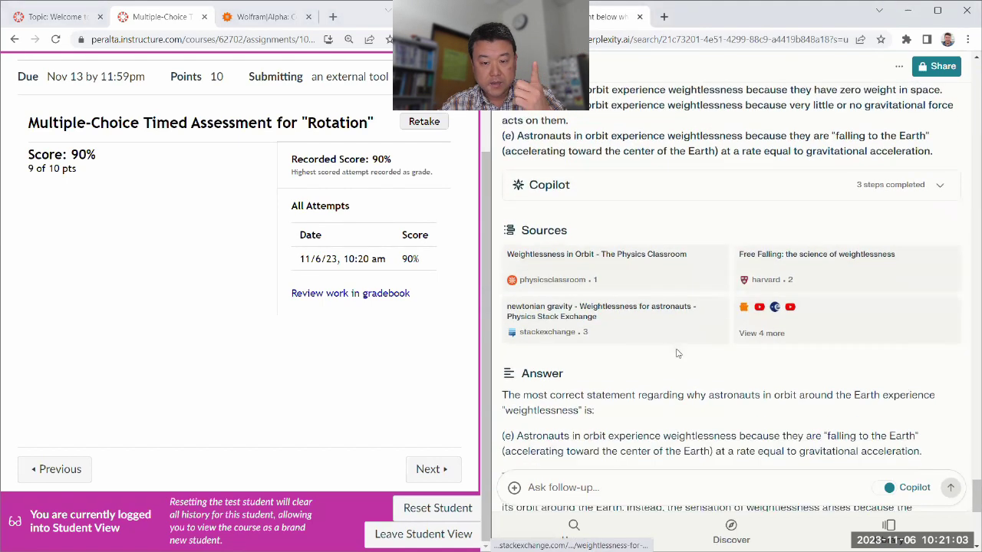
scroll(698, 315, down, 2)
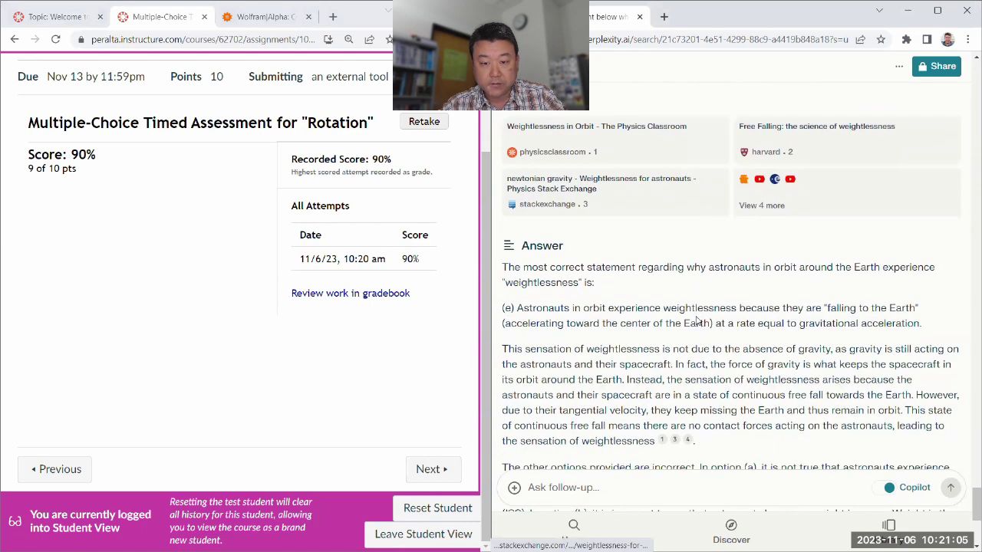
click(353, 294)
scroll(384, 330, down, 20)
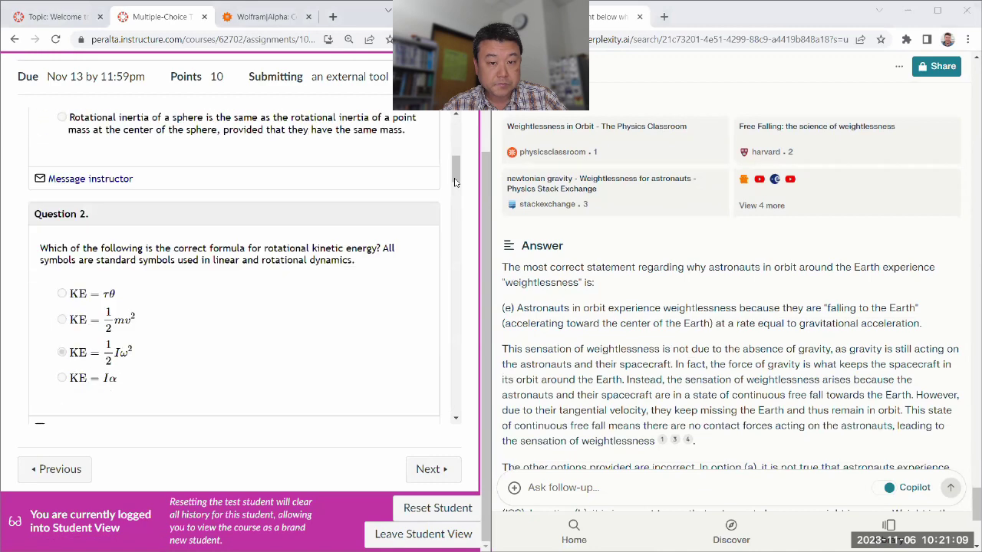
scroll(365, 388, up, 2)
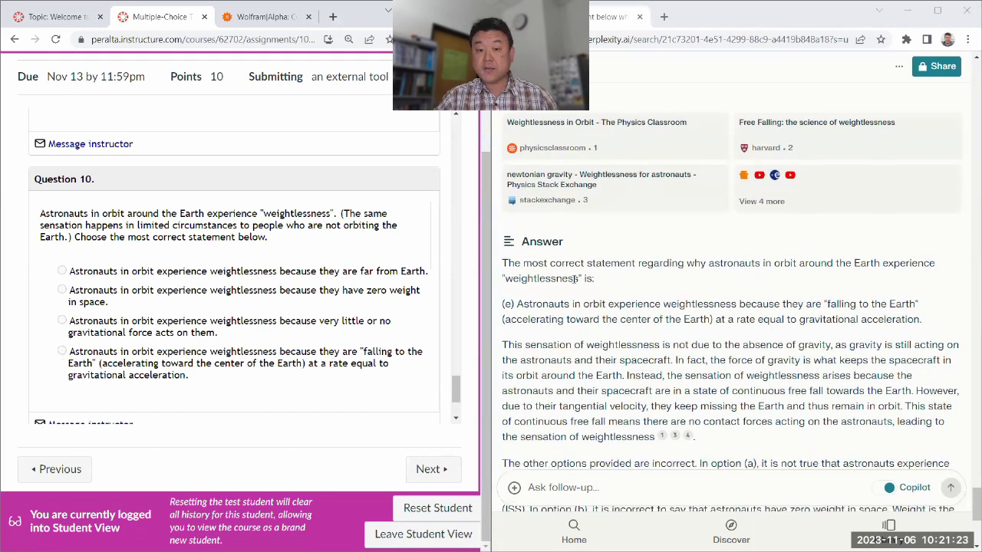
scroll(542, 267, down, 2)
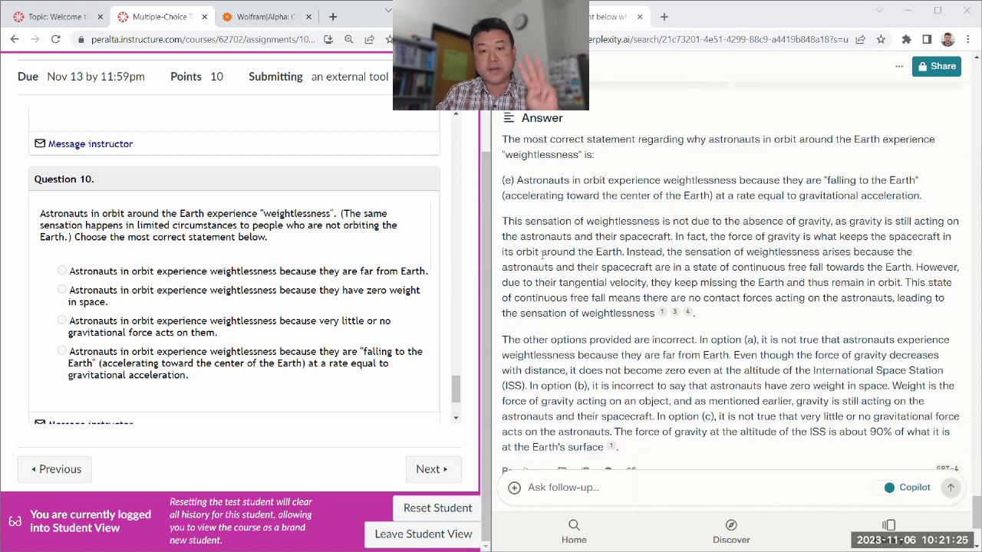
scroll(450, 330, down, 2)
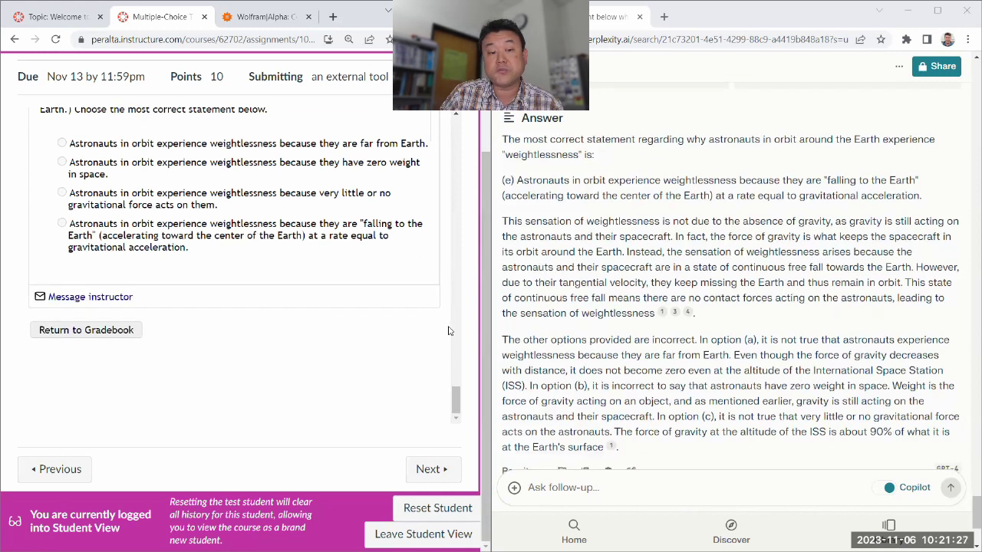
scroll(436, 310, up, 7)
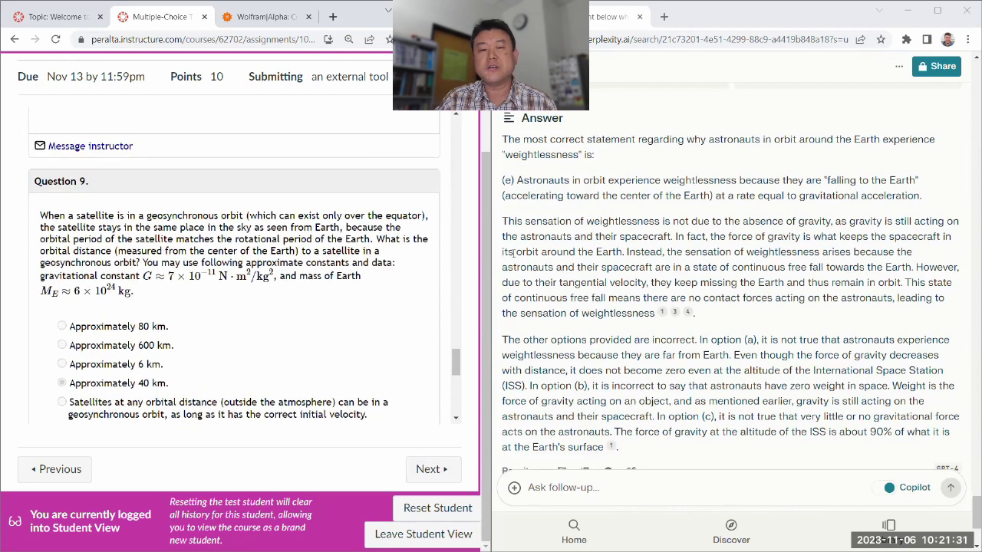
drag(460, 362, 450, 142)
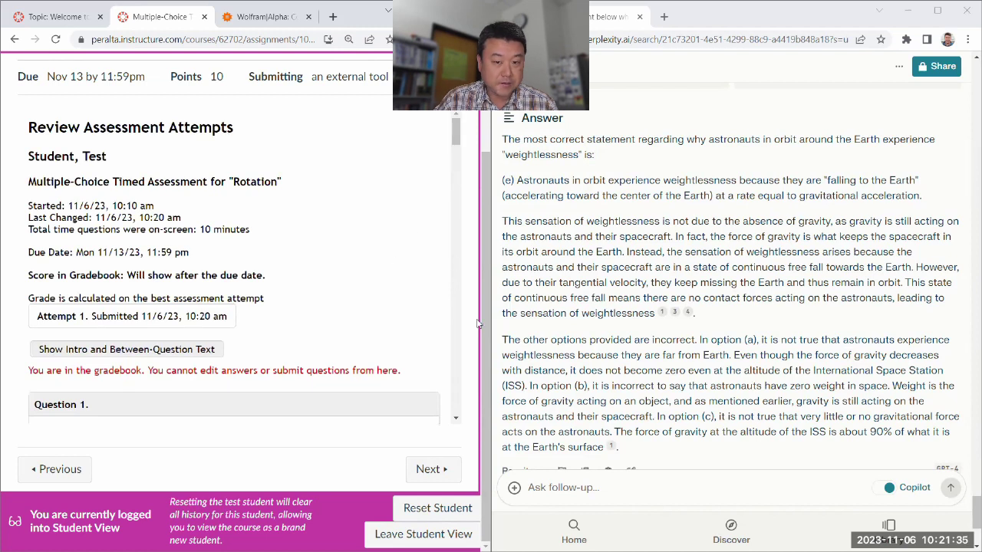
scroll(396, 312, down, 3)
scroll(389, 311, down, 1)
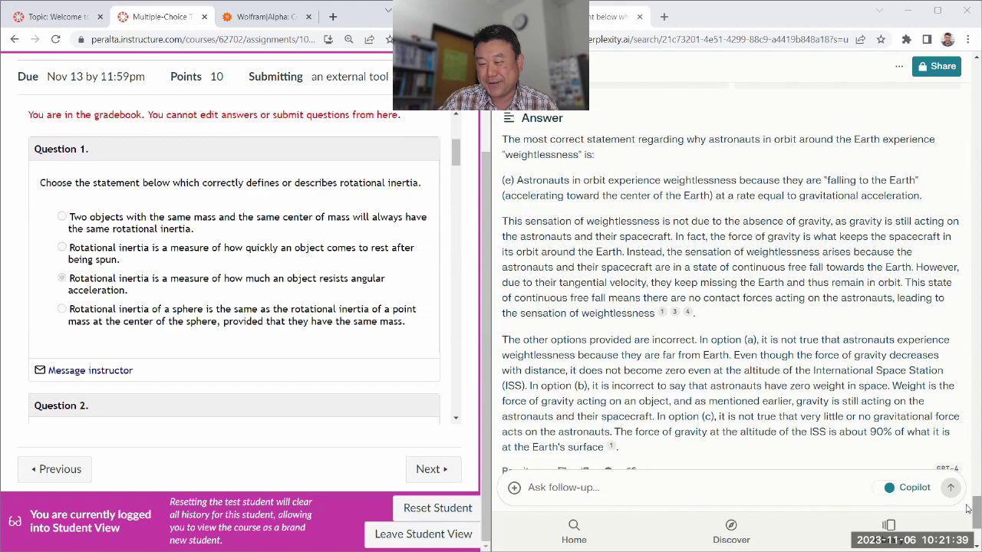
drag(973, 507, 949, 255)
scroll(949, 255, up, 15)
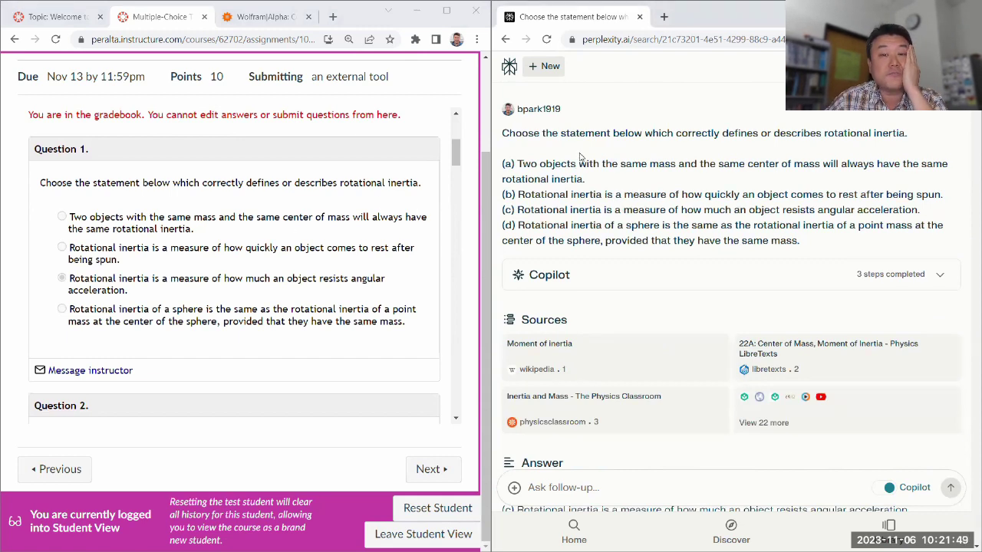
mouse_move(490, 179)
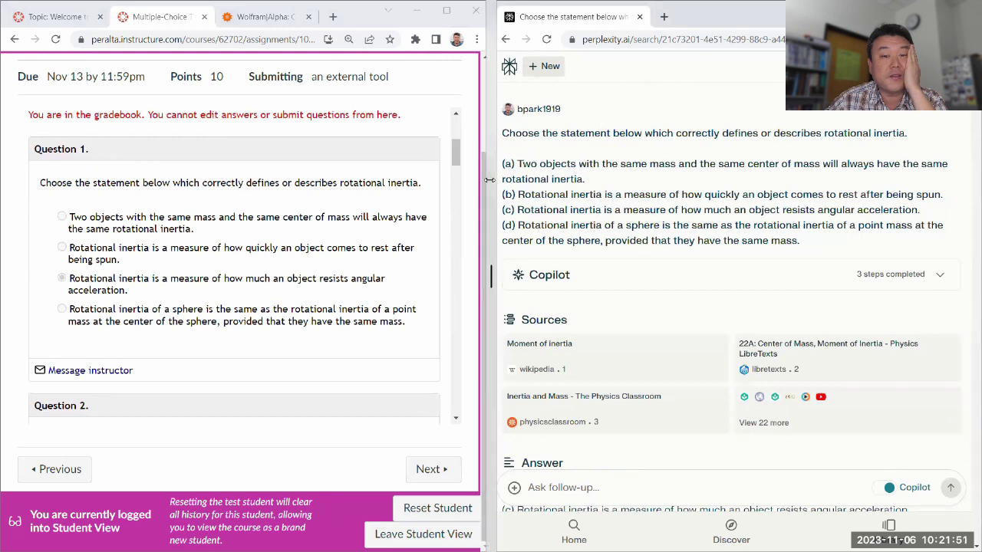
drag(490, 179, 337, 182)
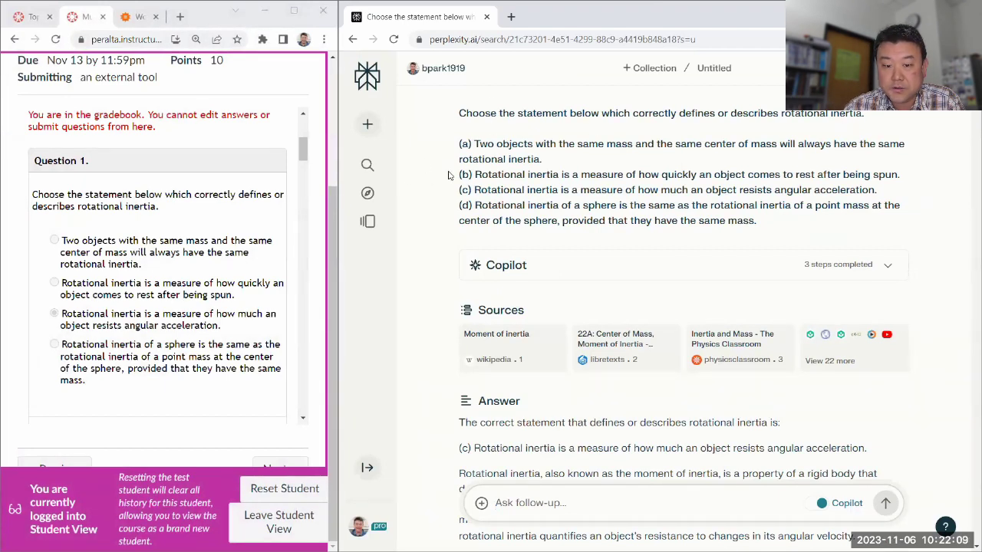
scroll(458, 179, down, 1)
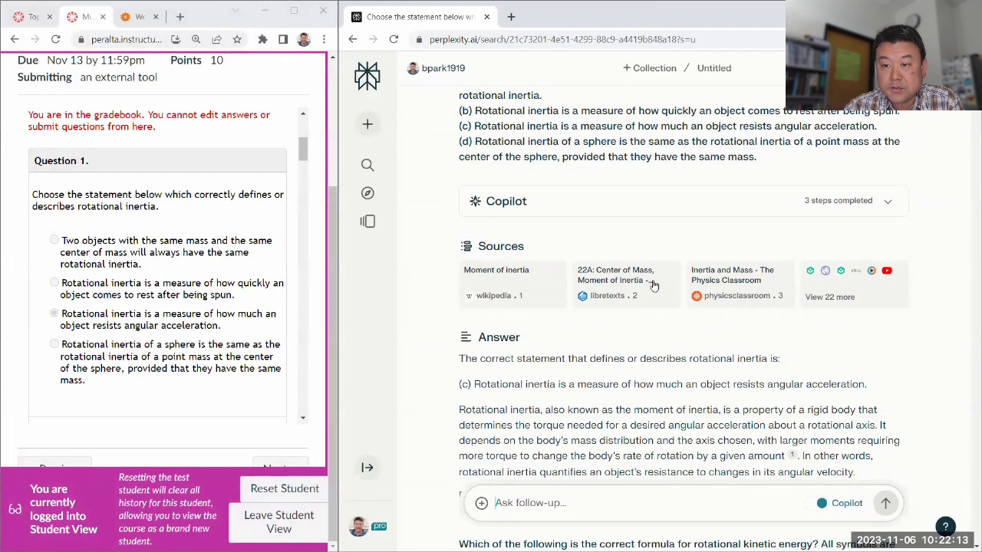
scroll(421, 335, down, 1)
scroll(422, 332, down, 3)
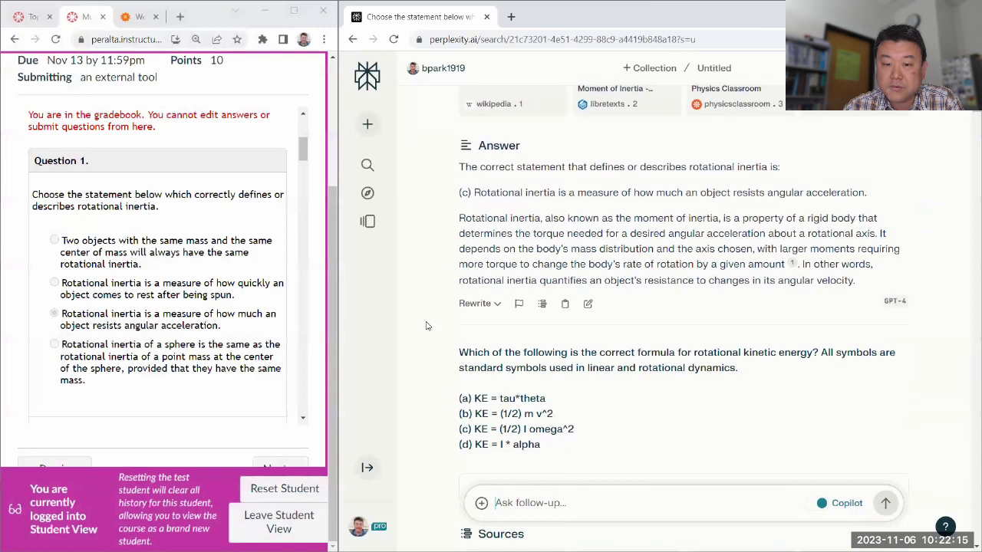
scroll(427, 326, down, 5)
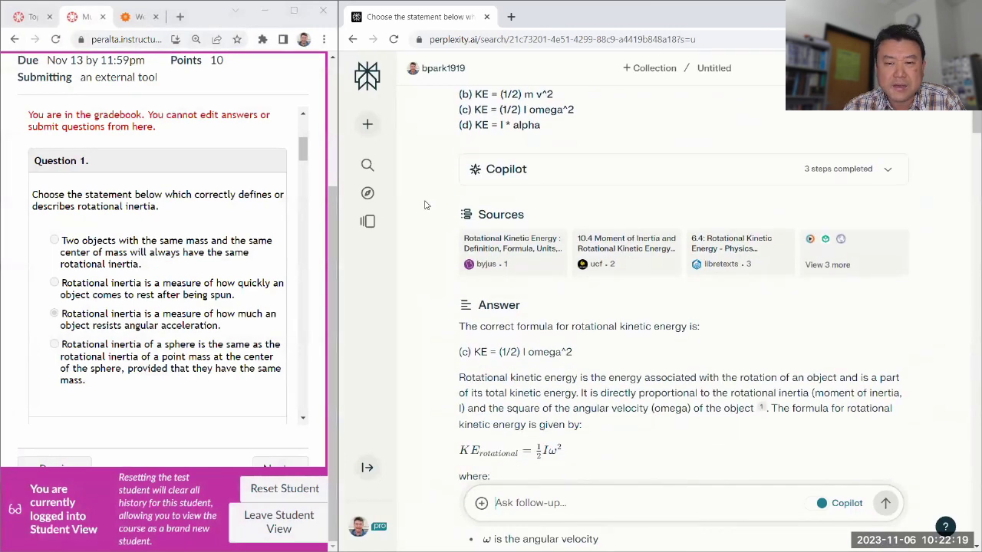
scroll(428, 205, down, 3)
scroll(427, 205, down, 4)
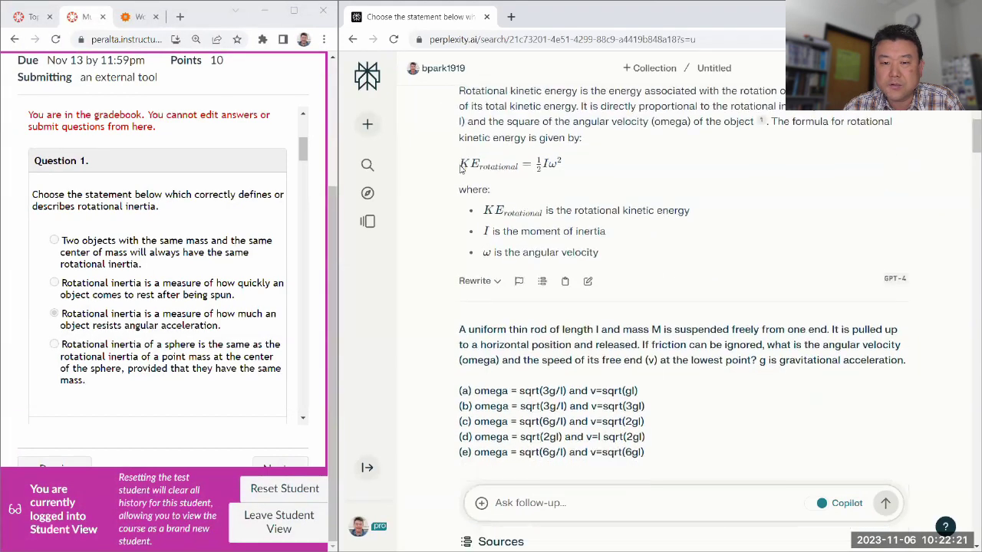
scroll(461, 170, down, 2)
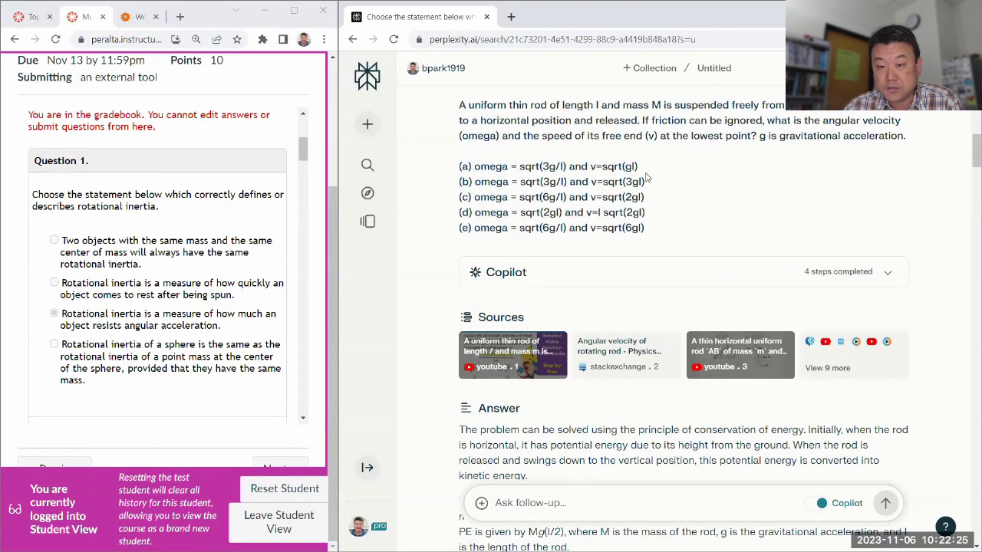
scroll(418, 205, down, 3)
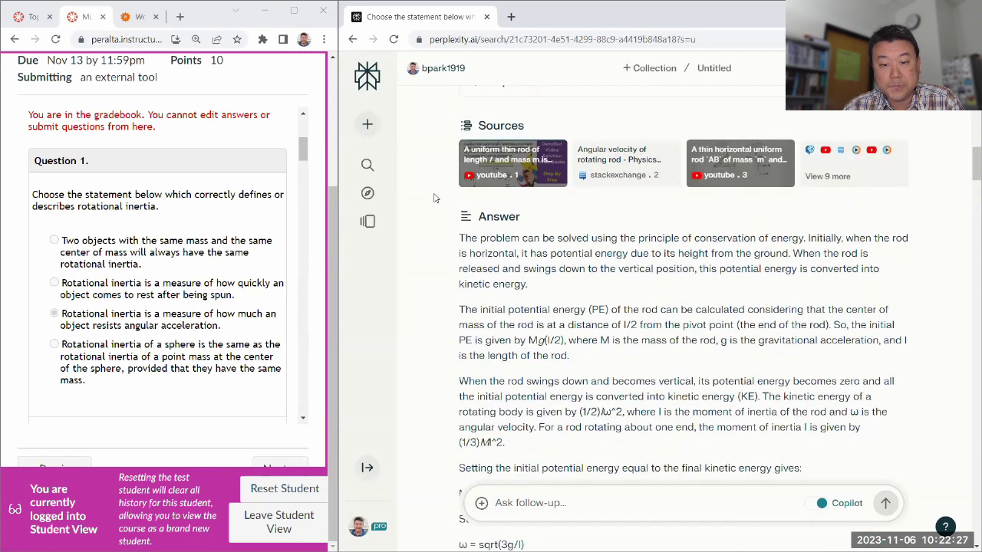
scroll(434, 198, down, 1)
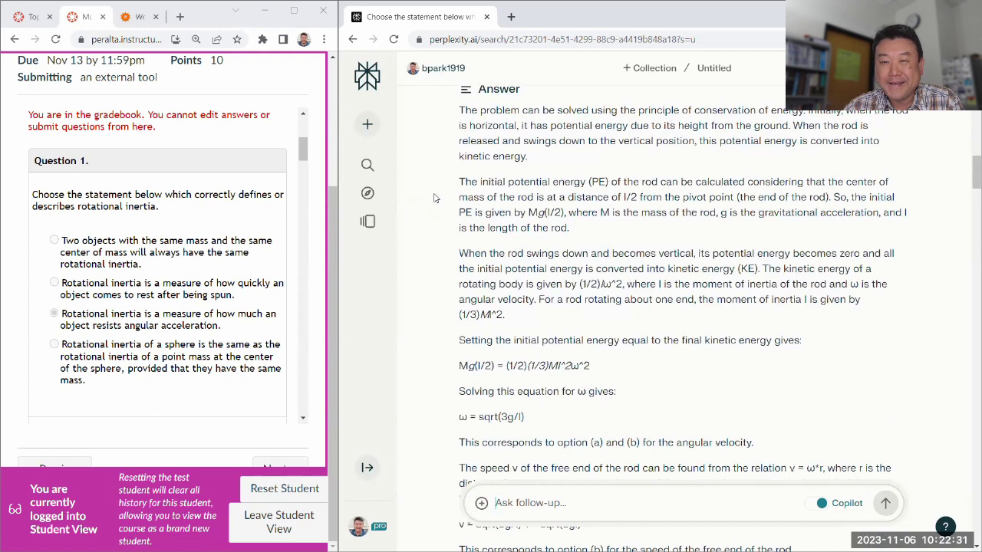
scroll(433, 198, down, 1)
scroll(433, 198, down, 2)
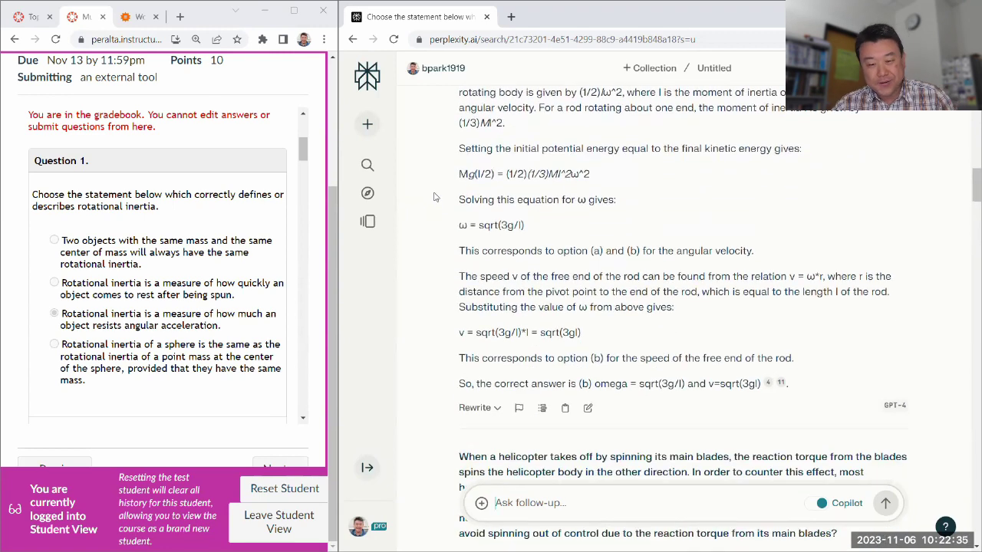
scroll(434, 197, down, 1)
scroll(438, 185, down, 1)
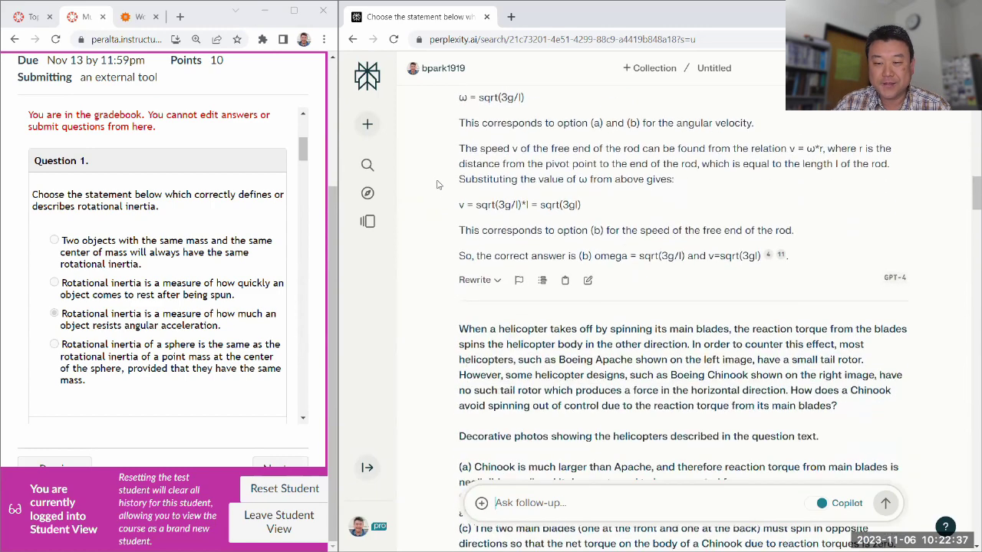
scroll(437, 184, down, 3)
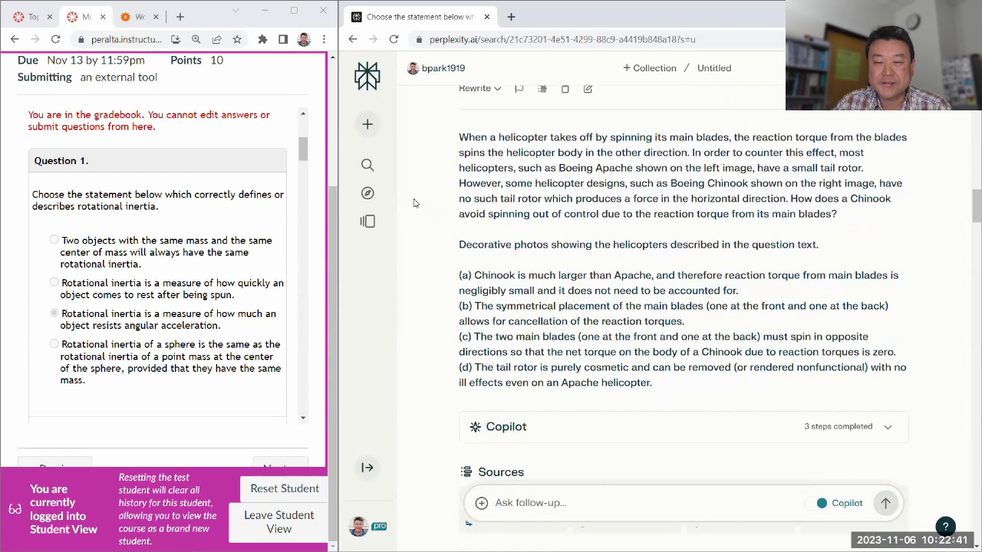
scroll(430, 209, down, 2)
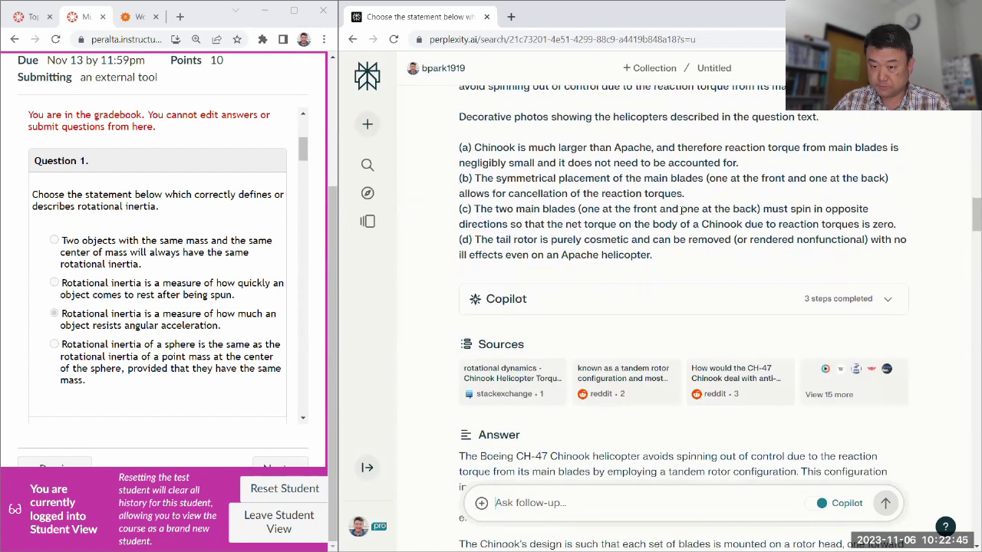
scroll(452, 207, down, 4)
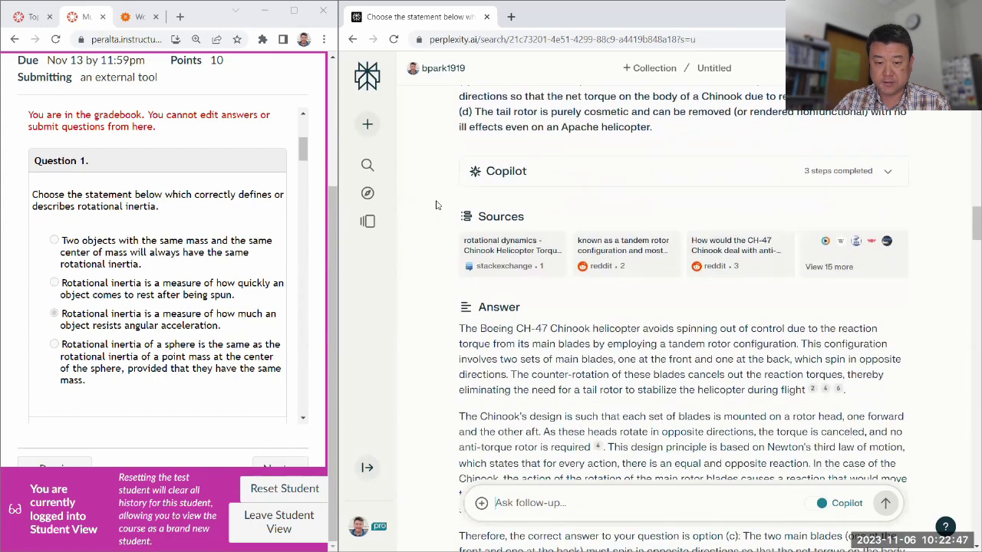
scroll(436, 205, down, 4)
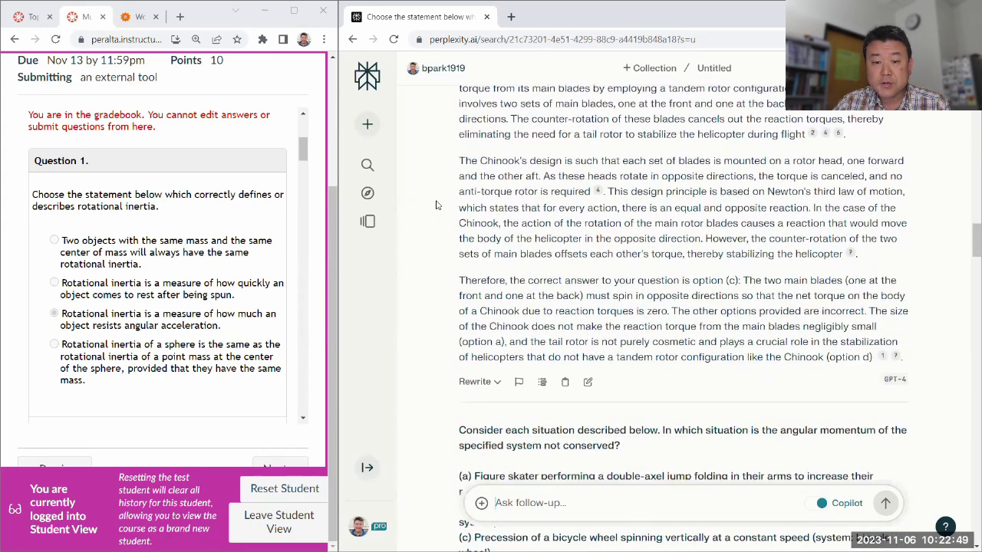
scroll(436, 204, down, 3)
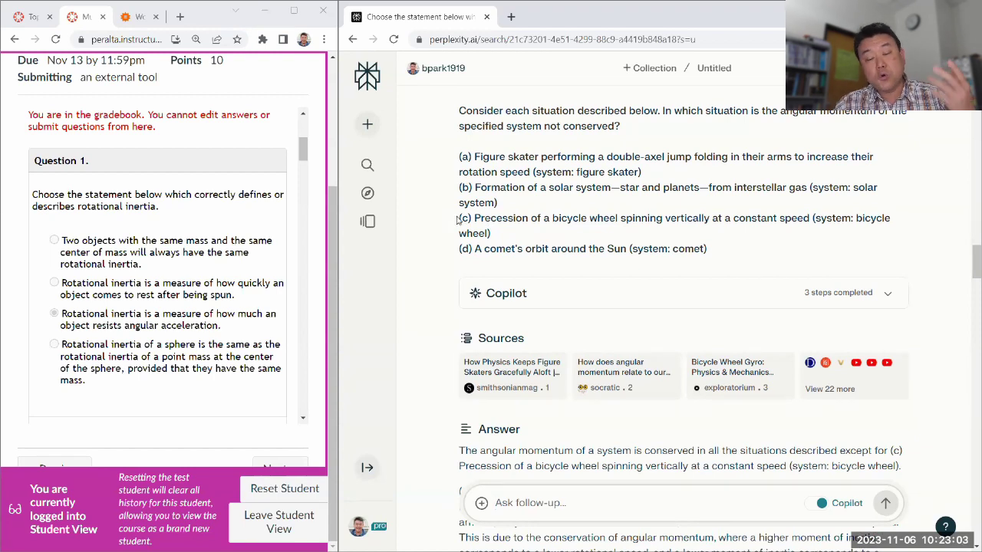
scroll(548, 214, down, 5)
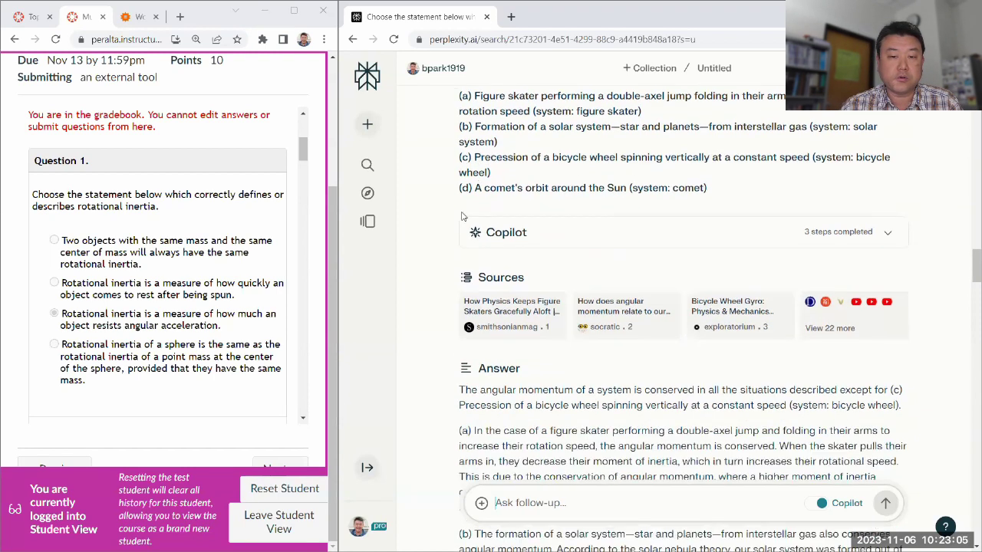
scroll(548, 213, down, 2)
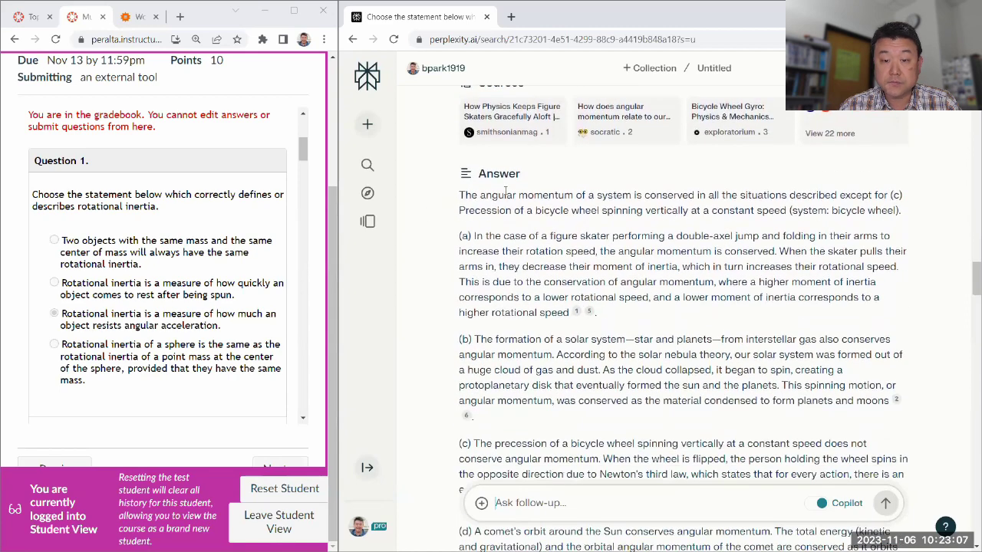
scroll(565, 215, down, 4)
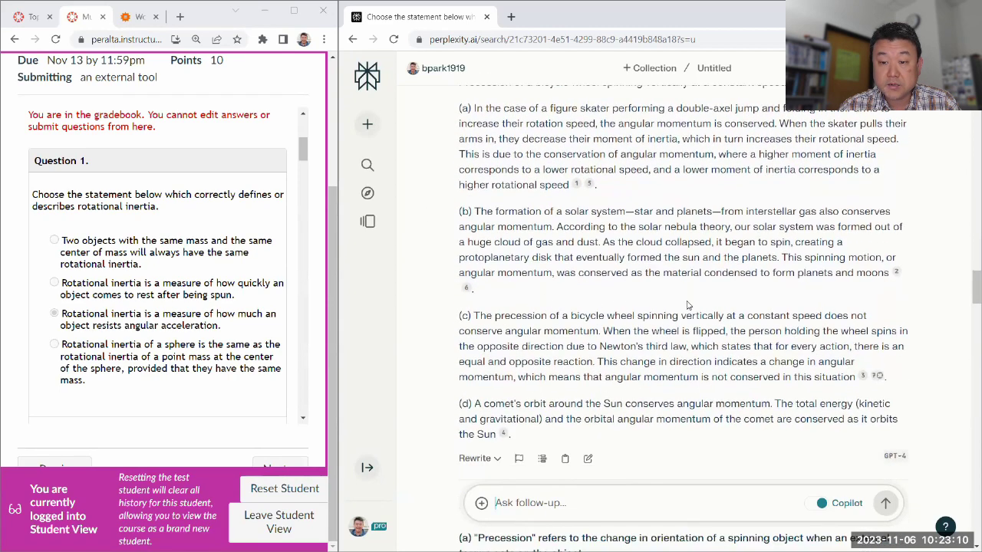
scroll(688, 305, down, 2)
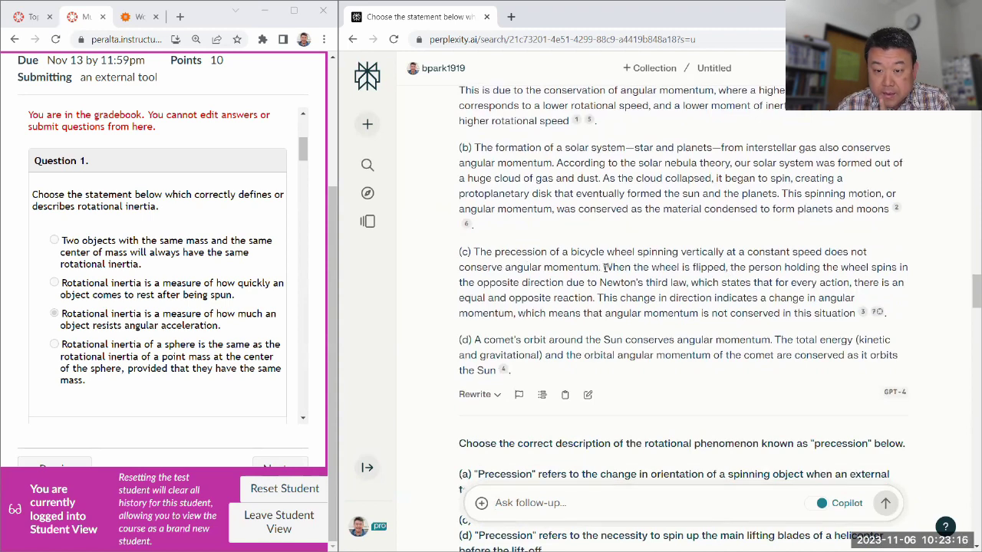
drag(603, 267, 599, 297)
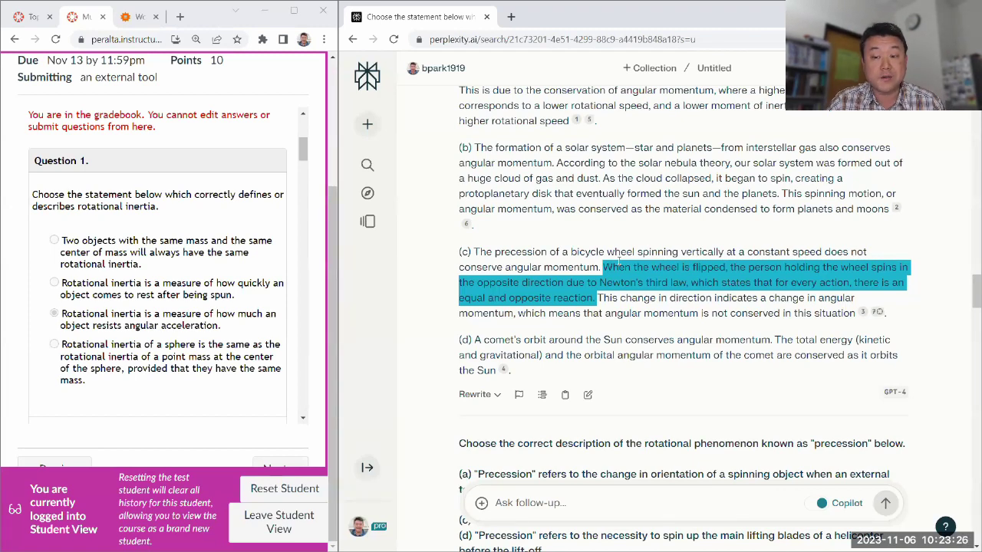
click(571, 263)
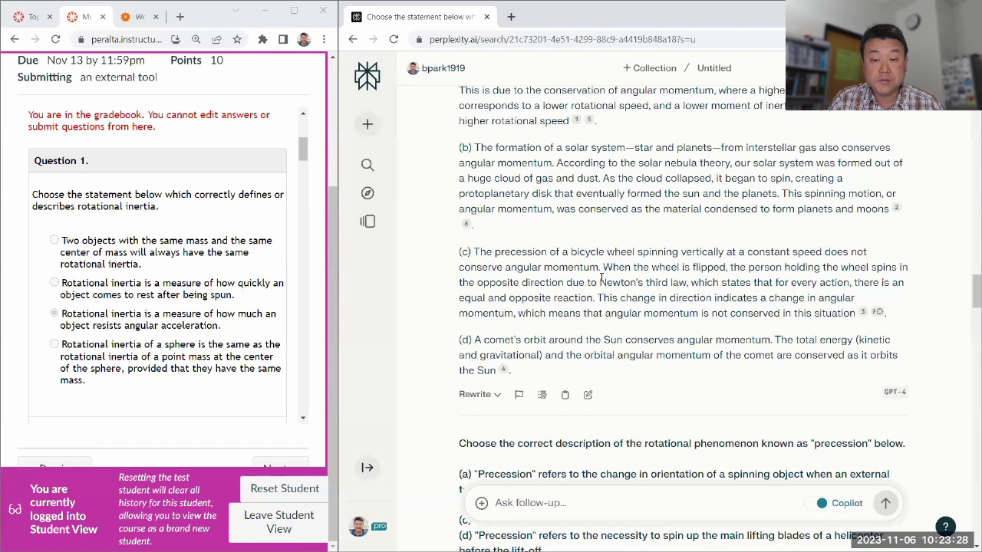
drag(603, 269, 596, 297)
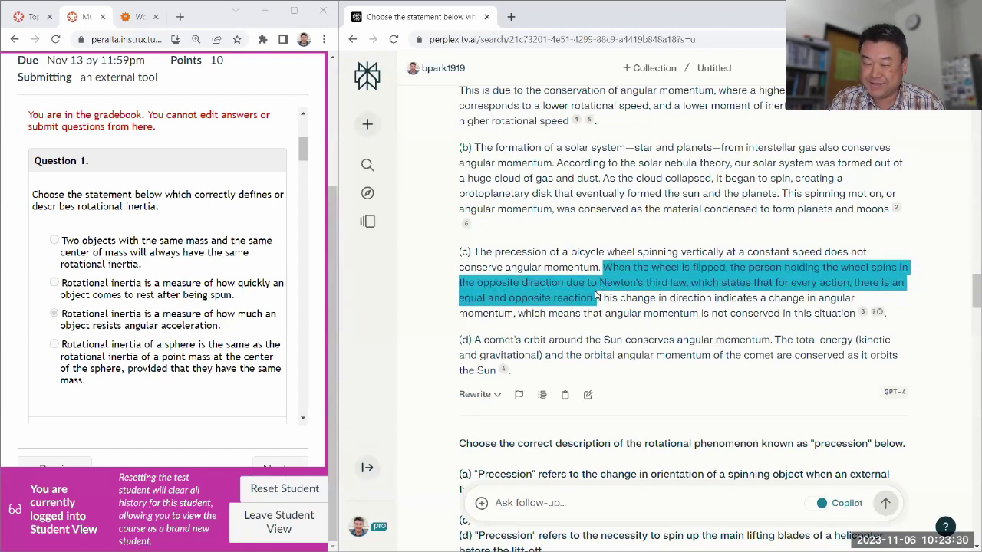
click(624, 301)
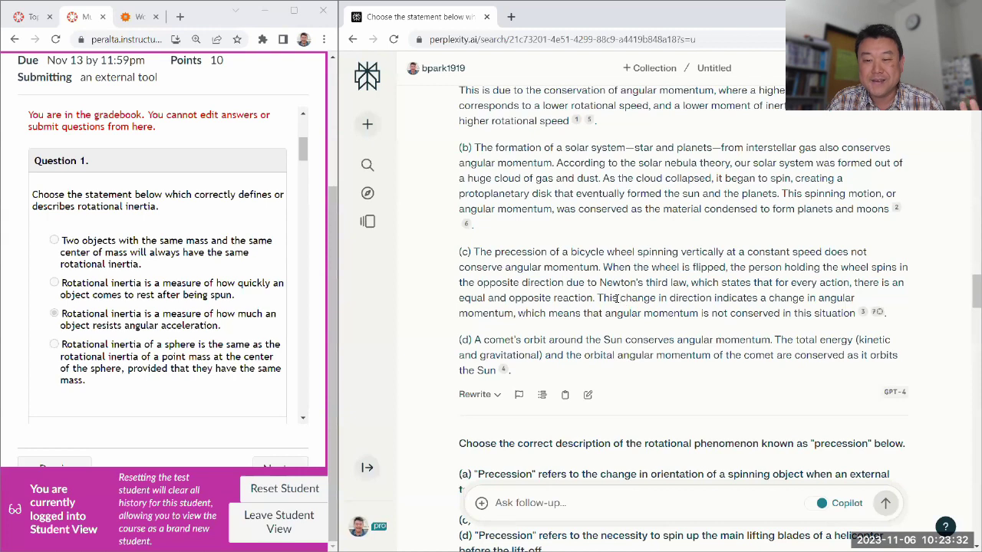
drag(598, 297, 515, 315)
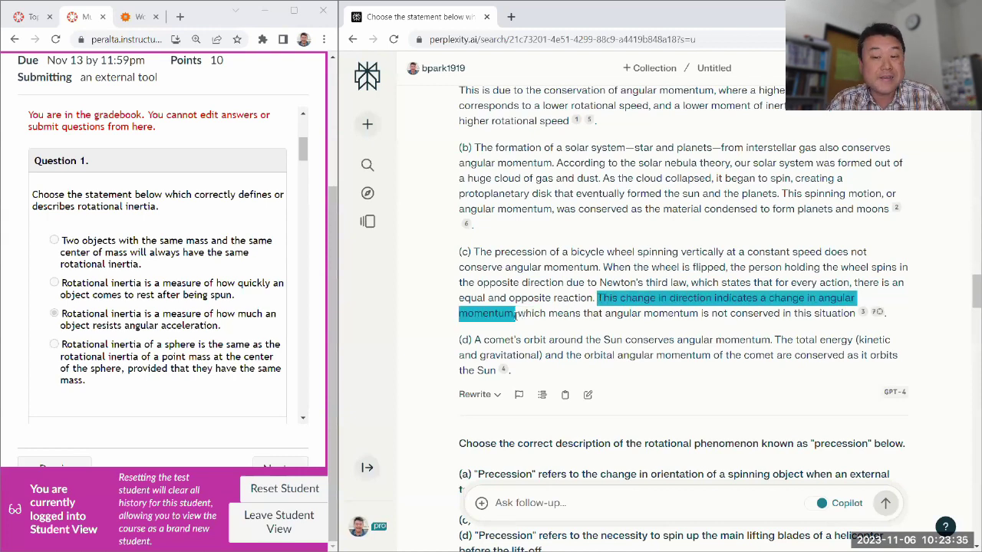
click(593, 264)
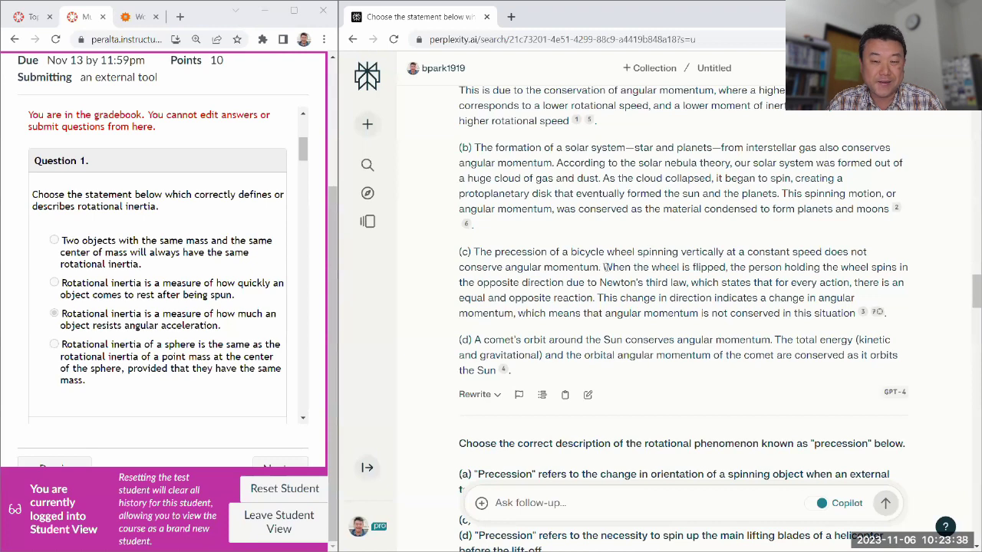
drag(604, 269, 599, 298)
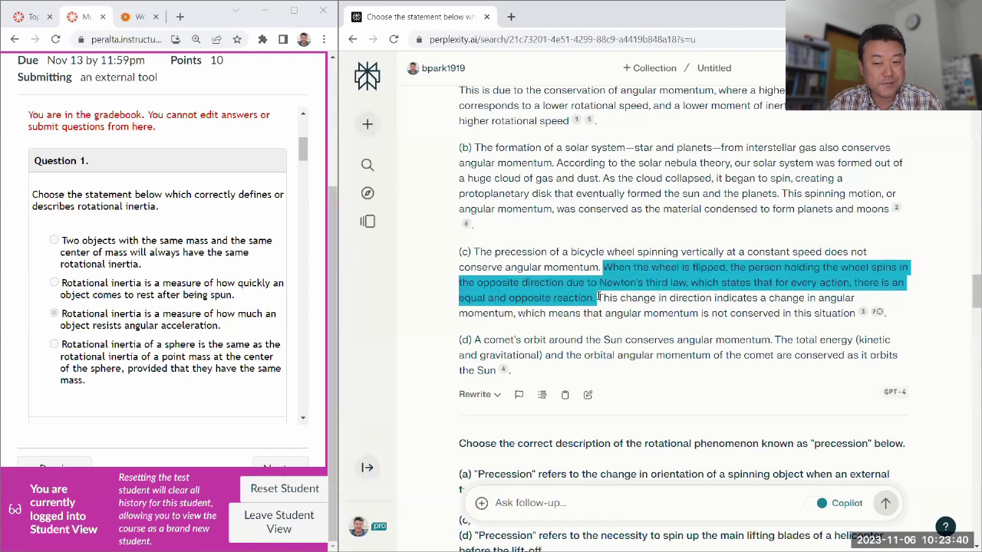
click(563, 253)
scroll(504, 251, down, 1)
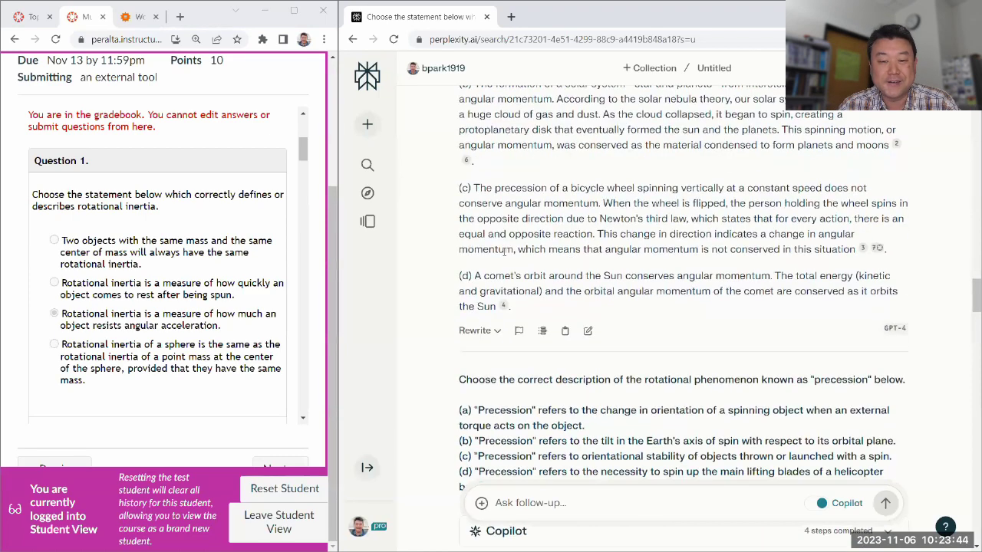
scroll(504, 251, down, 4)
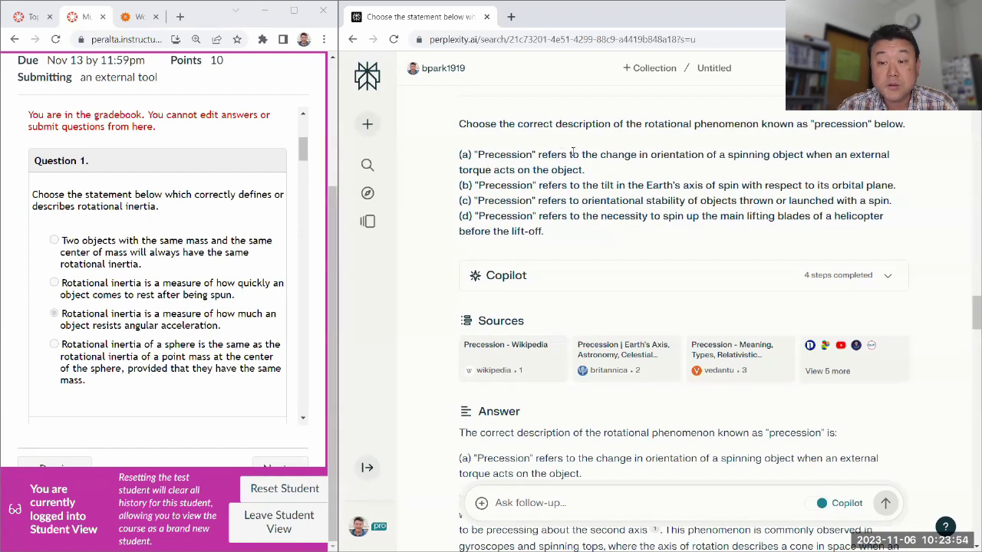
scroll(504, 237, down, 1)
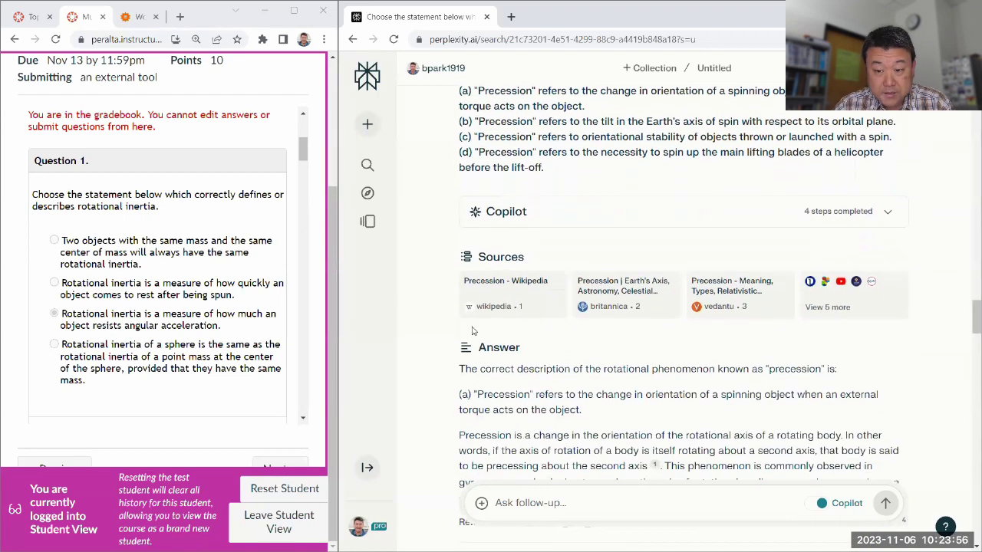
scroll(473, 331, up, 1)
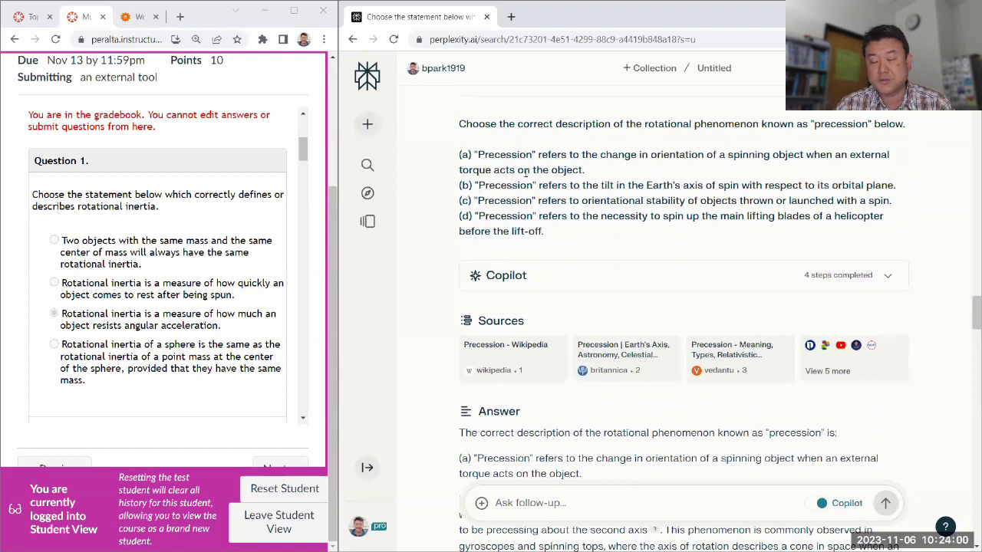
scroll(526, 173, down, 5)
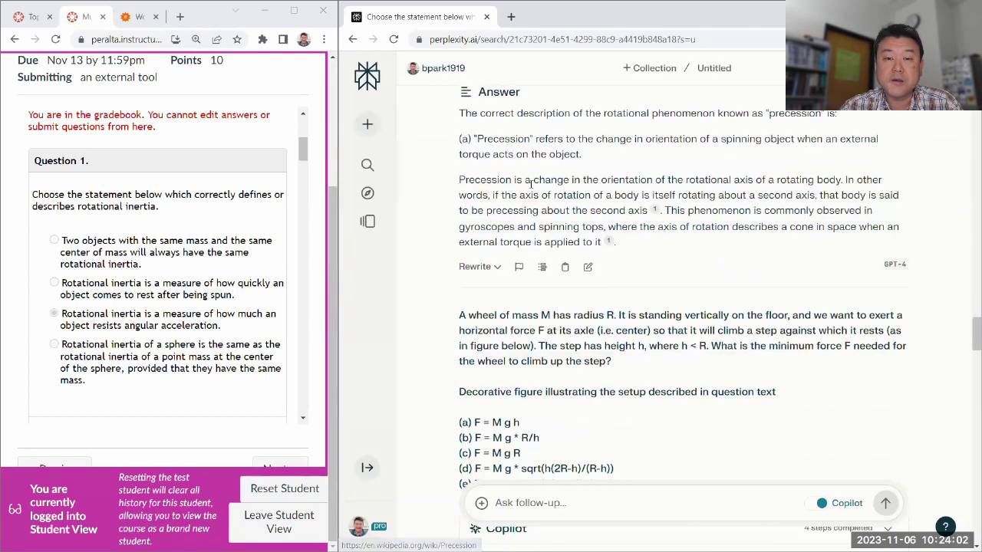
scroll(464, 224, down, 3)
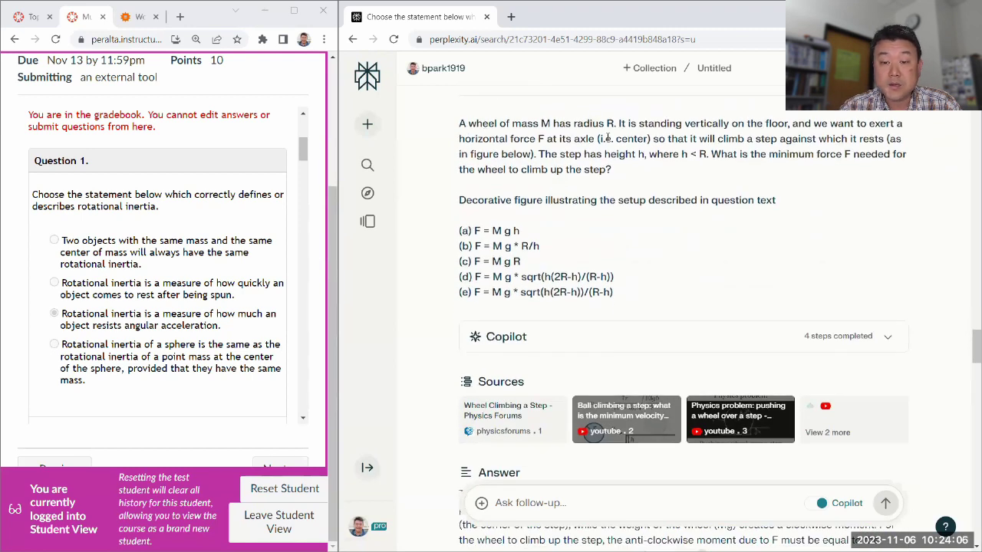
scroll(494, 178, down, 2)
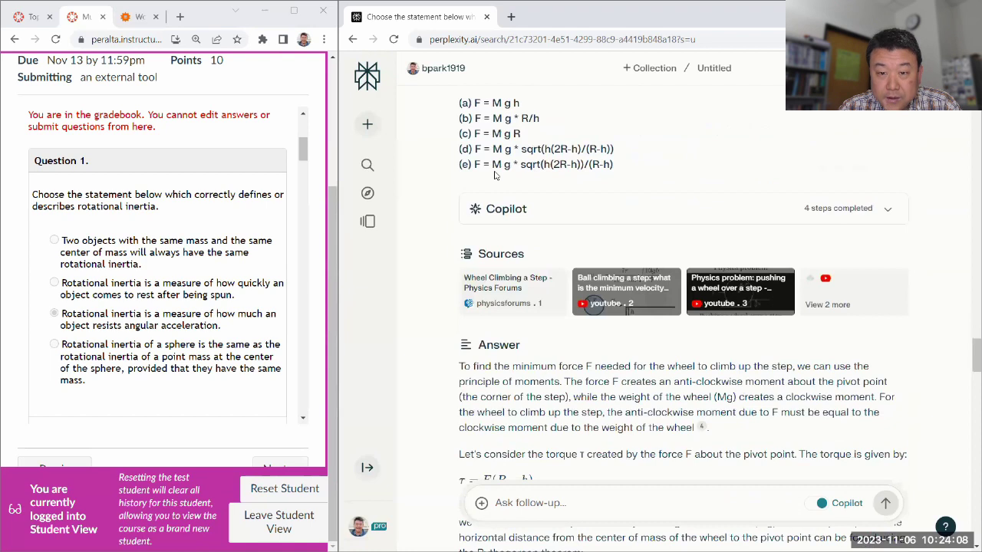
scroll(578, 164, up, 1)
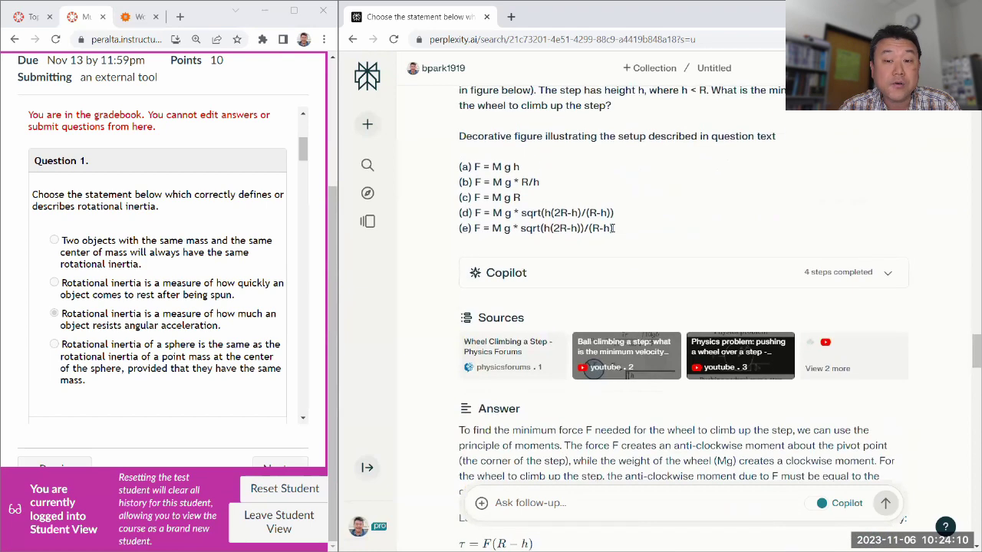
drag(614, 228, 473, 228)
scroll(436, 269, down, 2)
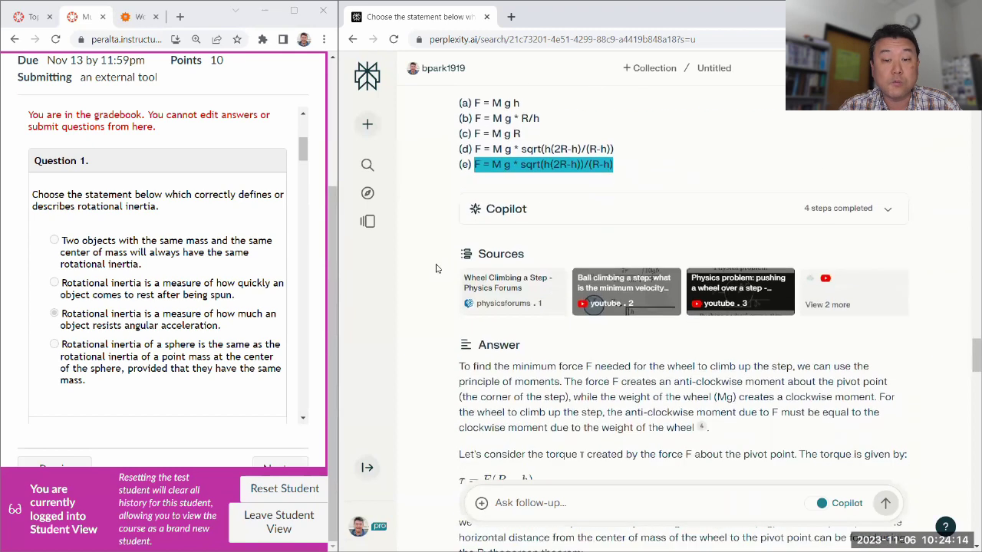
scroll(436, 268, down, 1)
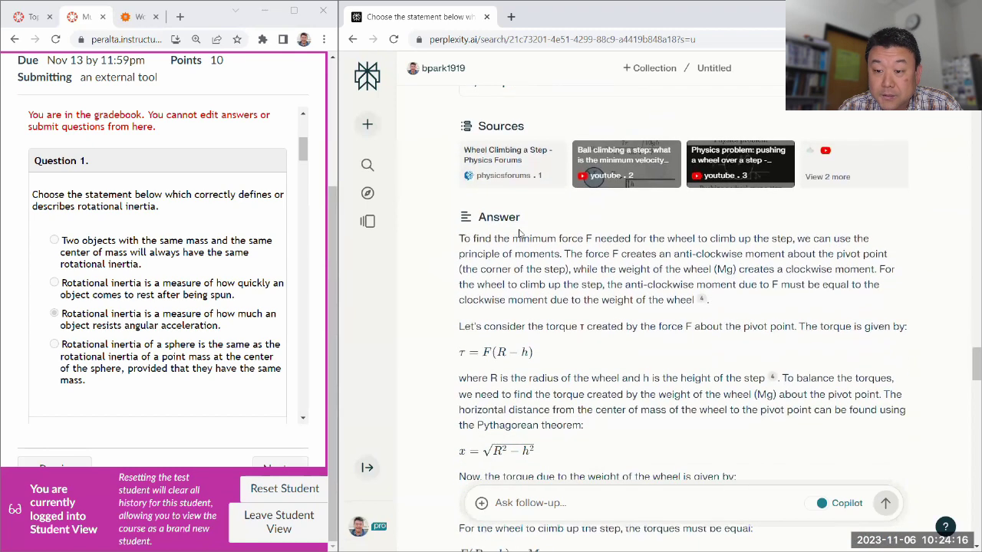
scroll(487, 240, down, 1)
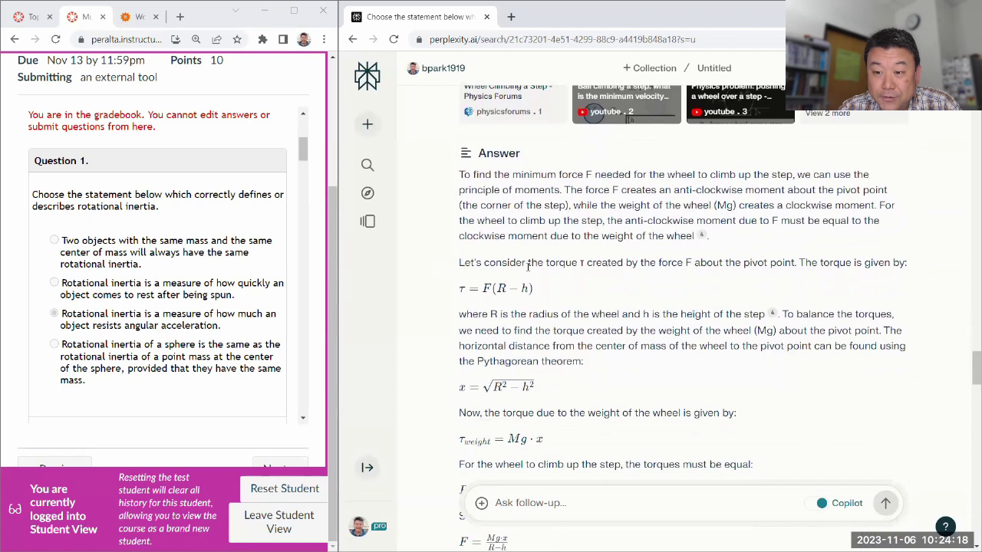
scroll(495, 260, down, 3)
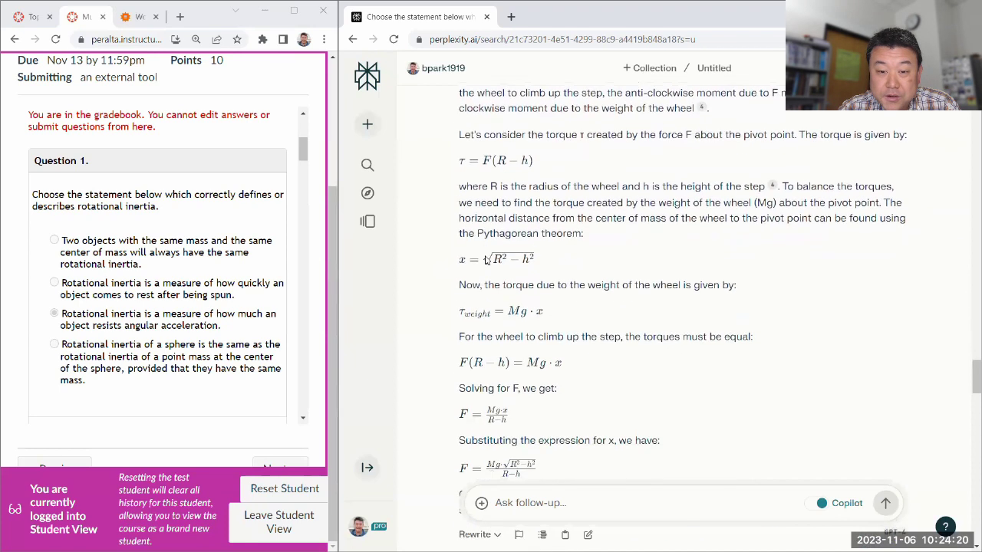
scroll(495, 260, down, 2)
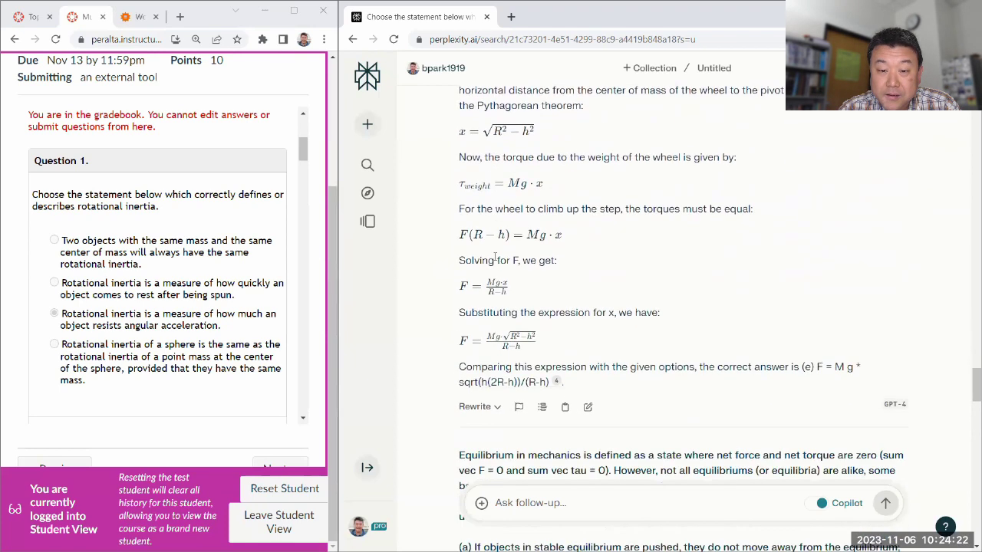
scroll(465, 238, down, 1)
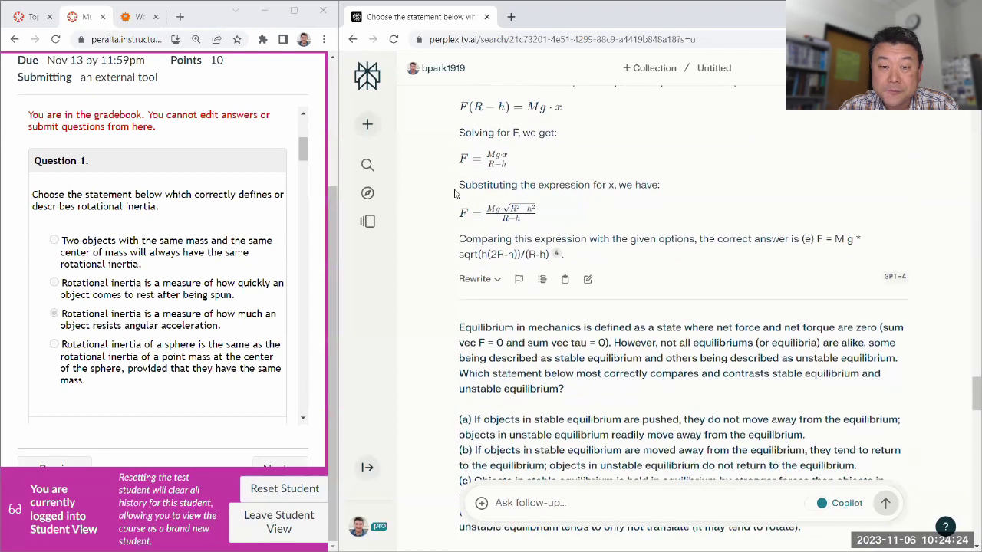
scroll(457, 191, down, 1)
scroll(457, 159, down, 2)
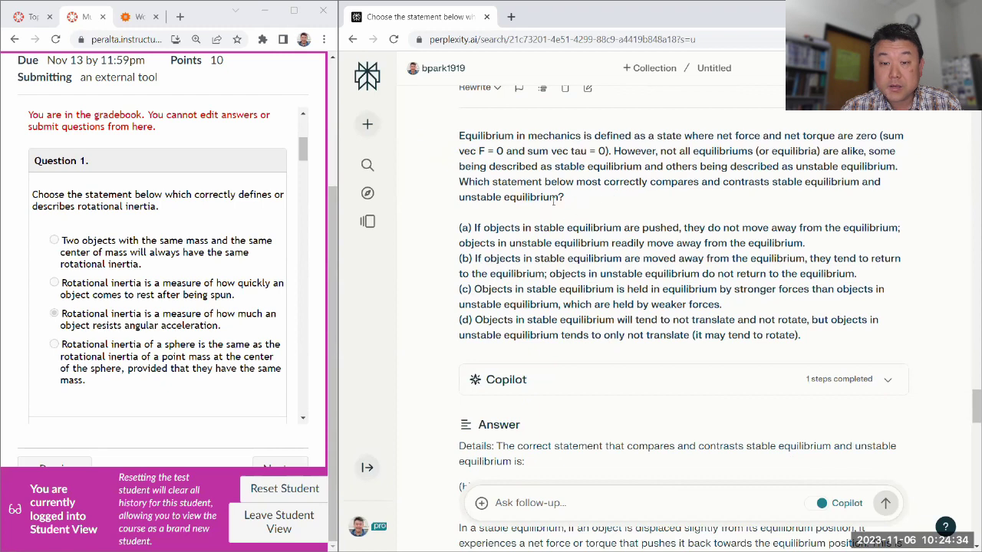
scroll(550, 201, down, 1)
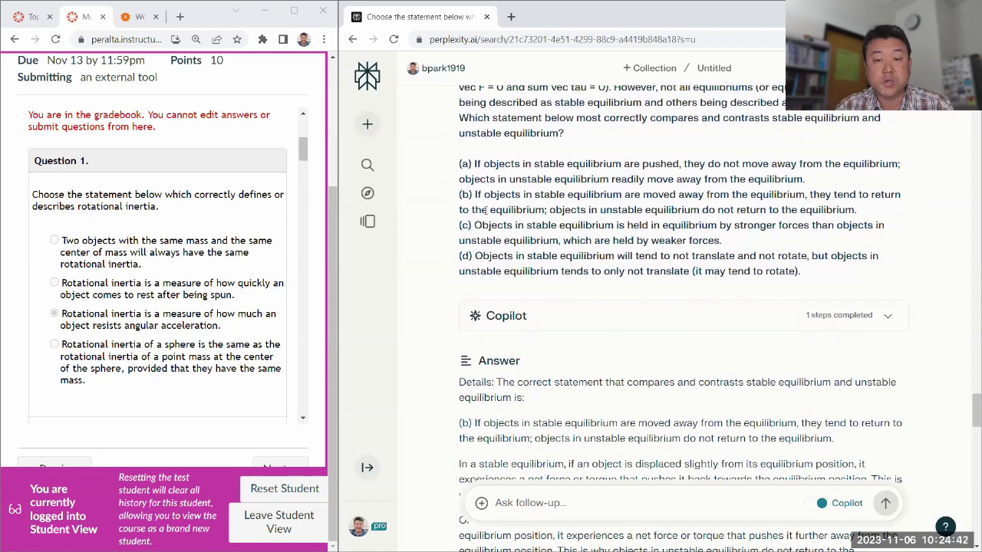
scroll(491, 214, down, 3)
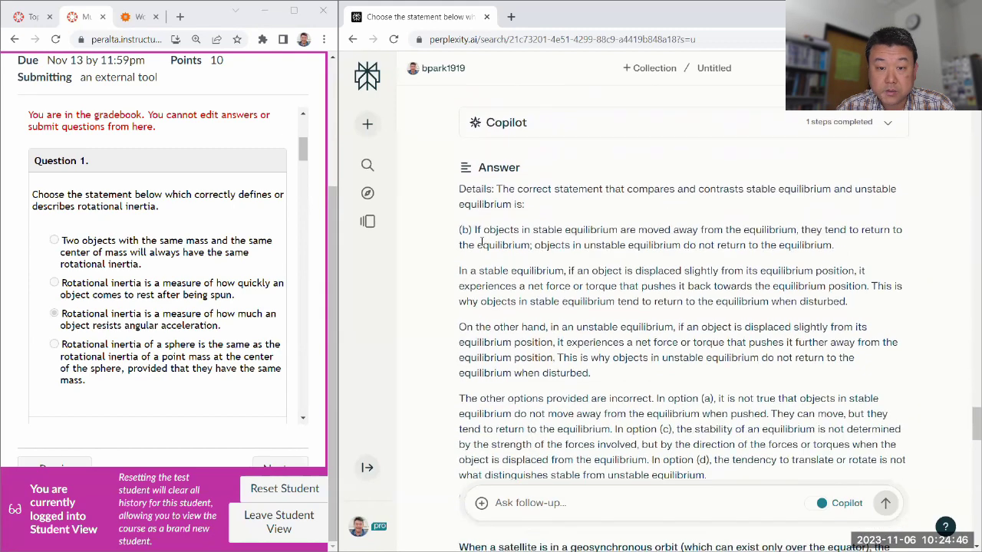
scroll(483, 230, down, 1)
scroll(482, 239, down, 3)
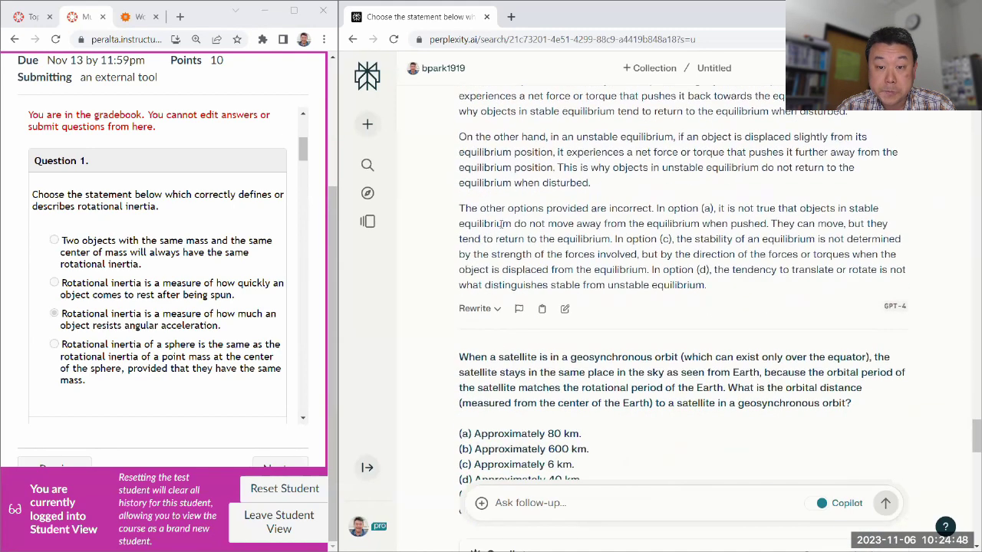
scroll(535, 220, down, 3)
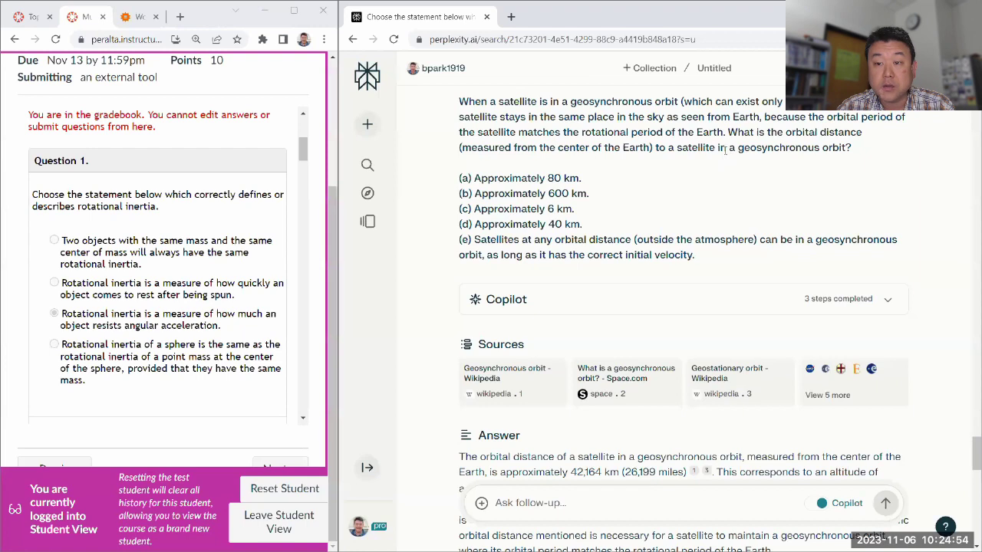
Step: Highlight the 42,164 km geosynchronous distance in Perplexity's answer
scroll(790, 151, down, 3)
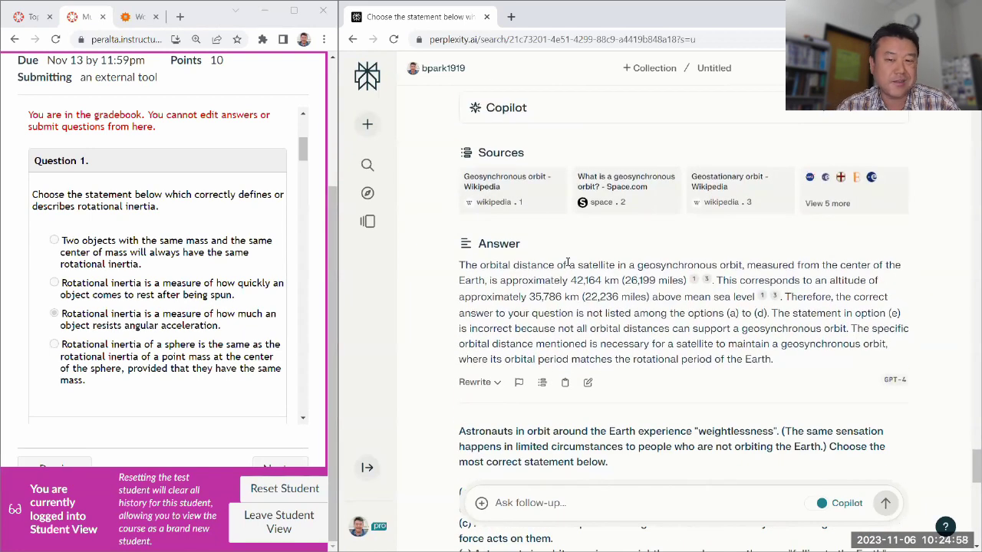
drag(556, 264, 649, 281)
click(615, 312)
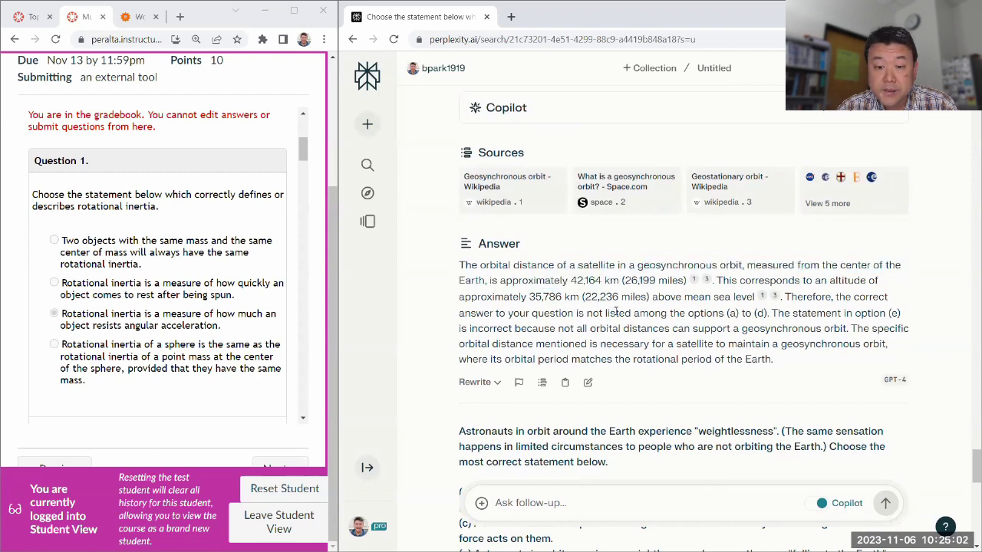
scroll(589, 277, up, 2)
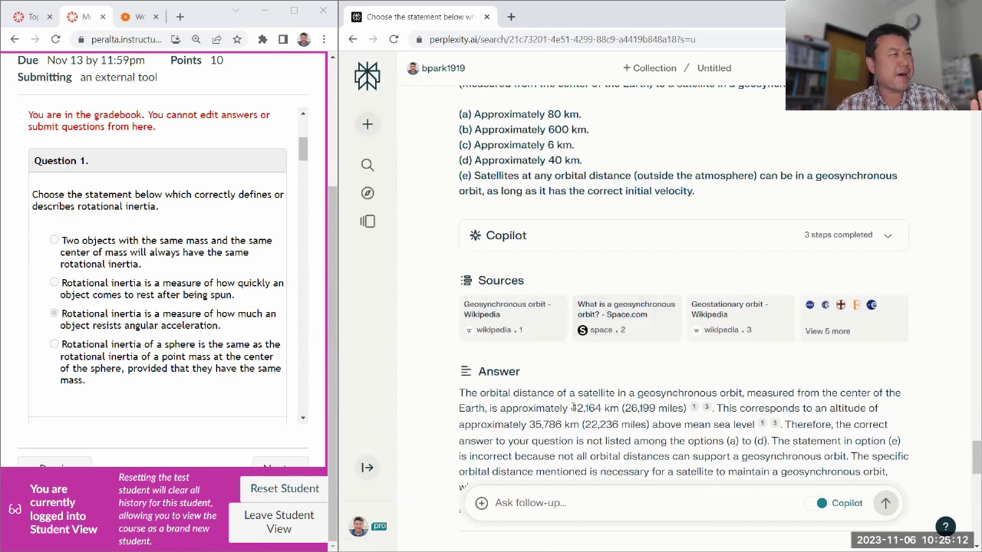
drag(571, 408, 605, 408)
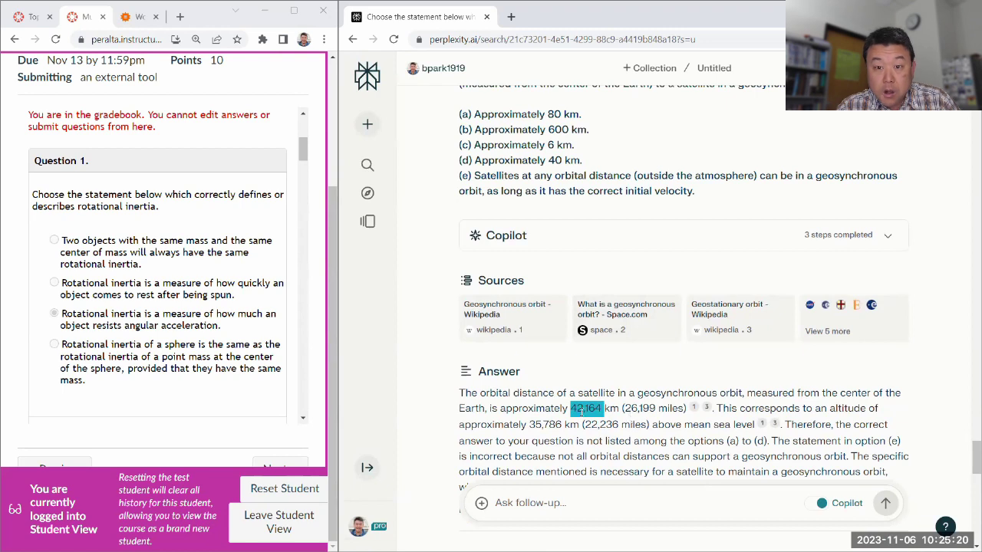
click(554, 142)
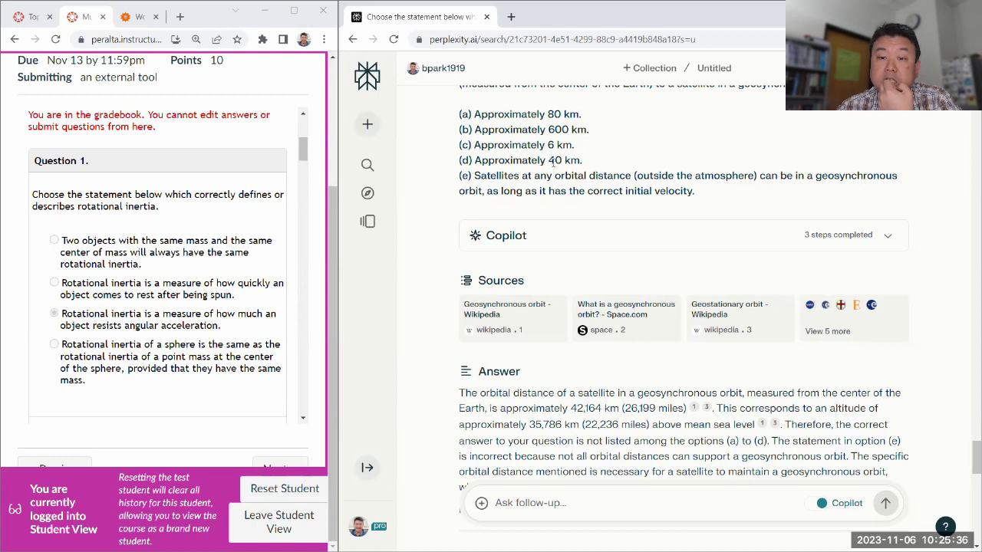
Step: Highlight 40 km in option (d) and bring Canvas Question 9 into view
drag(549, 162, 584, 166)
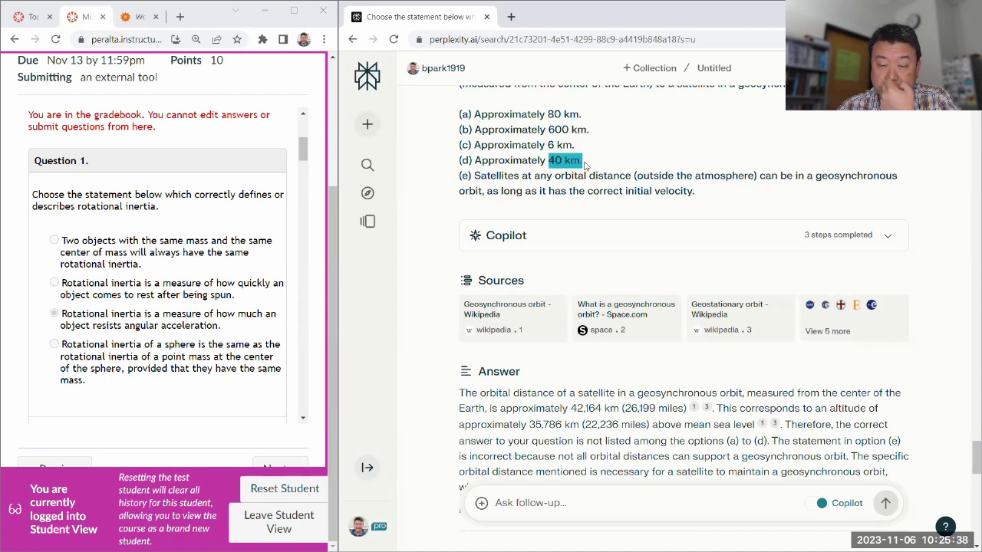
click(564, 190)
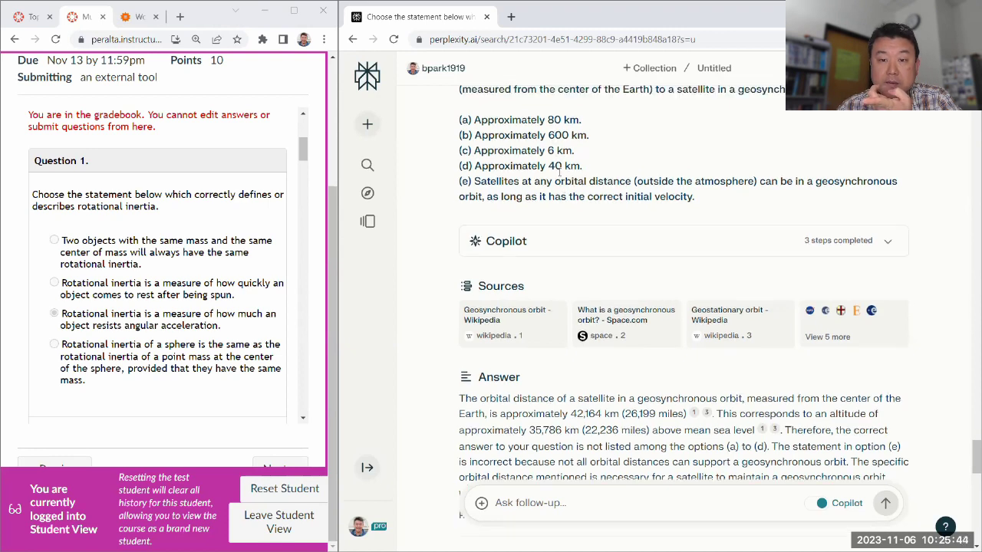
scroll(564, 190, up, 1)
drag(303, 149, 329, 361)
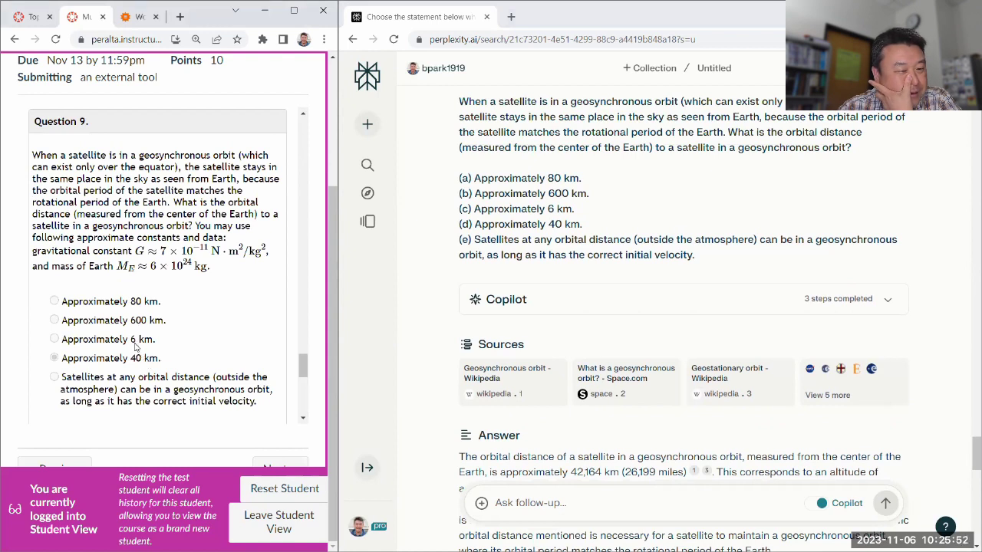
click(577, 474)
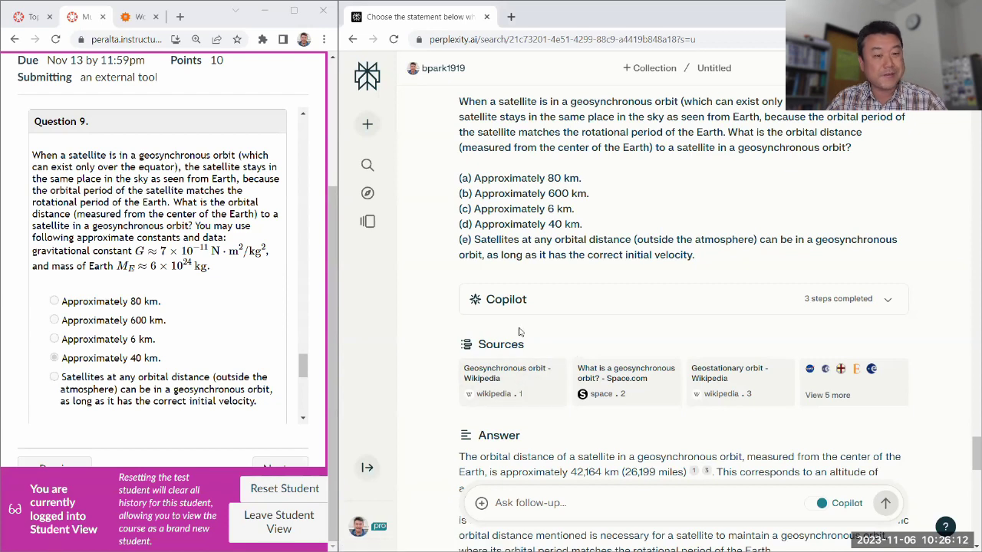
scroll(610, 360, down, 2)
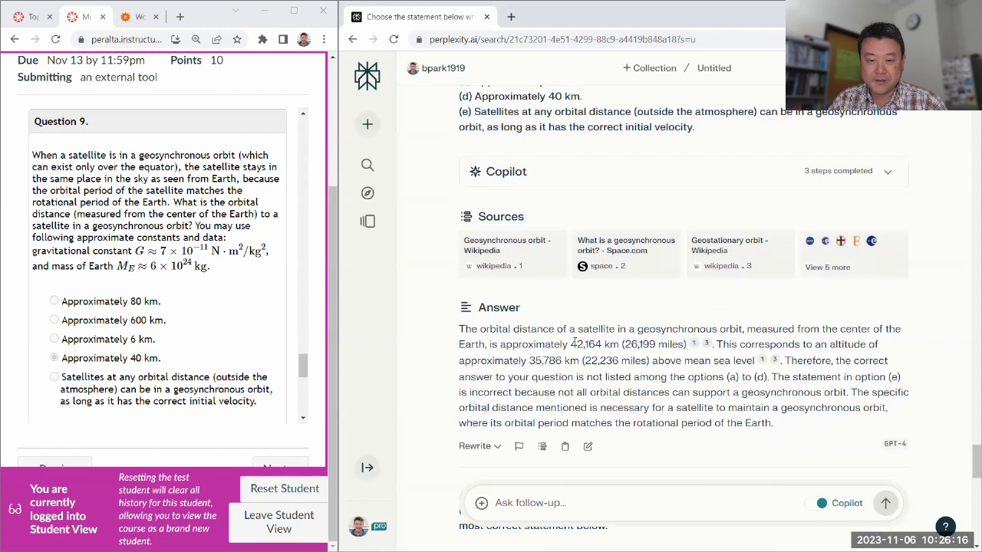
drag(573, 344, 603, 344)
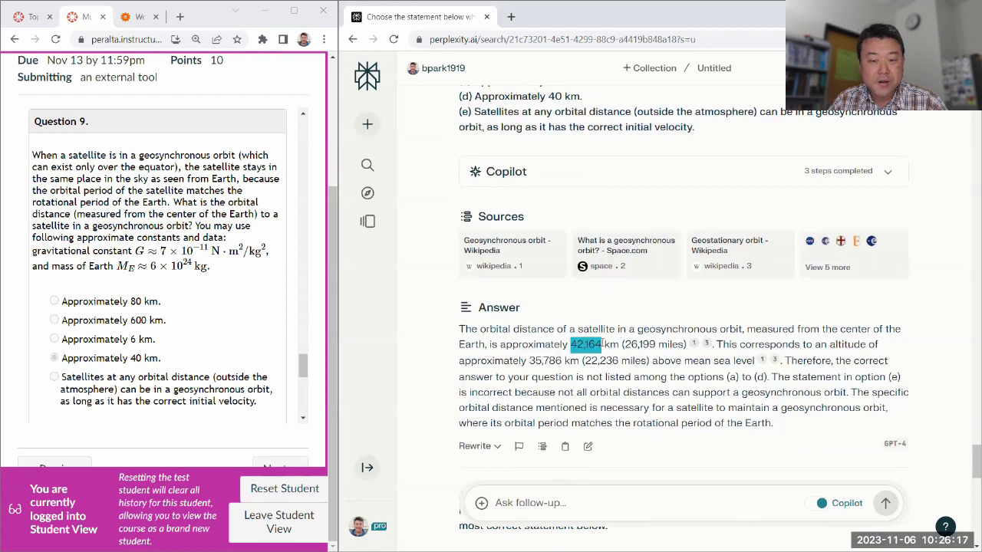
click(563, 377)
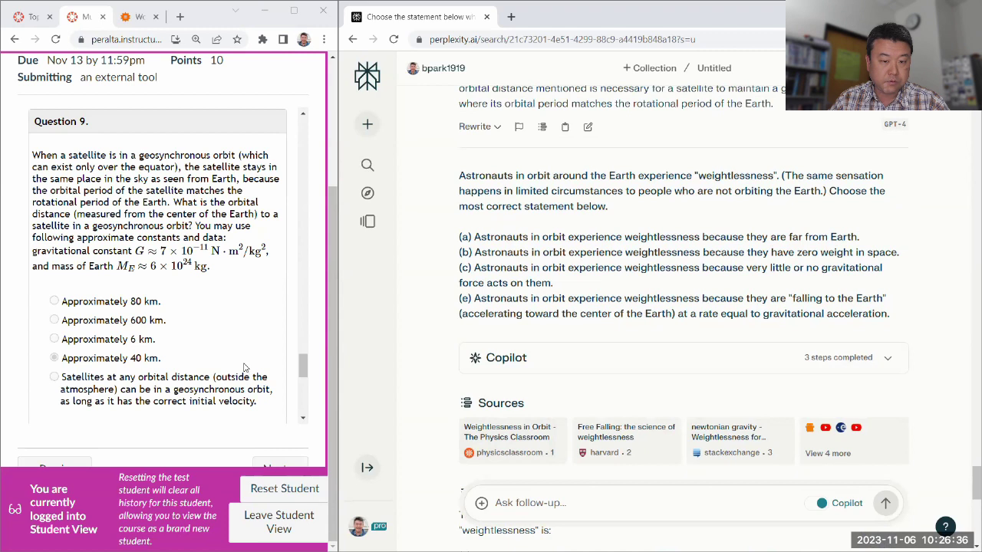
Step: Read through Perplexity's answer on astronaut weightlessness
scroll(245, 367, down, 3)
scroll(240, 354, down, 3)
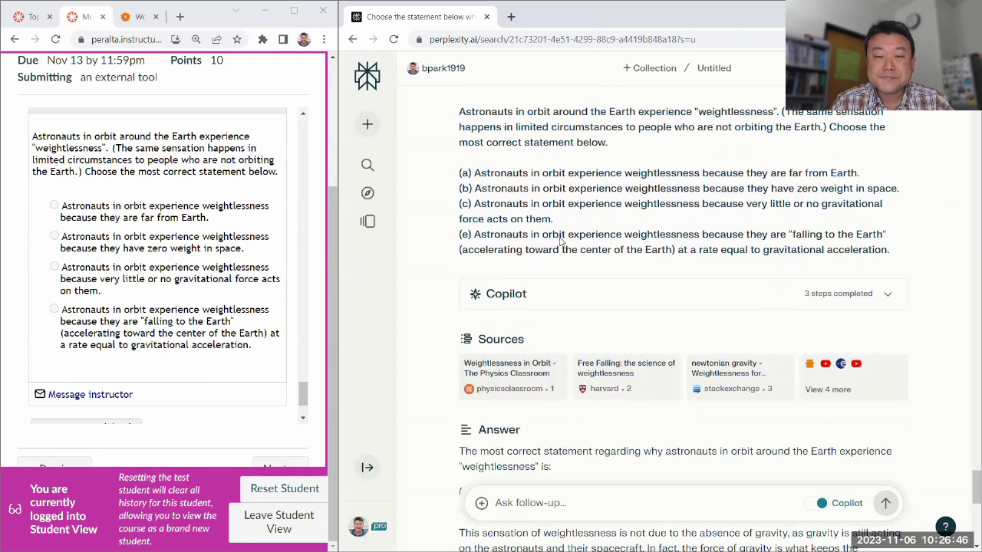
scroll(545, 190, up, 3)
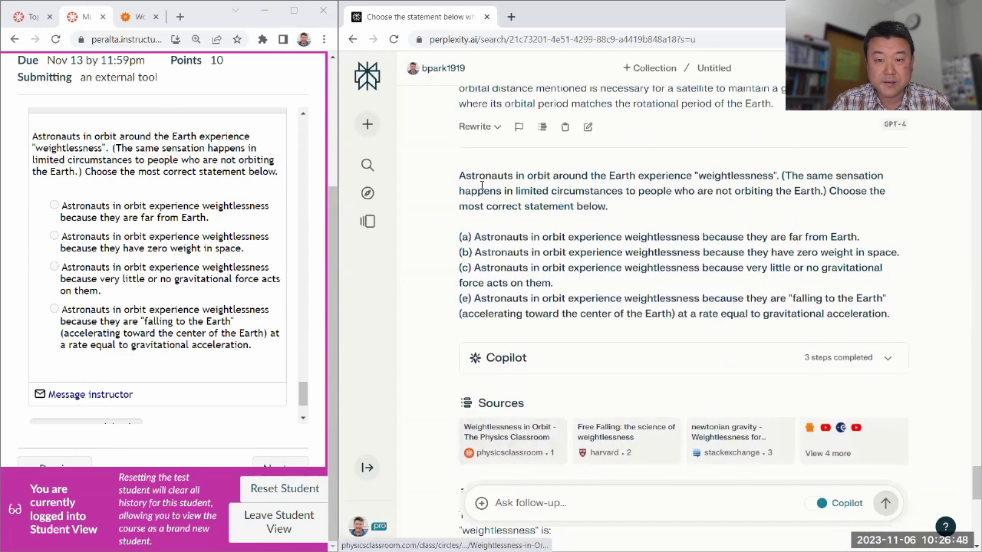
scroll(552, 205, down, 5)
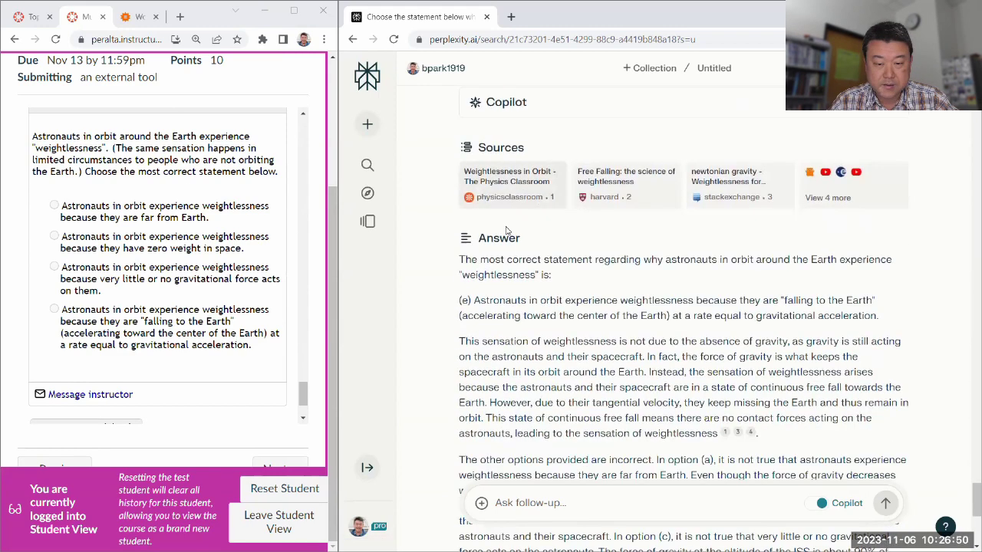
scroll(529, 222, down, 3)
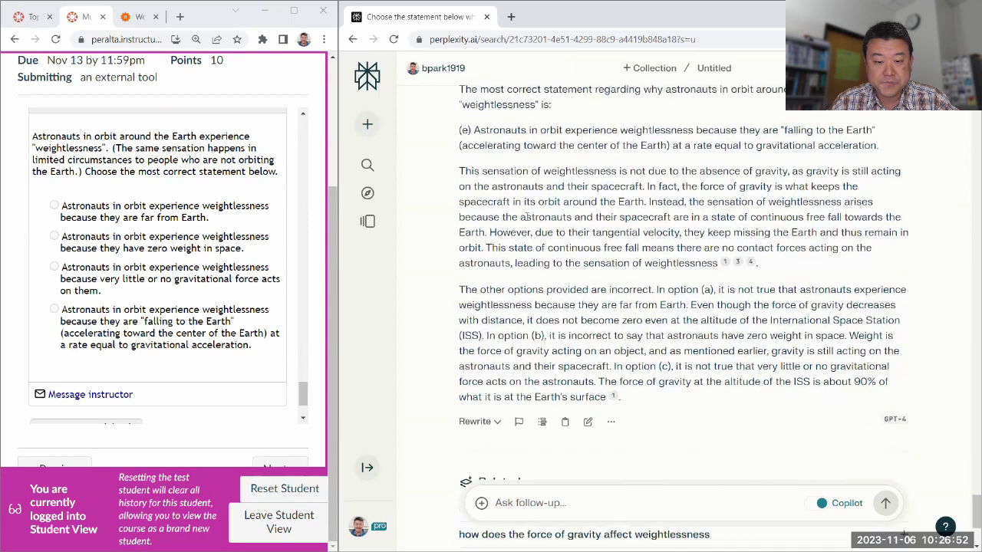
scroll(550, 217, up, 1)
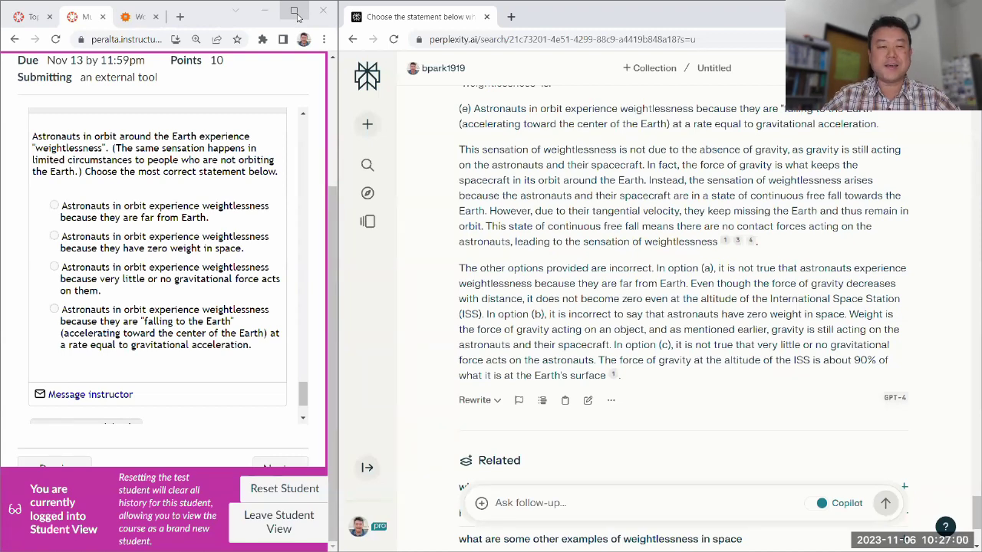
Step: Maximize the Canvas window and start a message to the instructor about Question 9
click(296, 12)
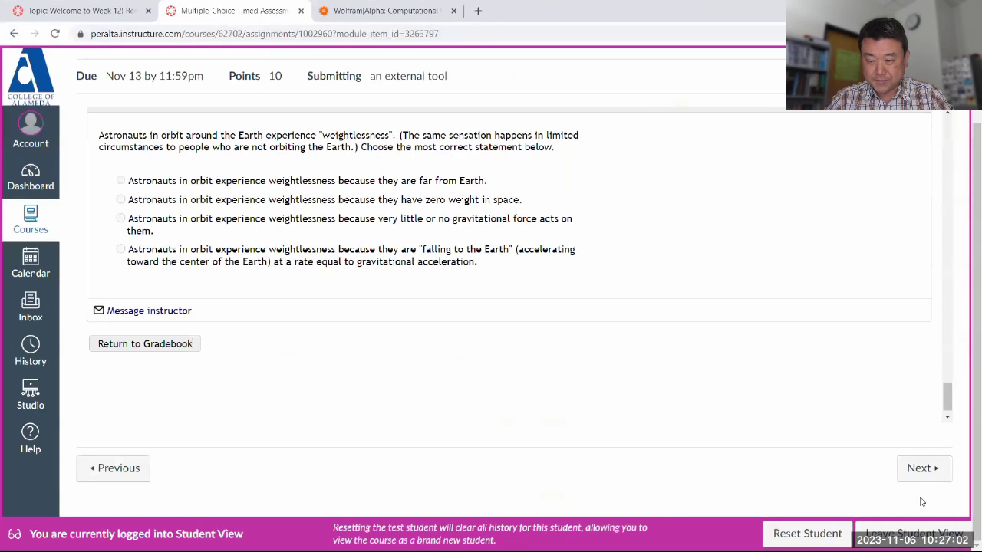
scroll(721, 383, up, 4)
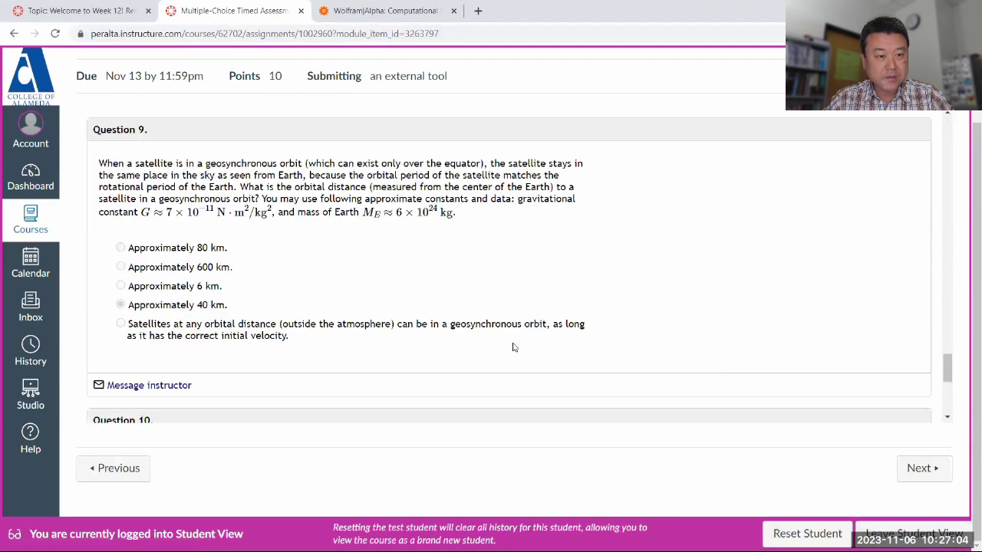
click(180, 385)
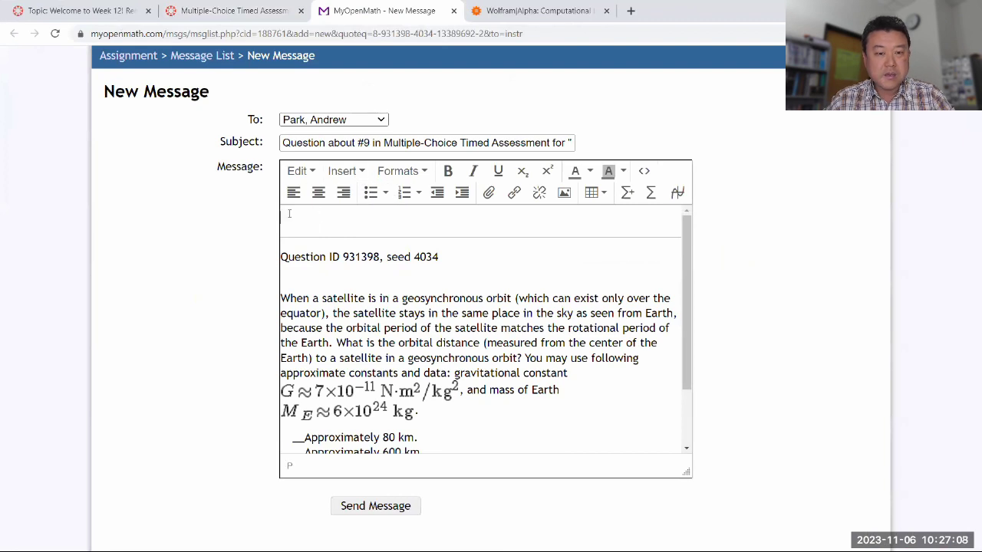
Step: Send the note: 'I think the question choices are missing ×10^3, because they are off by 1000.'
text(I think t)
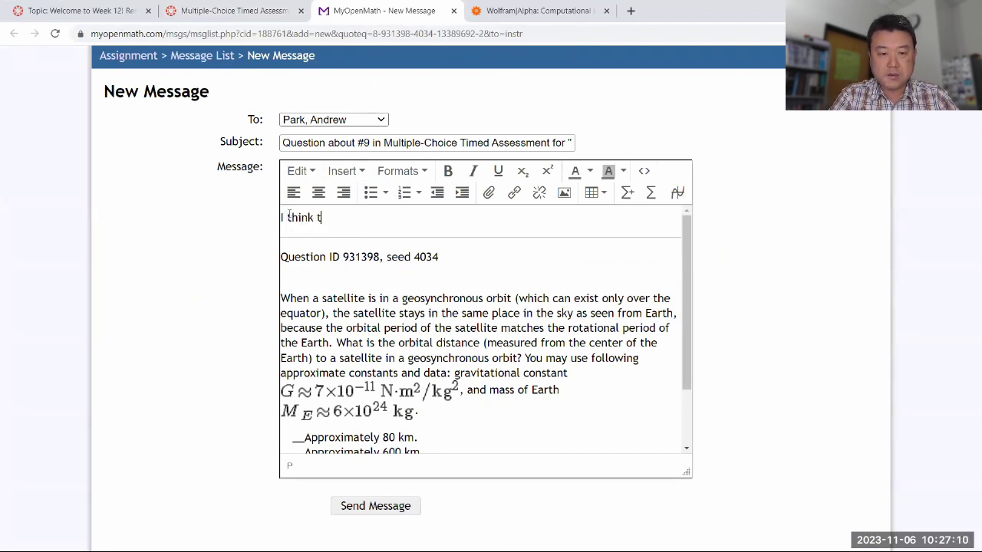
text(he question choices )
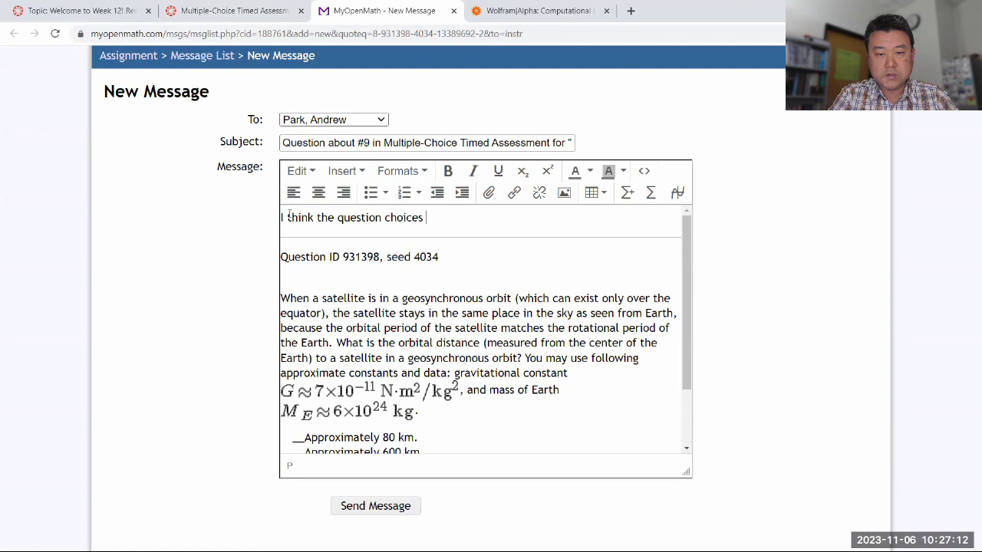
text(are missing `)
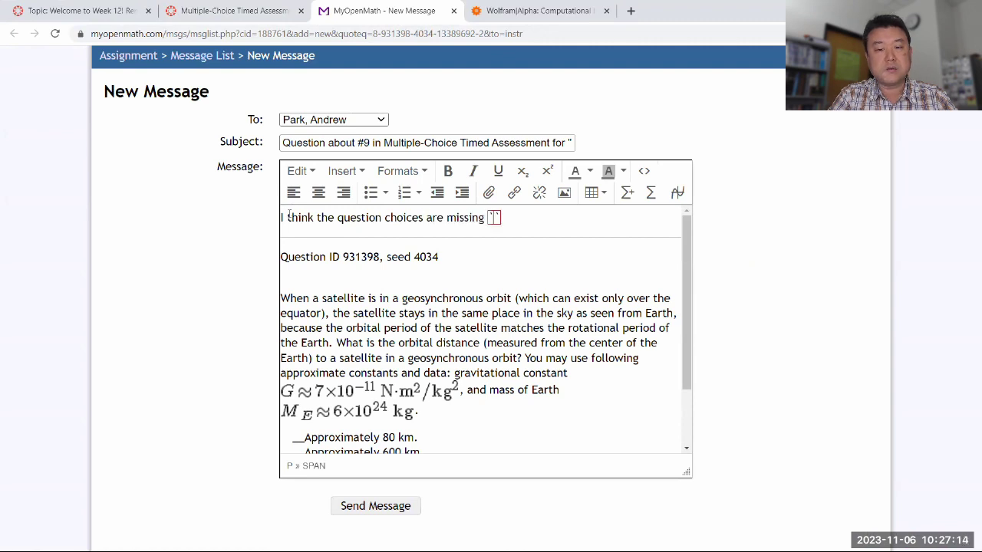
text(times 10^3`)
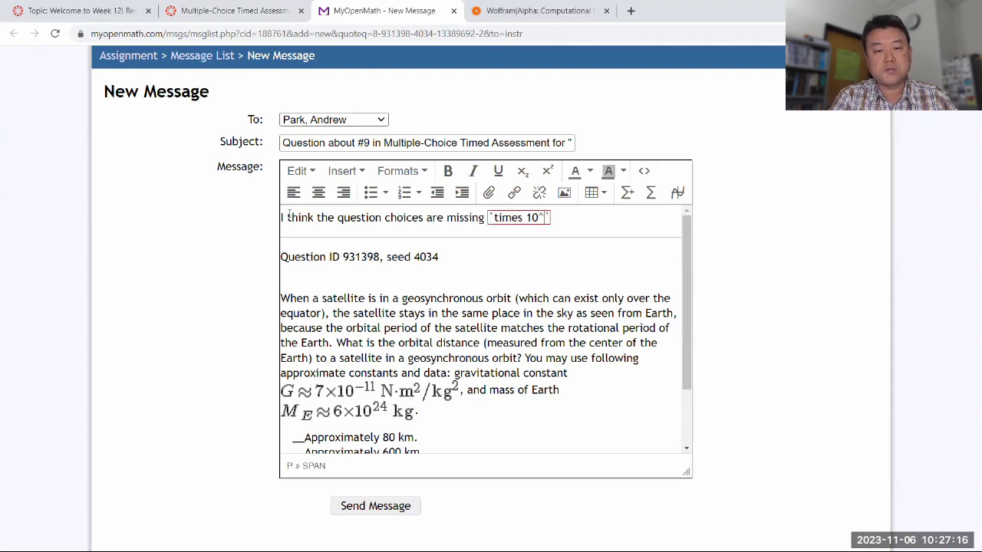
text(, b)
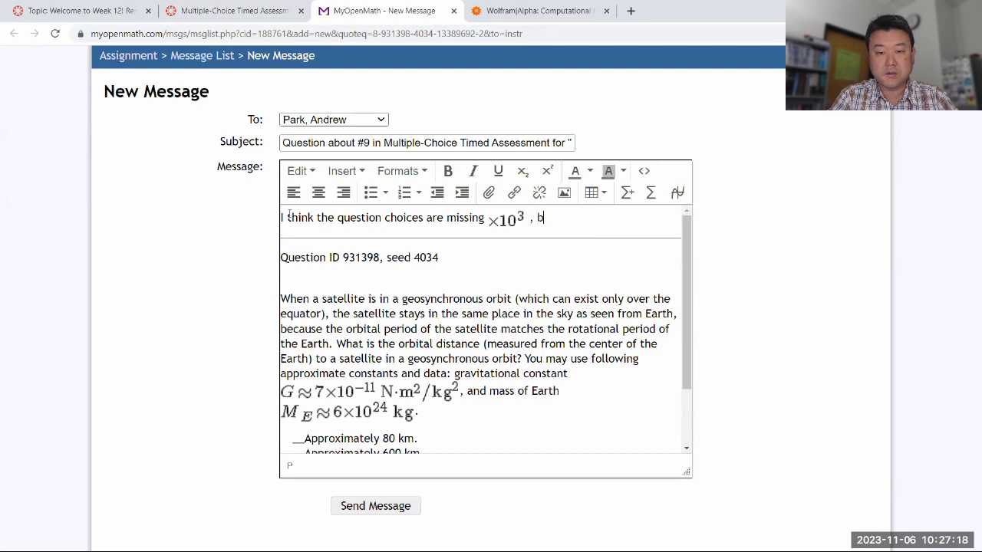
text(ecause they are off )
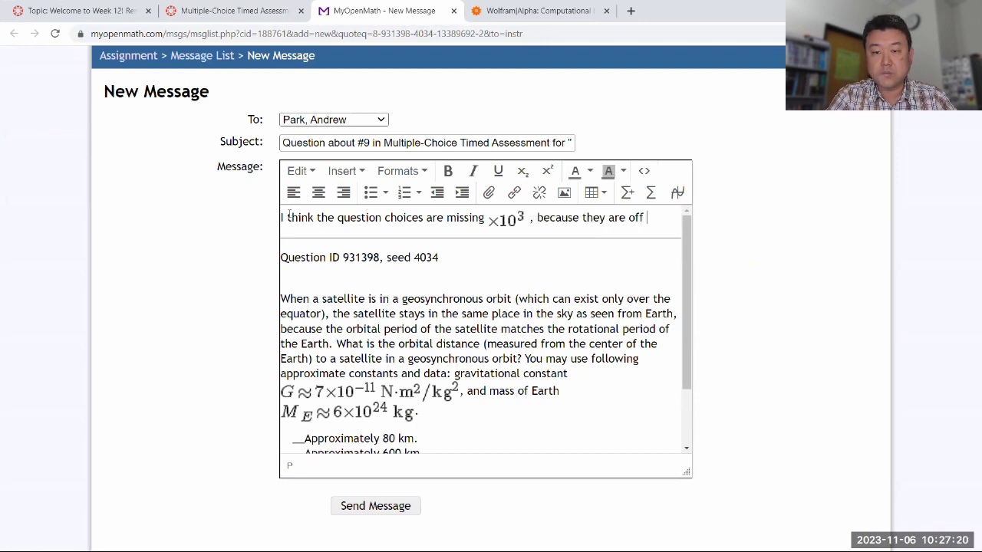
text(by 1000.)
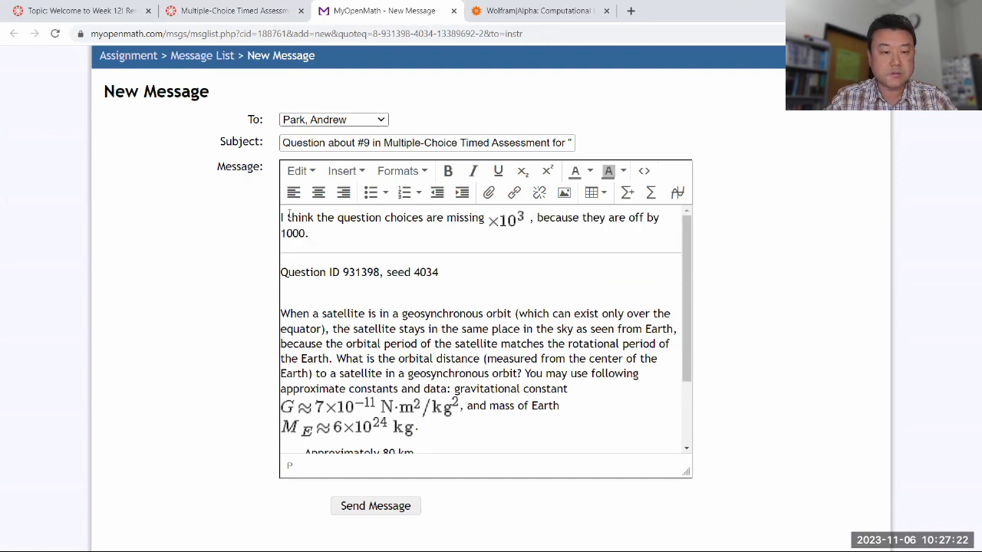
click(391, 507)
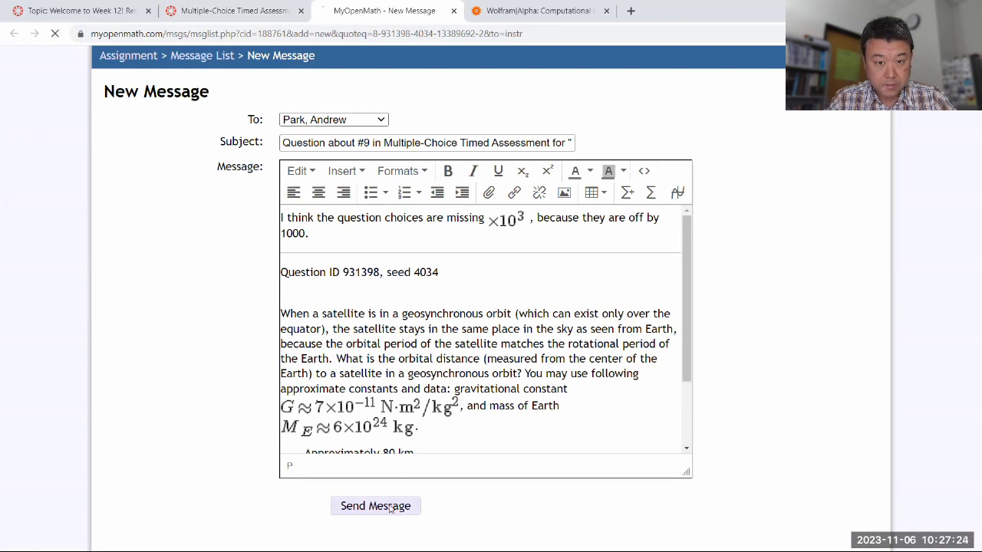